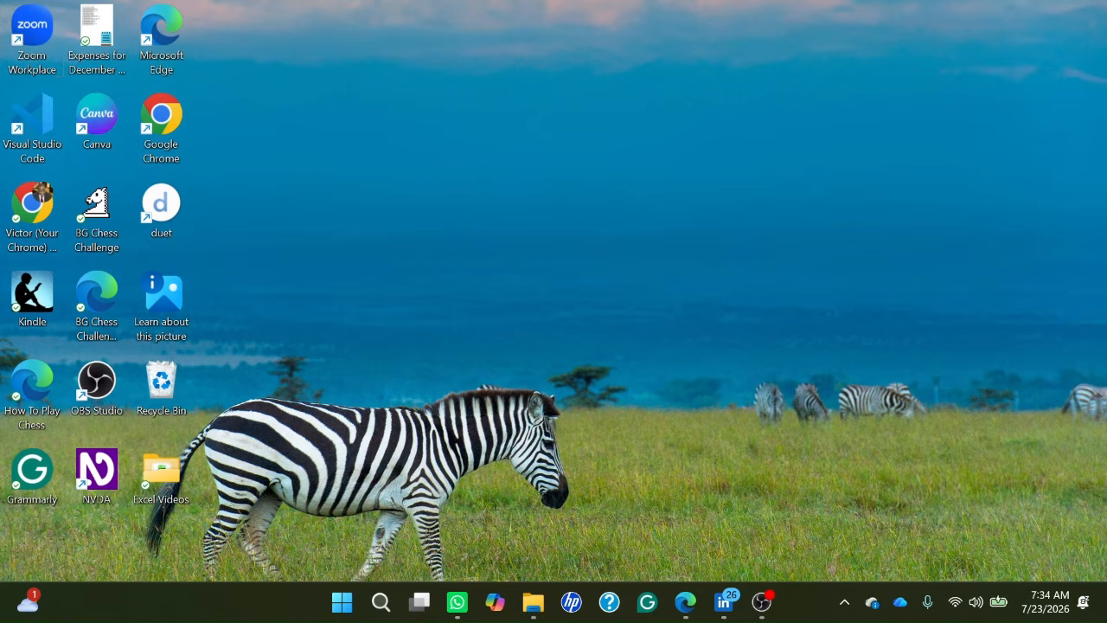
Find and launch Excel from the Windows search.
key("super")
type("ex")
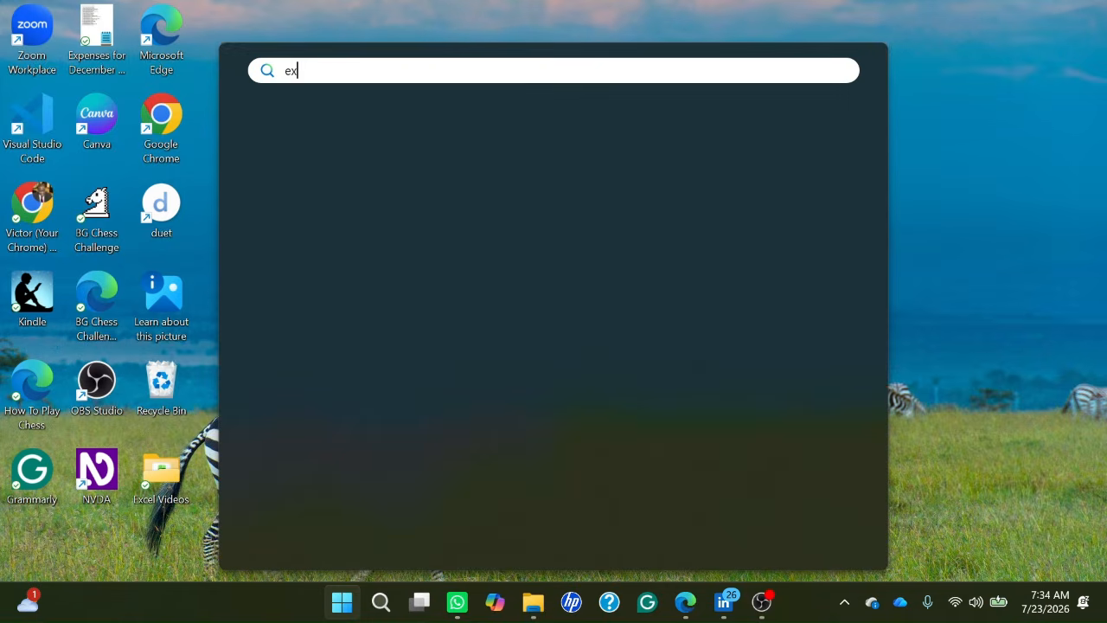
type("cel")
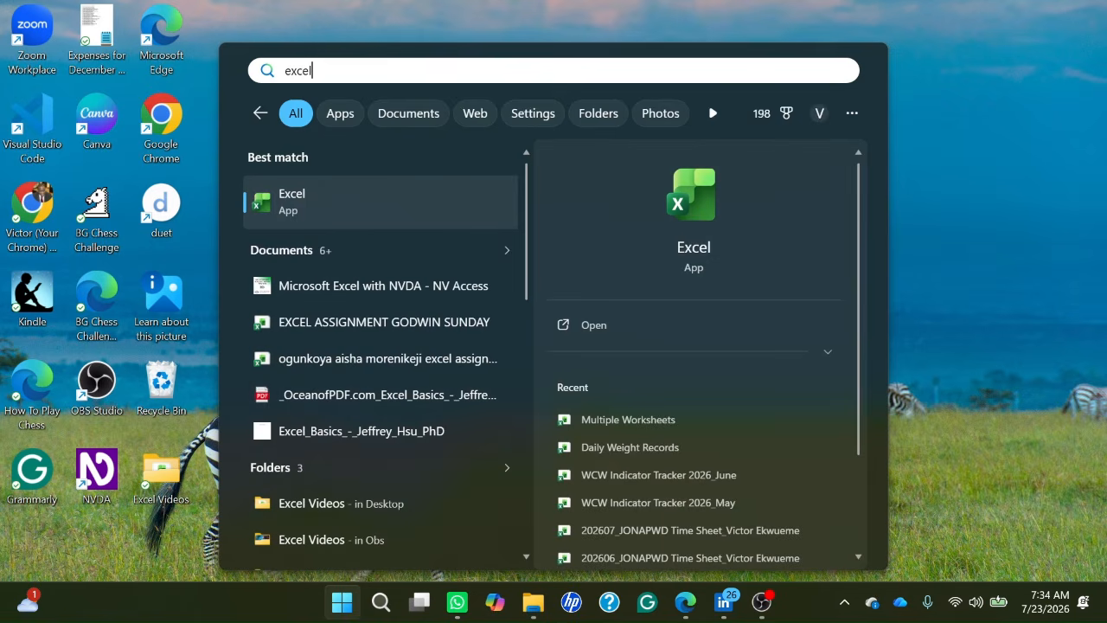
key("Return")
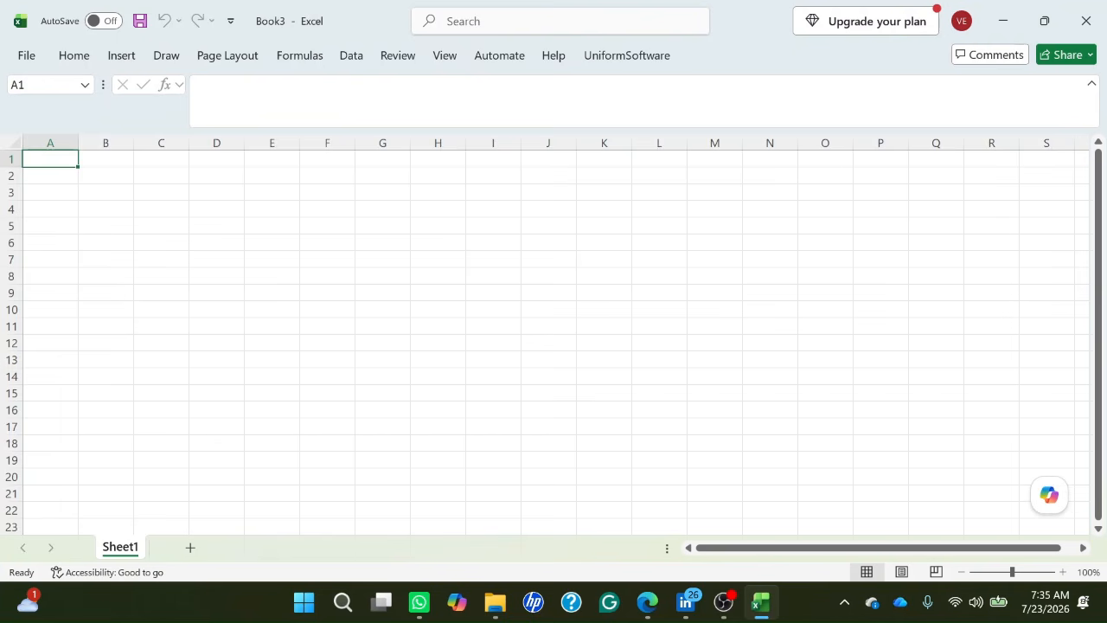
Enter the heading "Formulas" in cell A1 of the blank workbook.
left_click(50, 176)
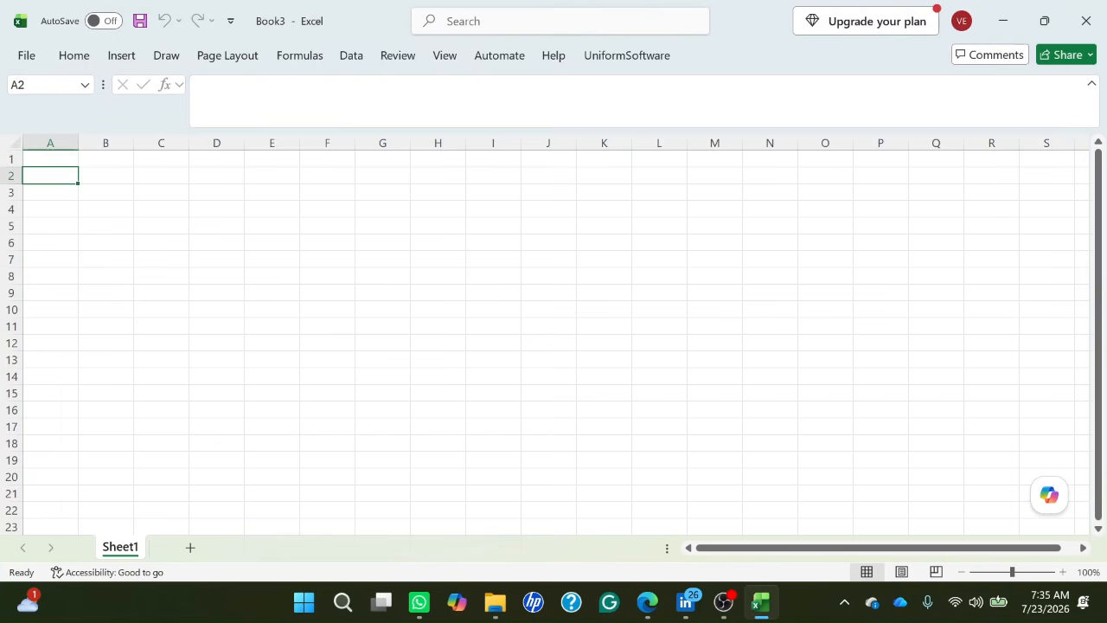
left_click(50, 192)
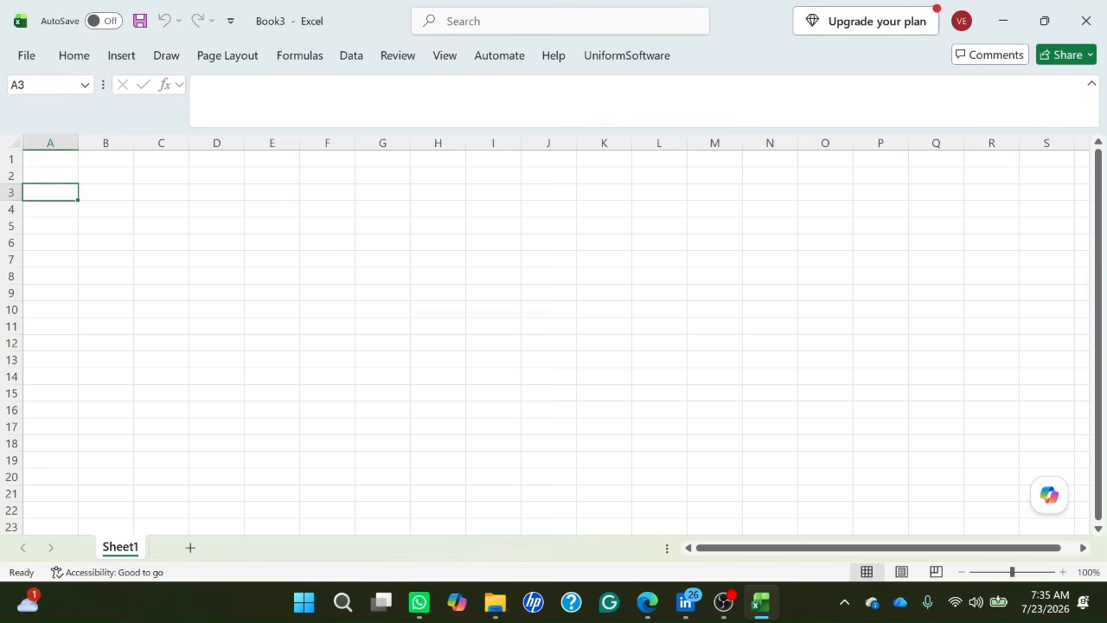
key("Up")
key("Up")
type("F")
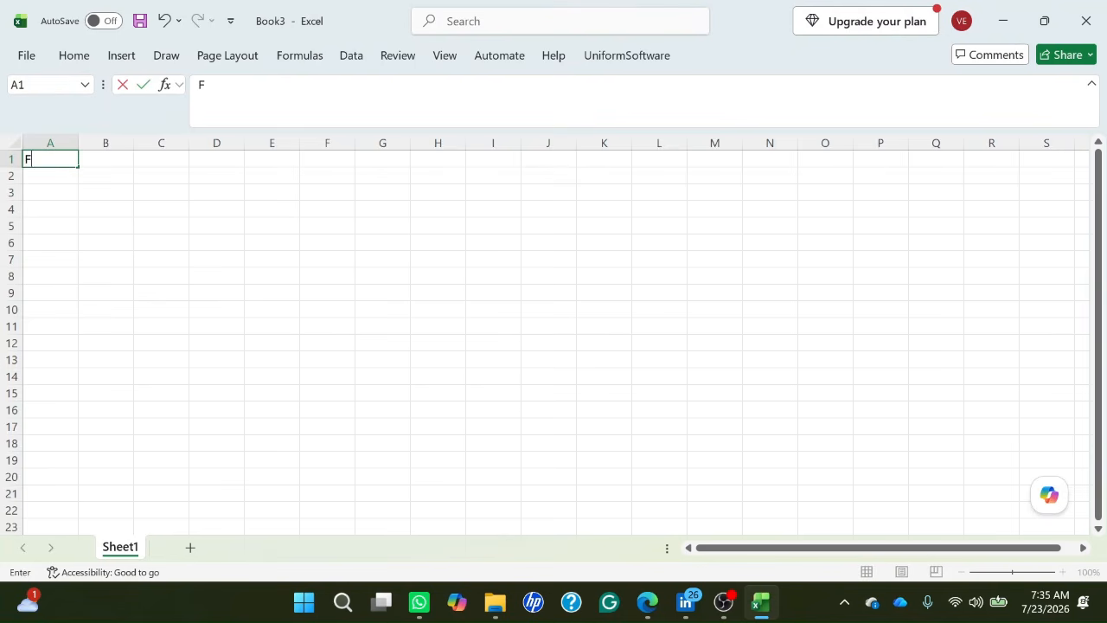
type("ormulas")
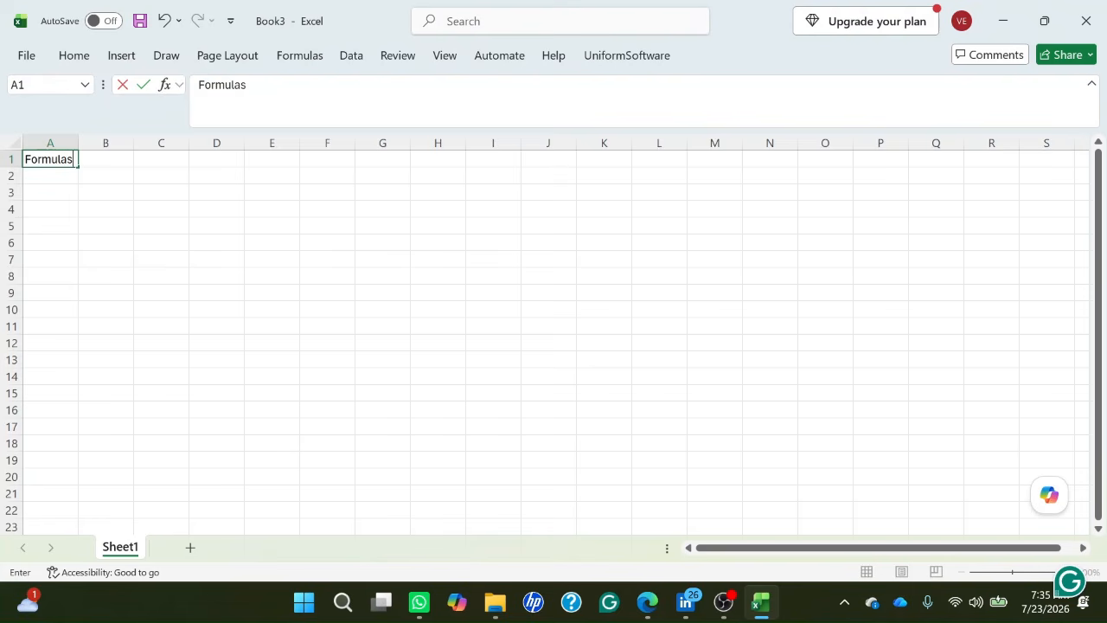
key("Return")
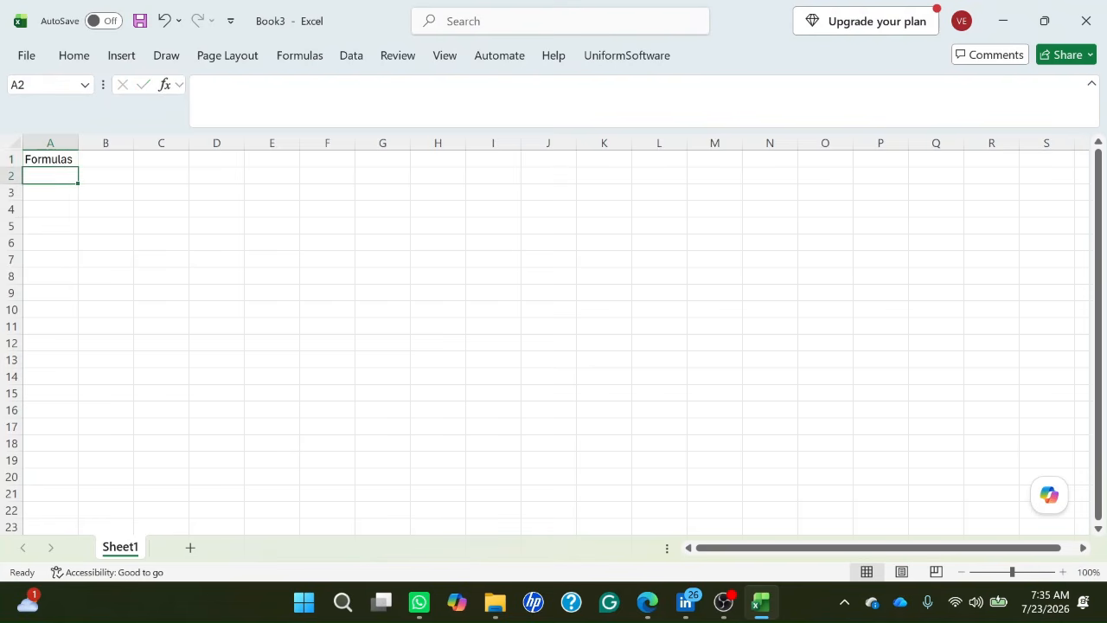
Enter the label "Addition" in cell A3, leaving row 2 empty below the heading.
left_click(50, 159)
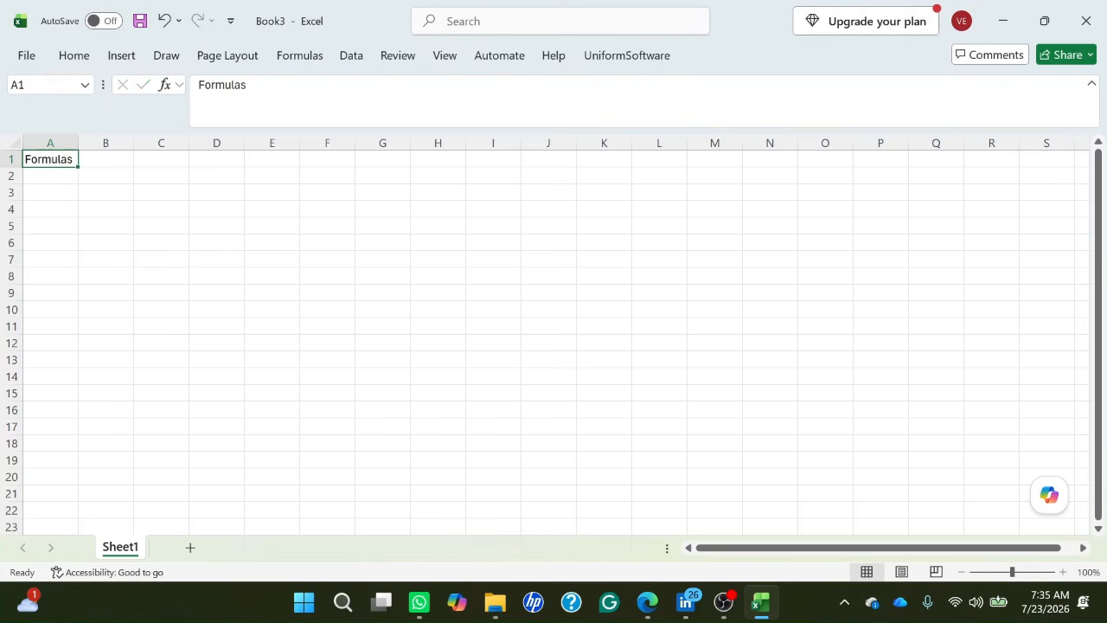
key("Down")
key("Down")
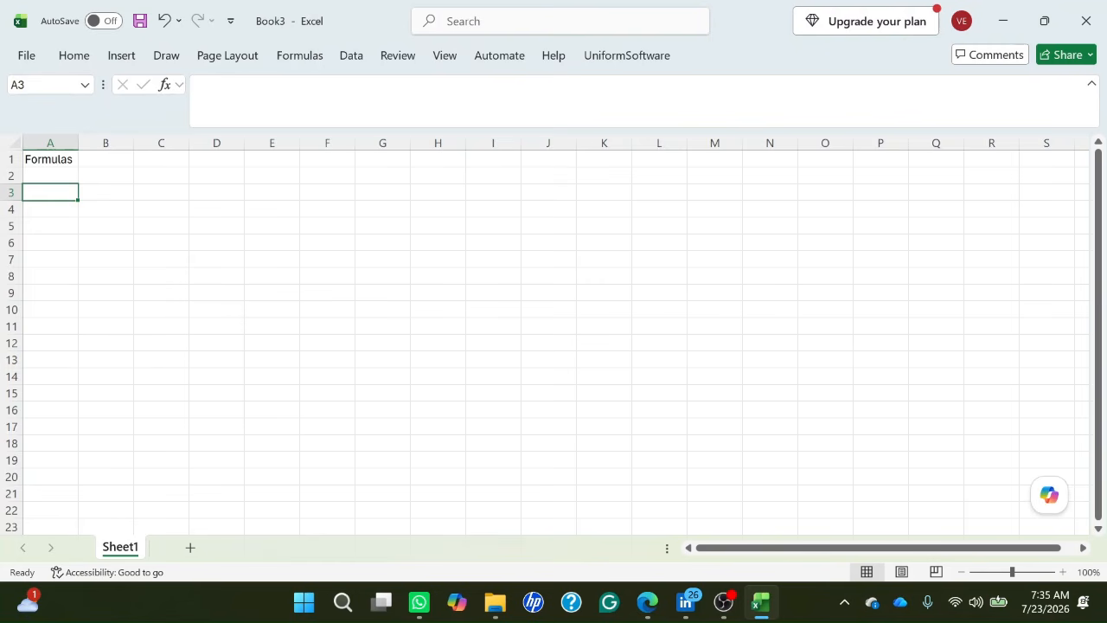
type("A")
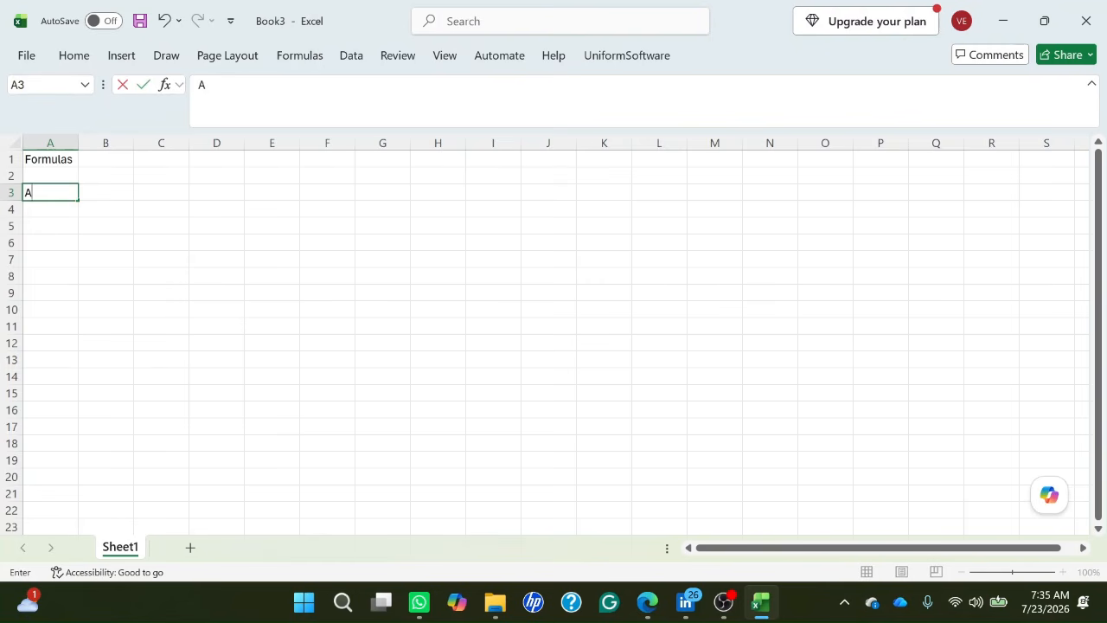
type("ddi")
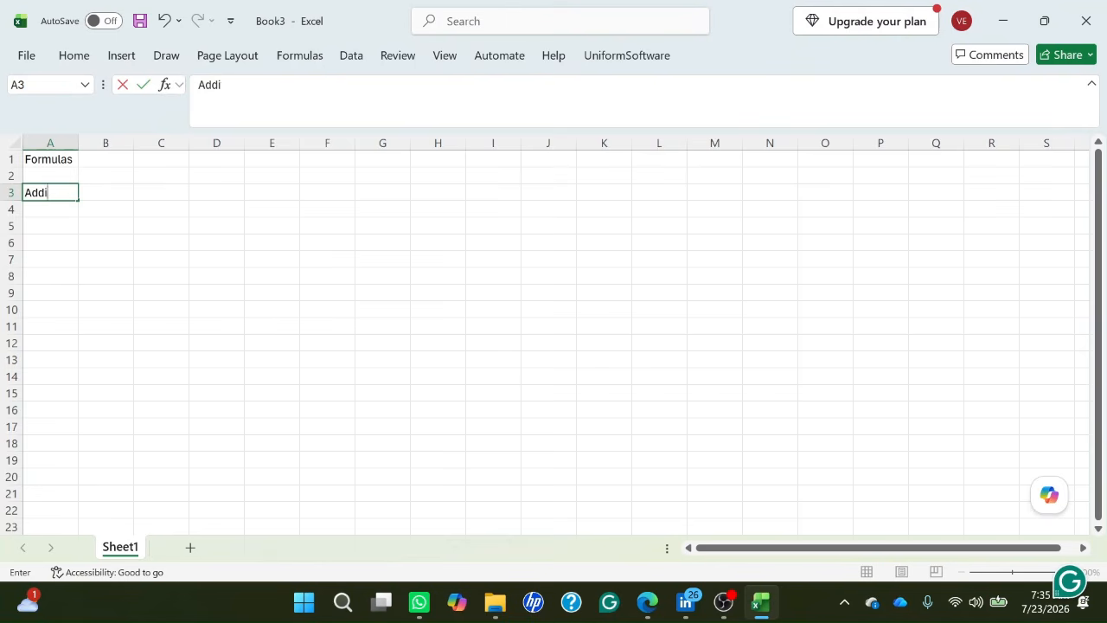
type("tion")
key("Return")
key("Up")
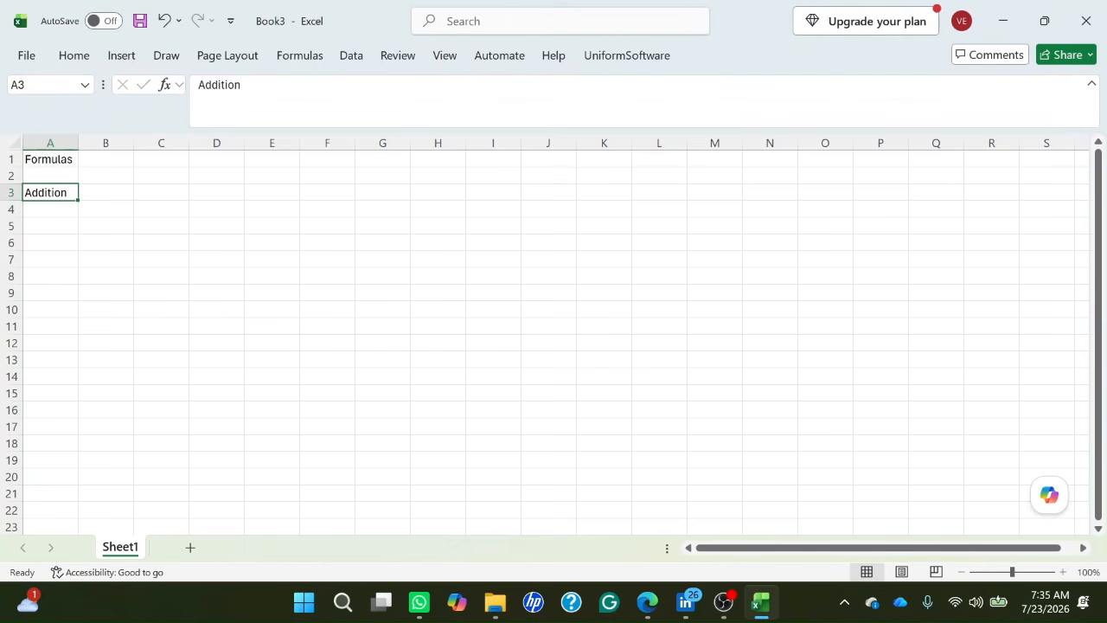
Enter the formula =4+3 in cell B3, next to the Addition label.
key("Right")
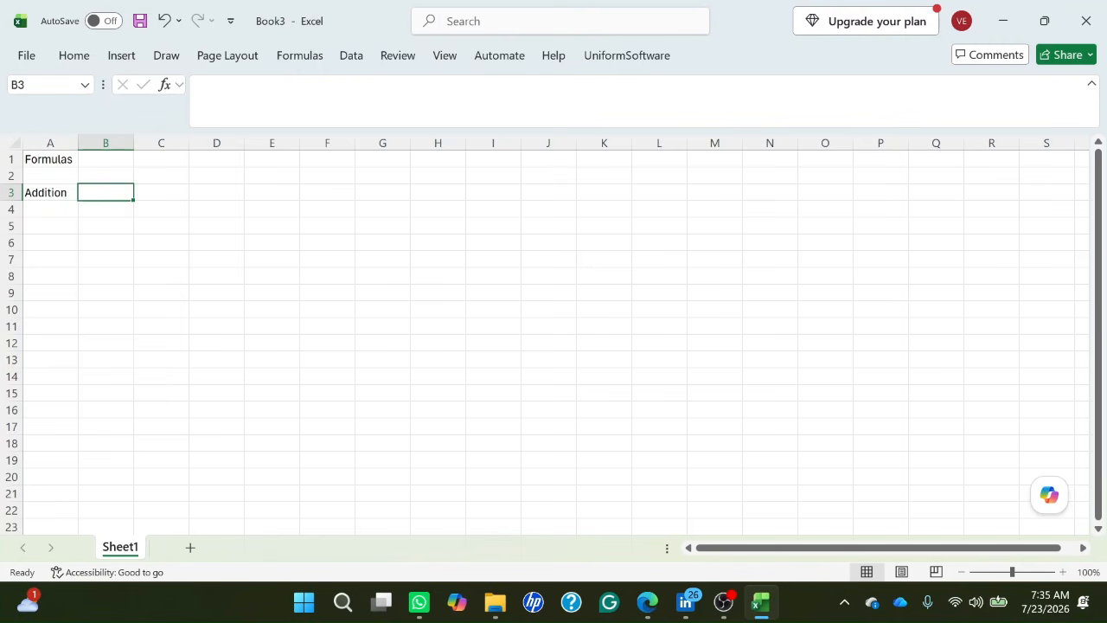
type("=")
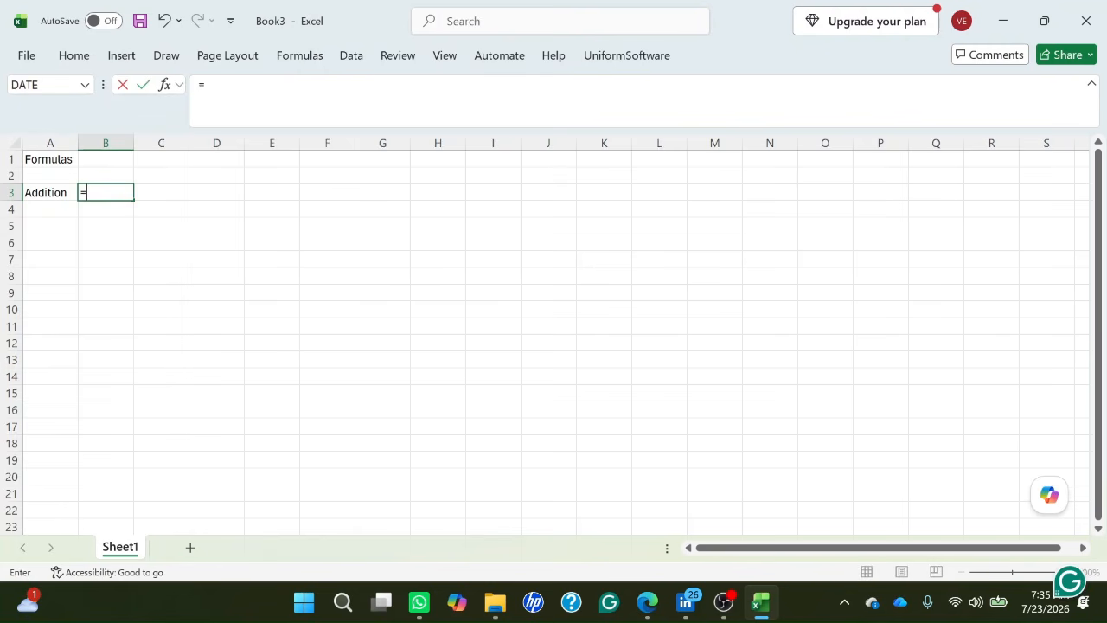
type("4+3")
key("Return")
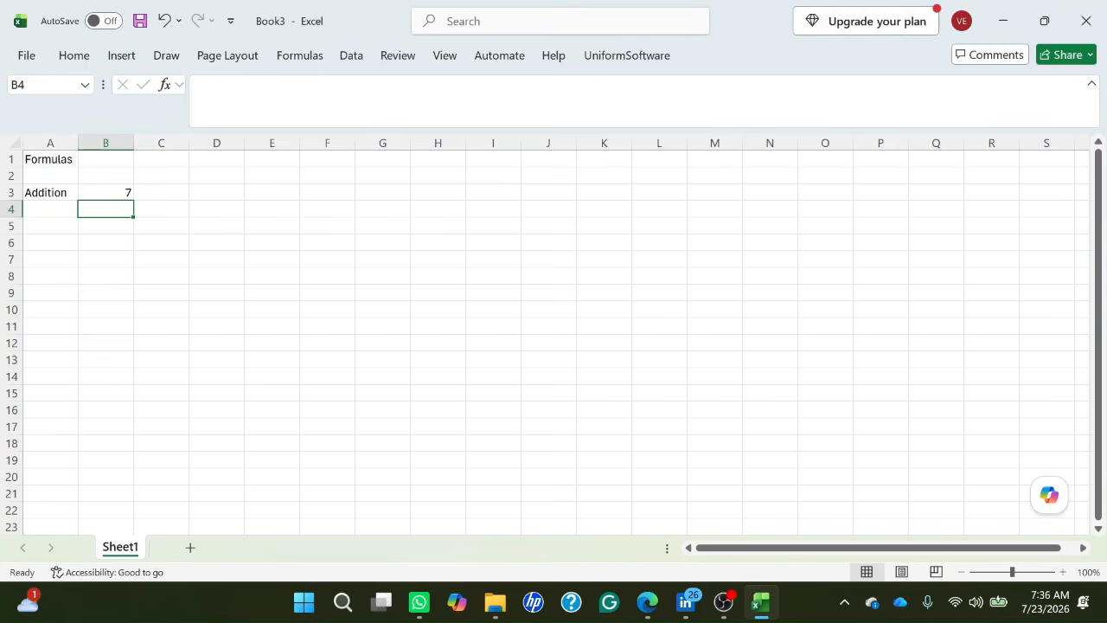
Review the addition formula stored in cell B3, leaving it as it is.
left_click(106, 192)
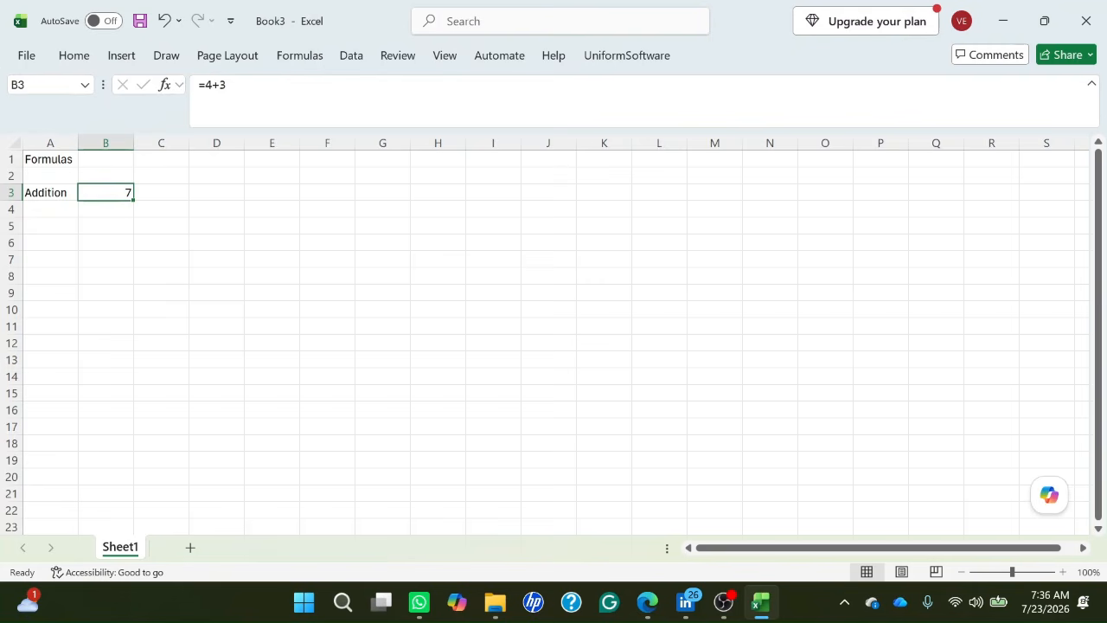
key("F2")
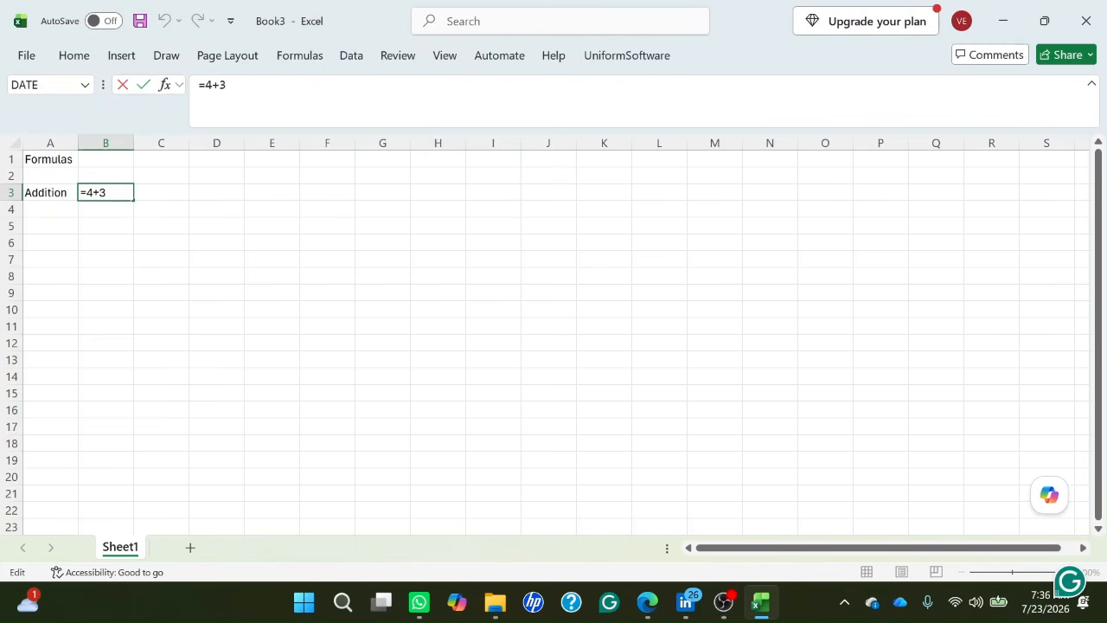
key("Return")
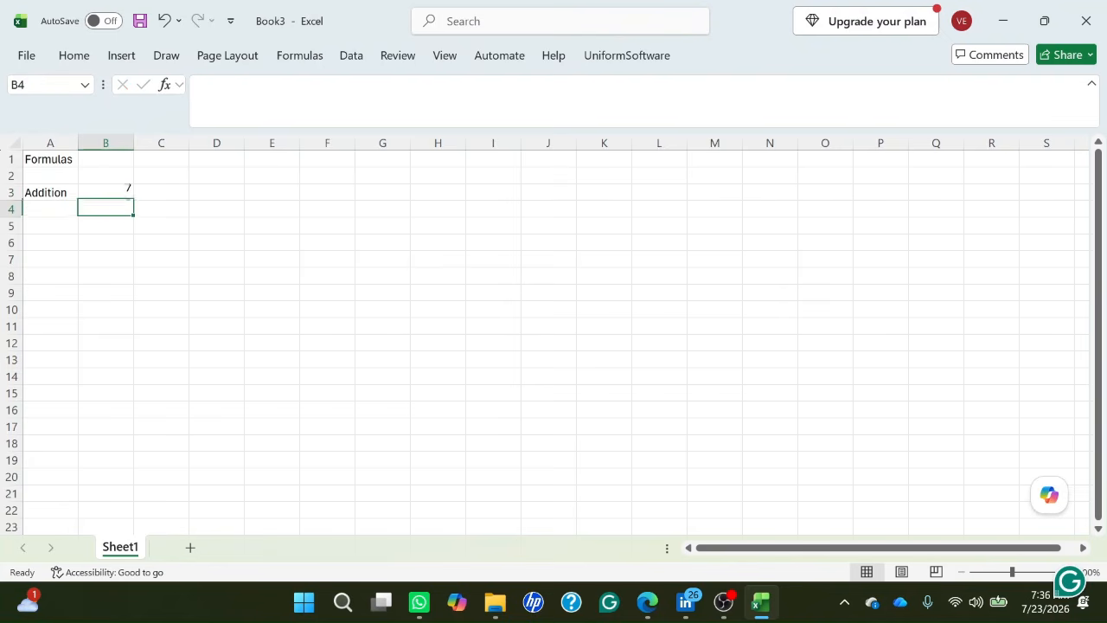
left_click(106, 193)
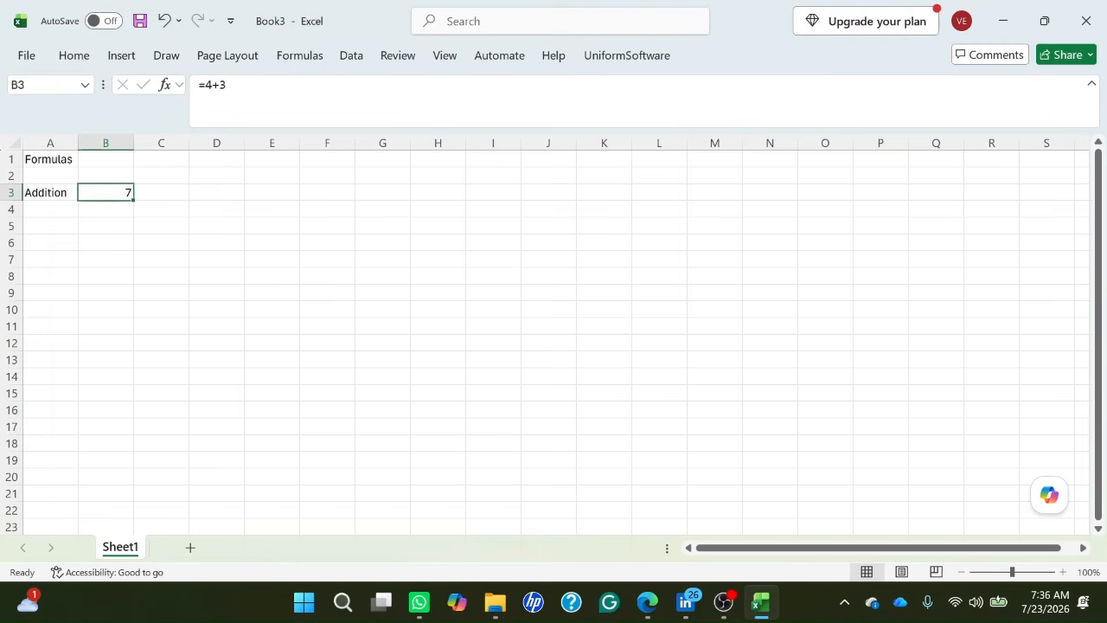
key("Down")
key("Up")
Enter the label "Subtraction" in cell A4, below the Addition label.
key("Down")
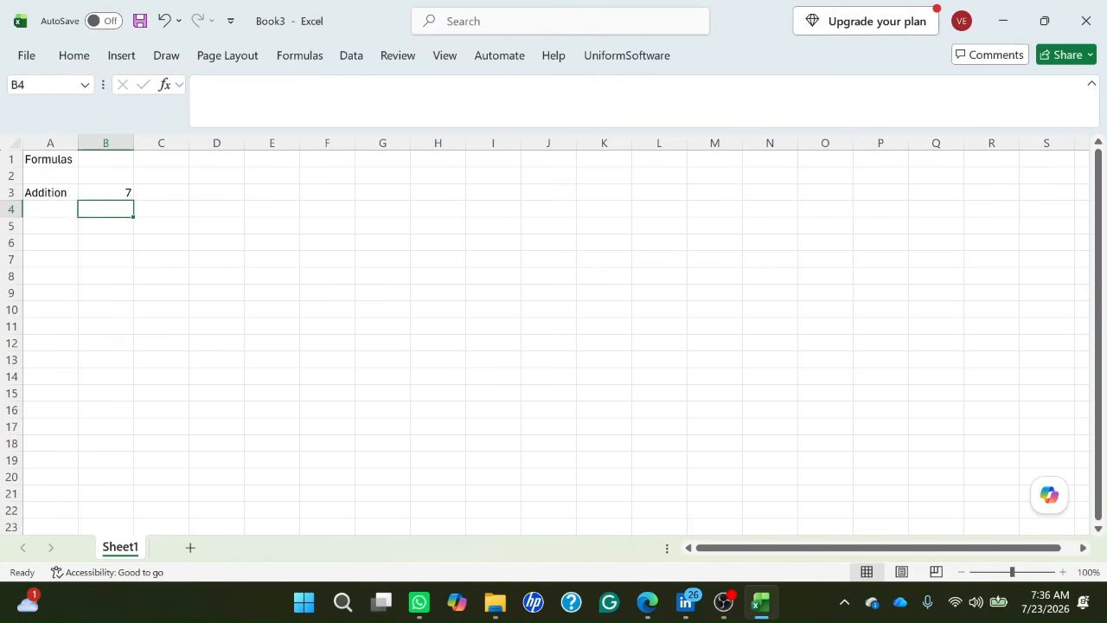
key("Left")
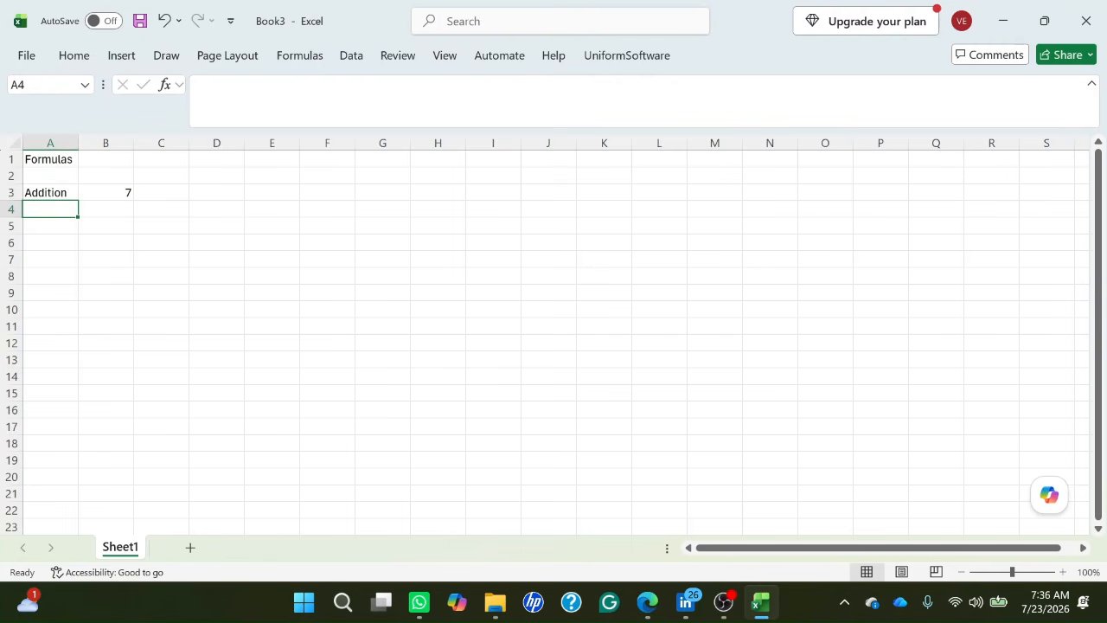
type("S")
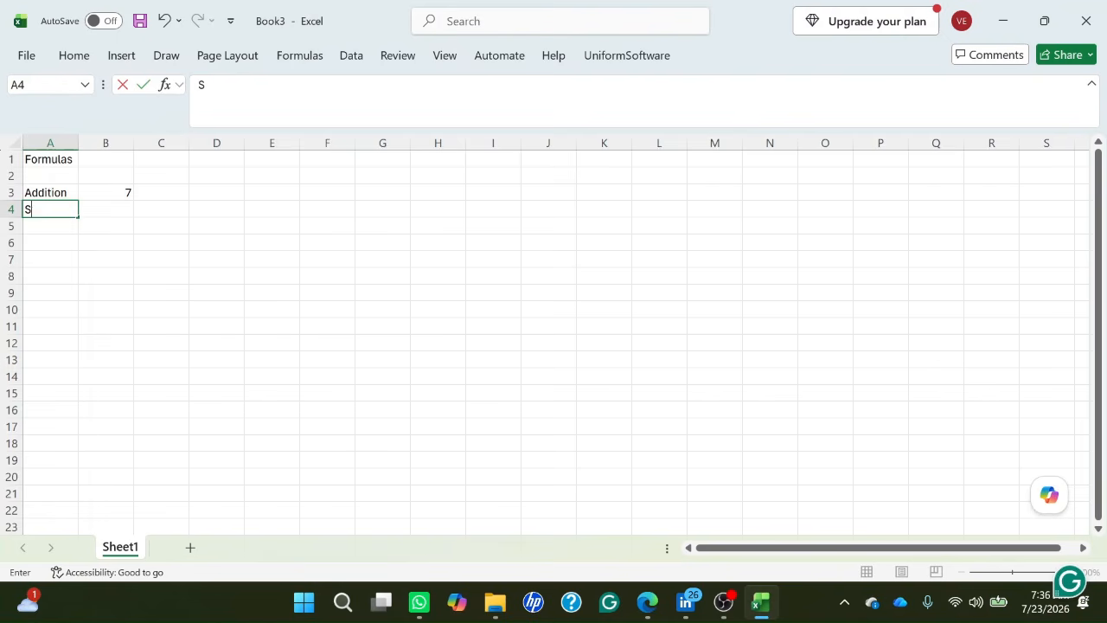
type("ubtraction")
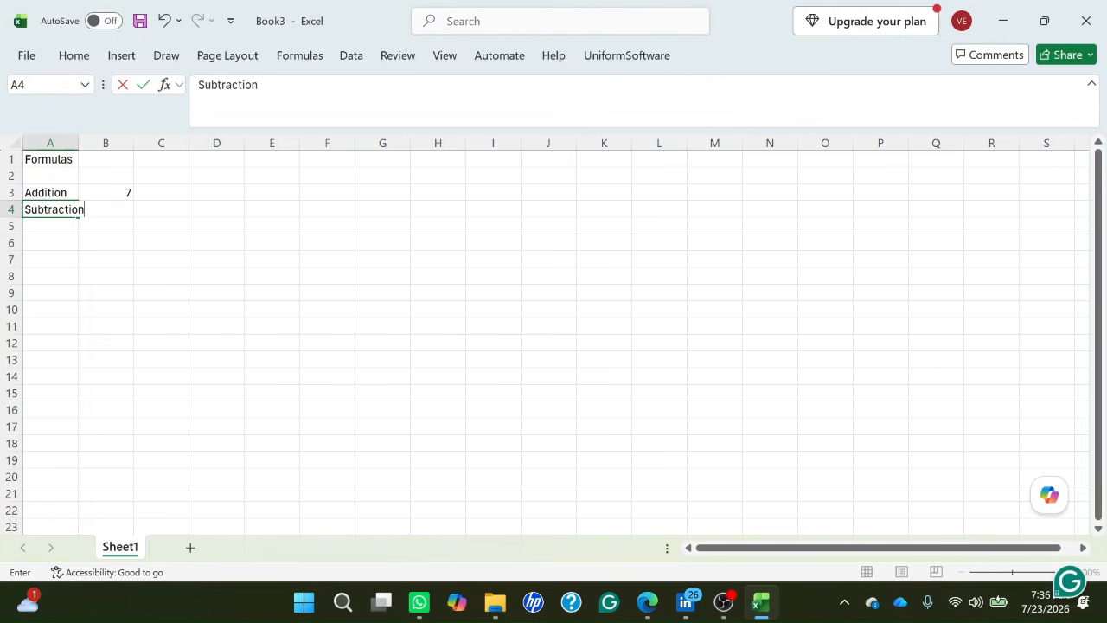
key("Tab")
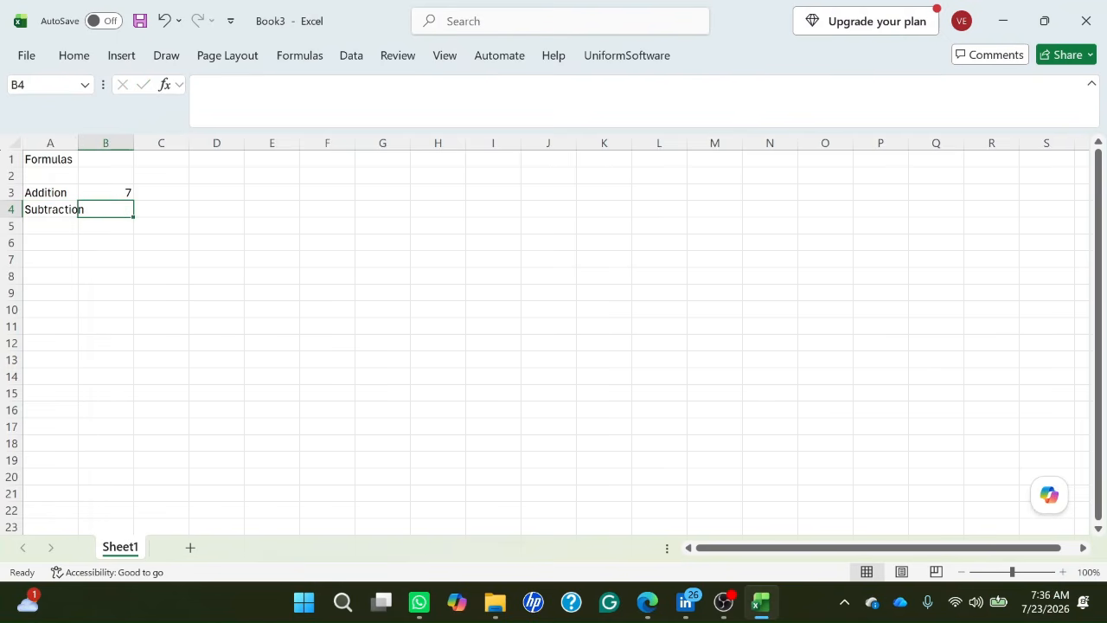
Enter the formula =4-3 in cell B4 and check the result cell.
type("=")
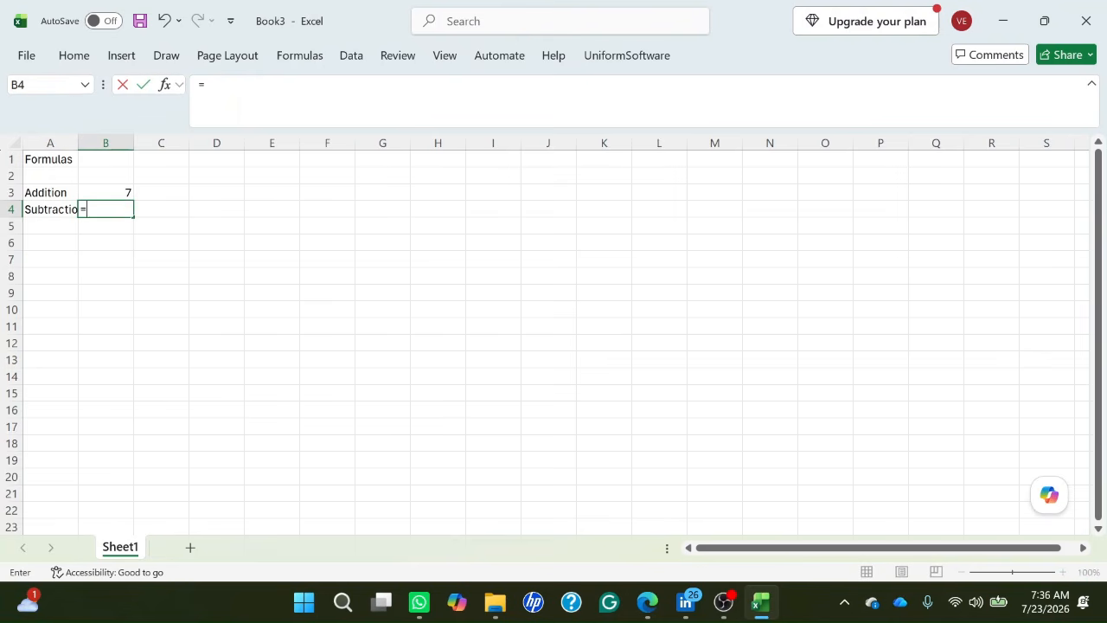
type("4-")
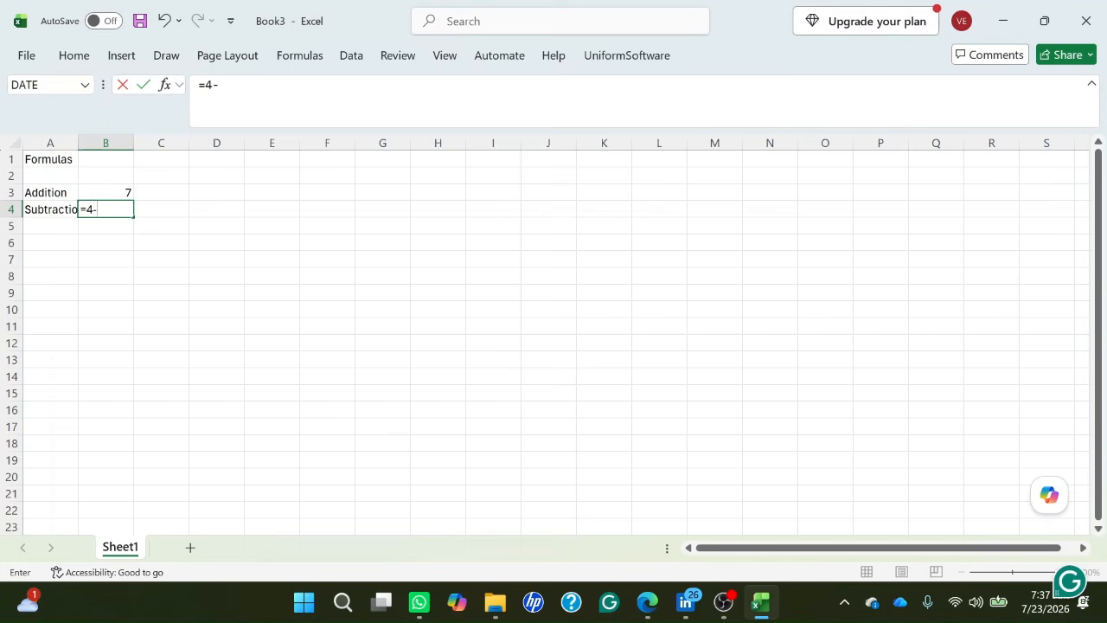
type("3")
key("Return")
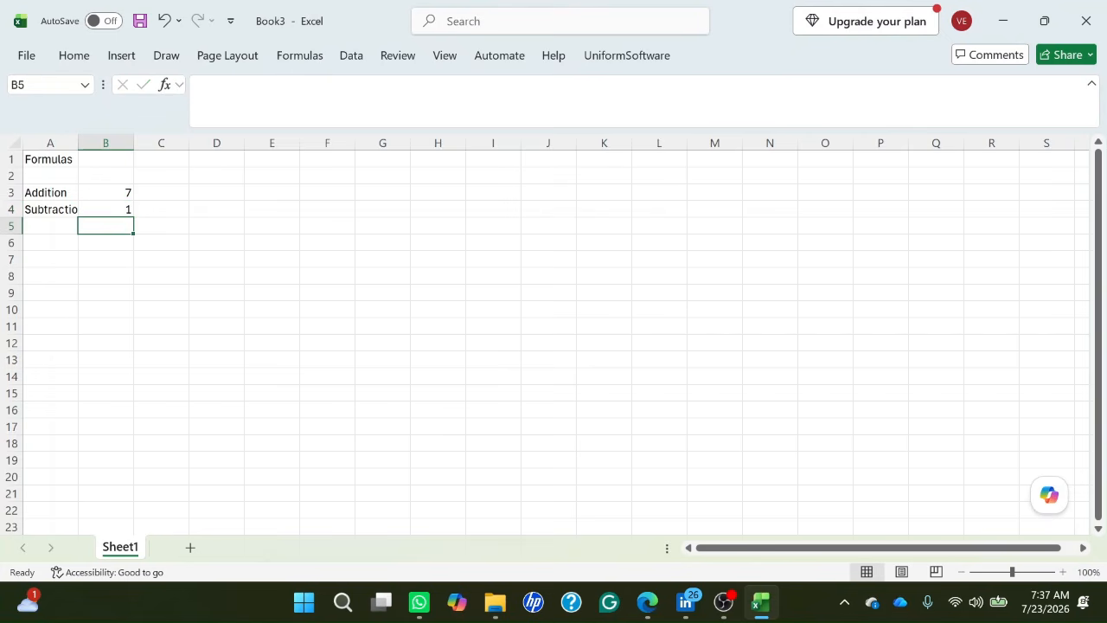
key("Up")
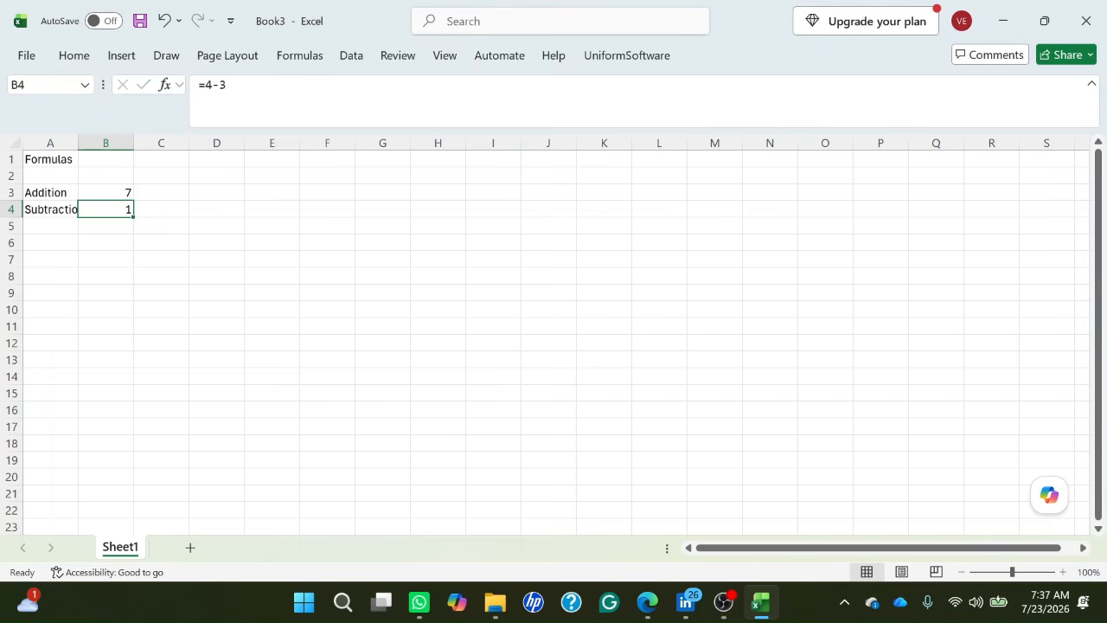
Enter the label "Multiplication" in cell A5 and select the adjacent cell B5.
key("Down")
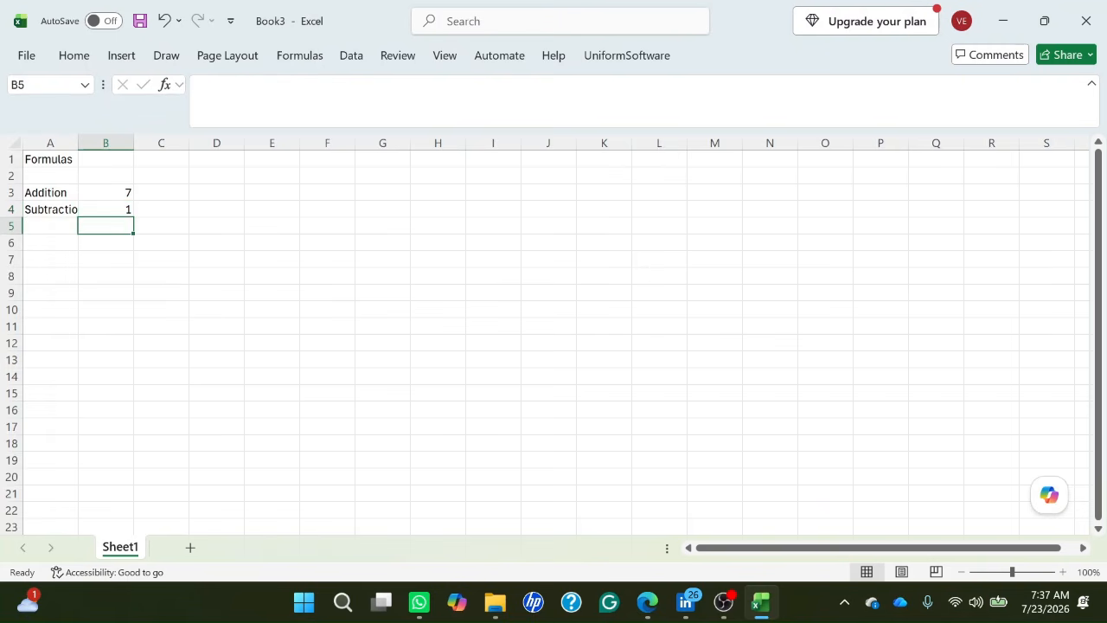
key("Left")
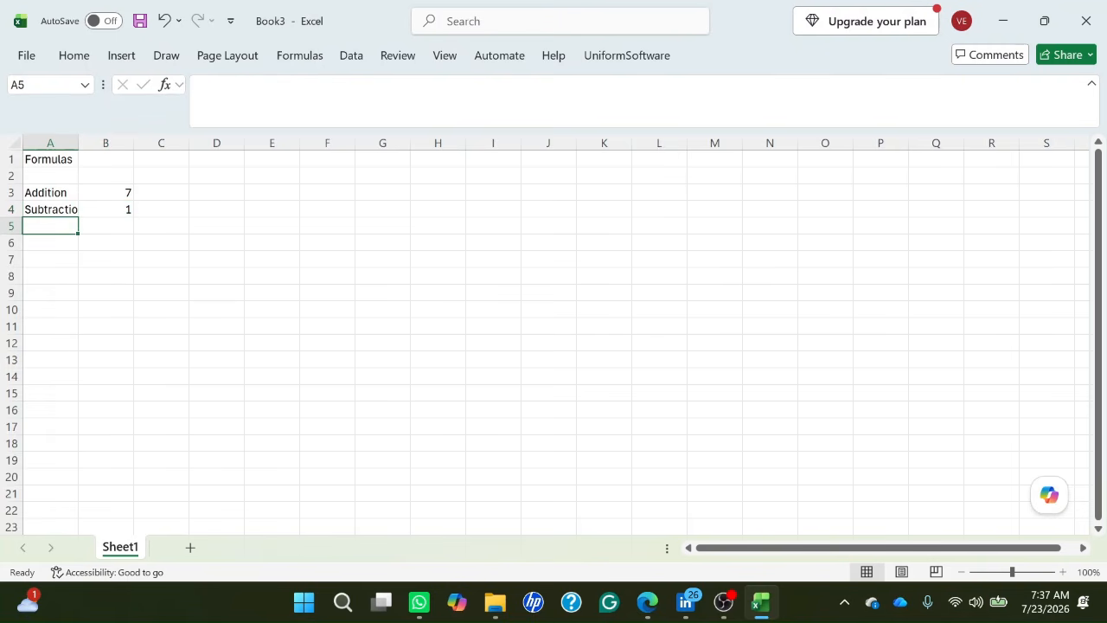
type("Mul")
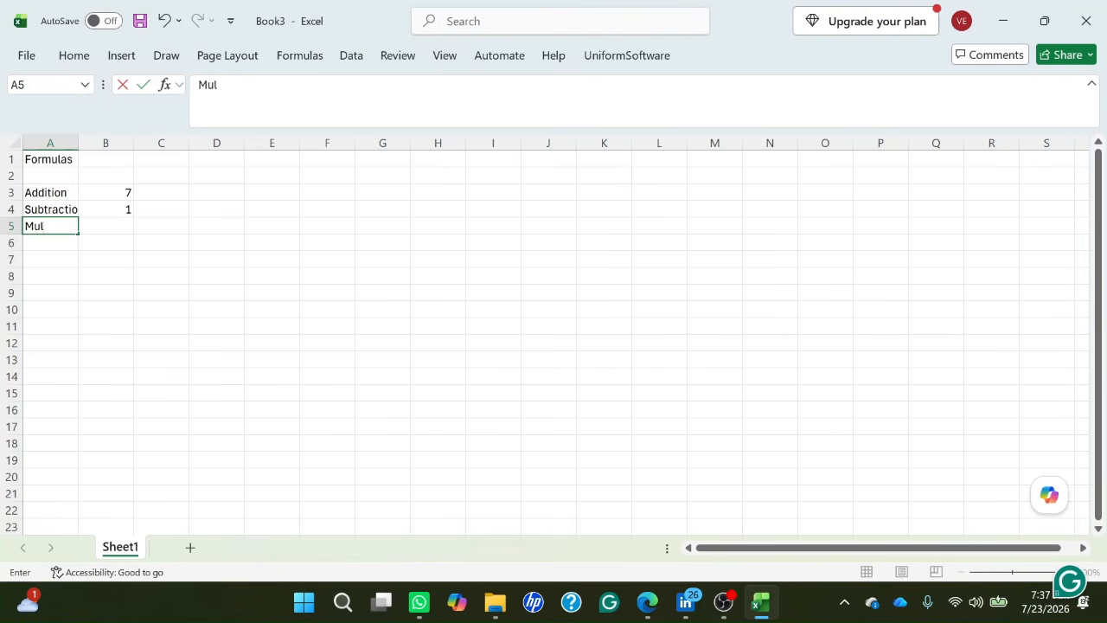
type("tiplication")
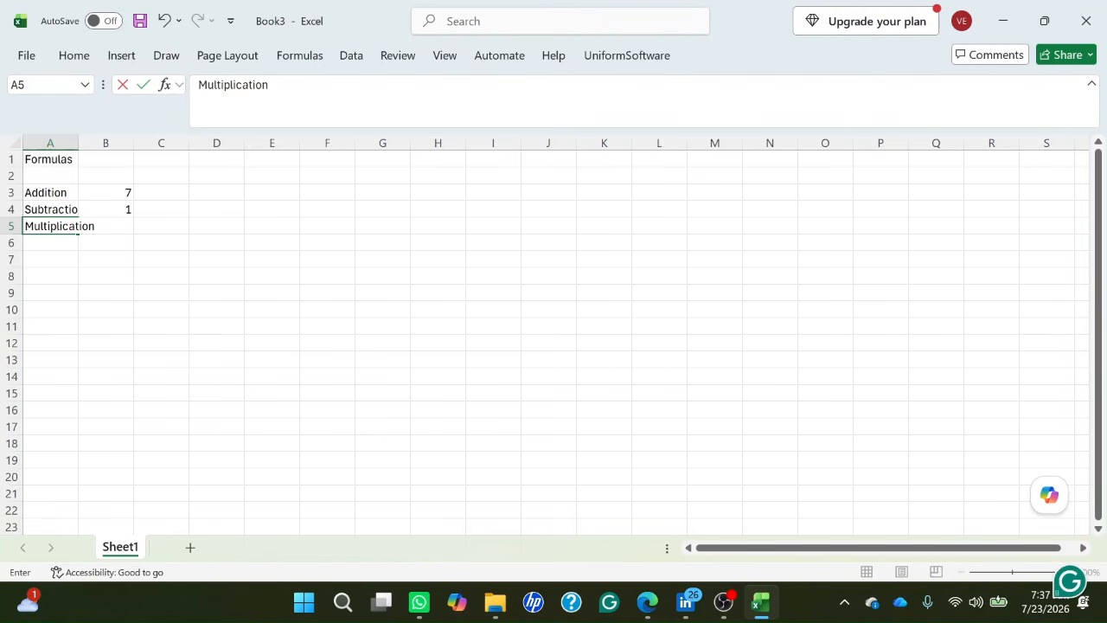
key("Return")
key("Up")
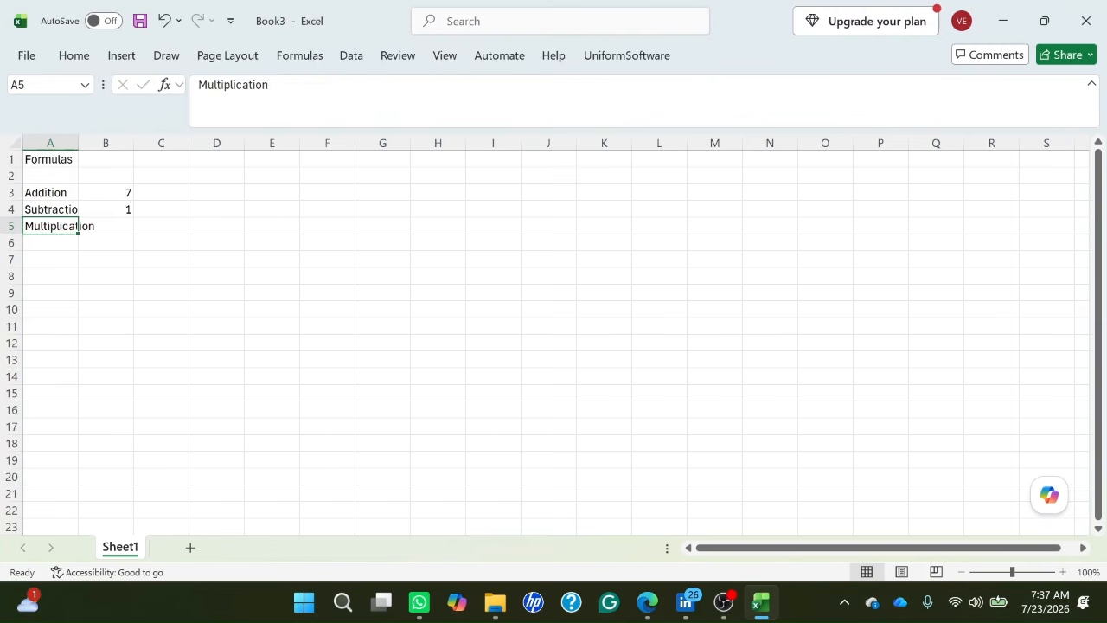
key("Right")
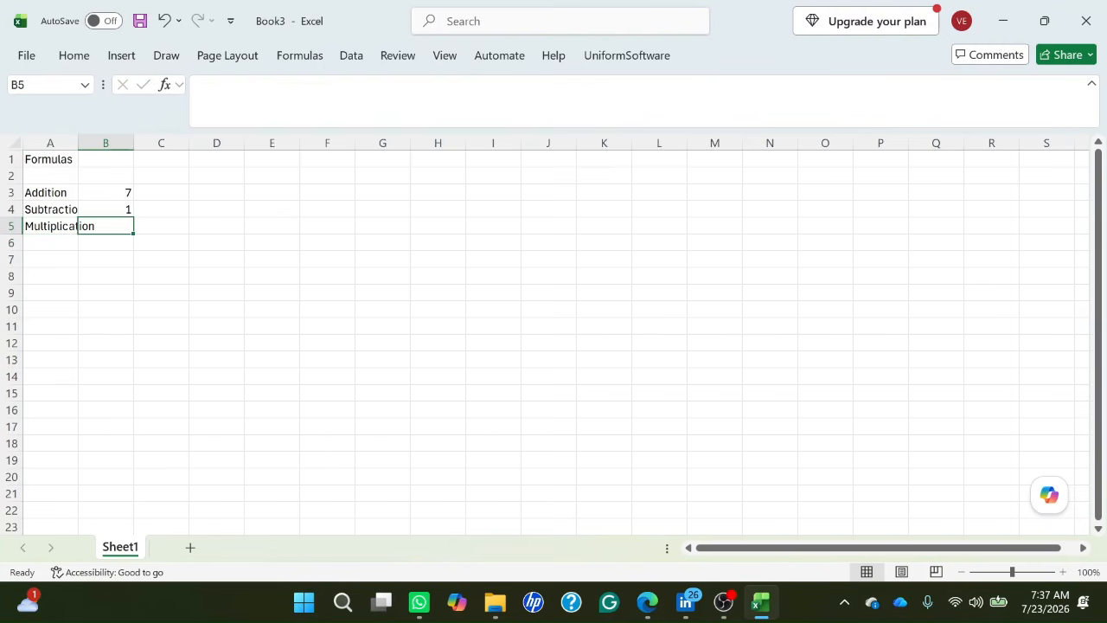
Enter the formula =4*3 in cell B5 beside the Multiplication label and check the stored formula.
type("=4")
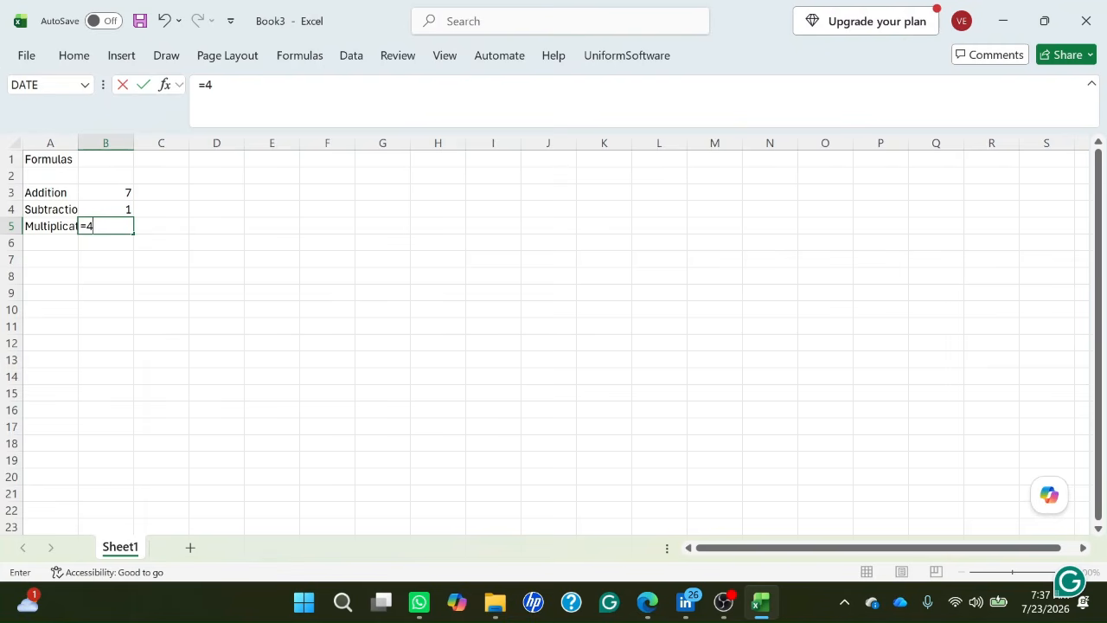
type("*3")
key("Left")
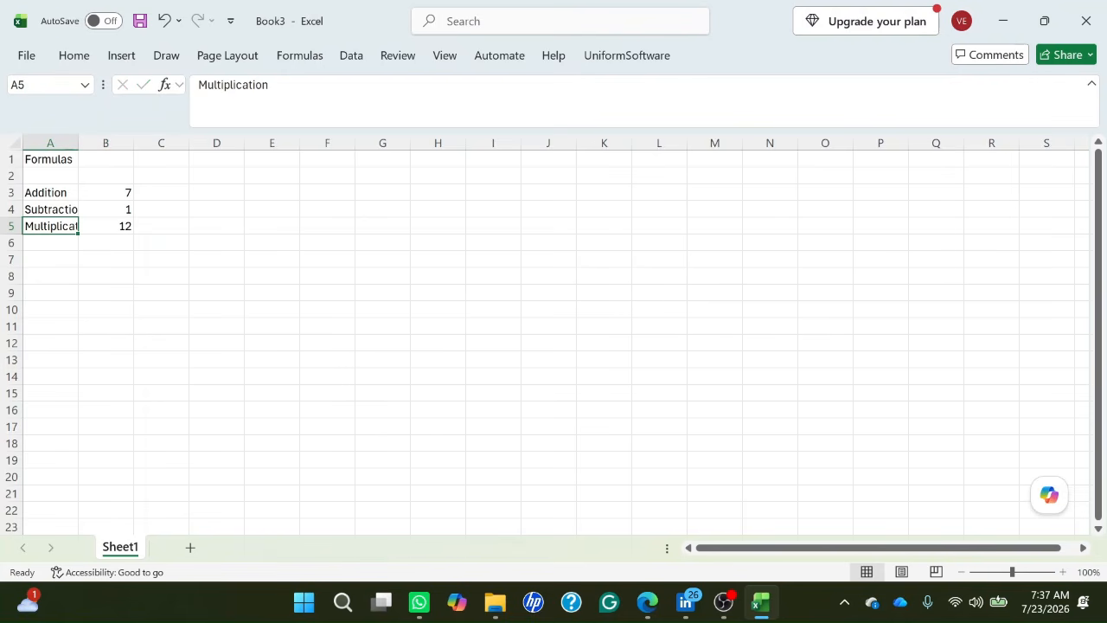
key("Right")
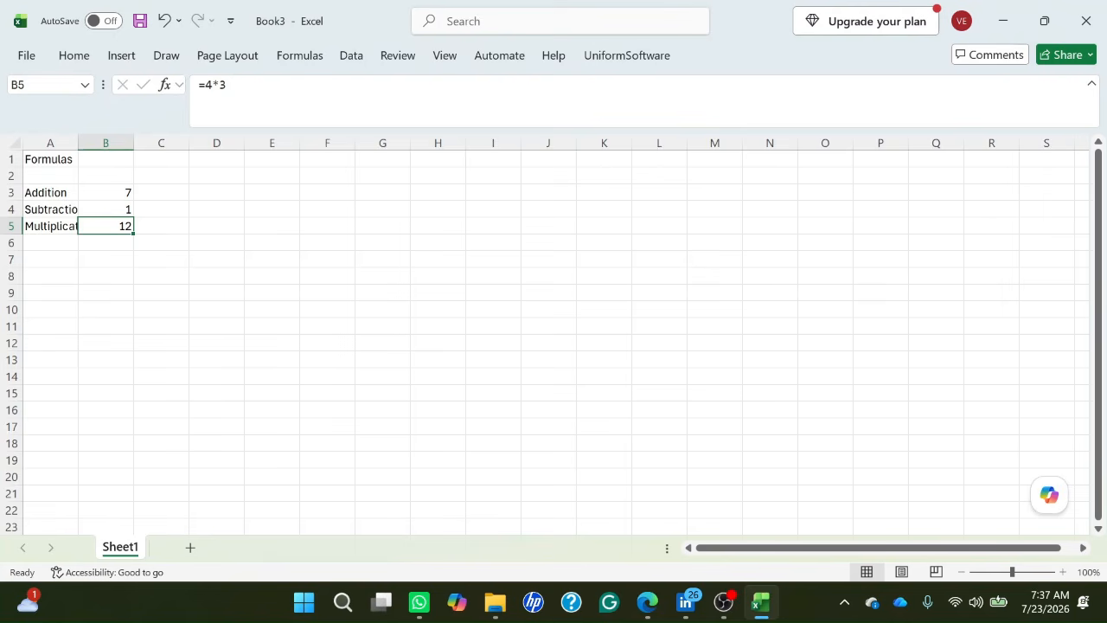
key("Left")
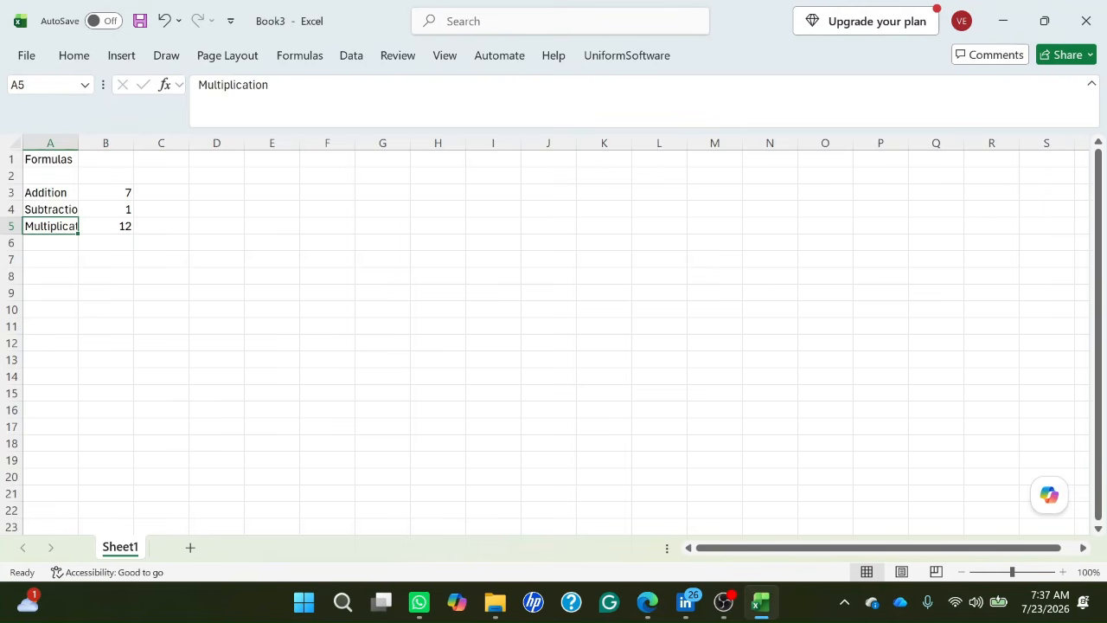
key("Right")
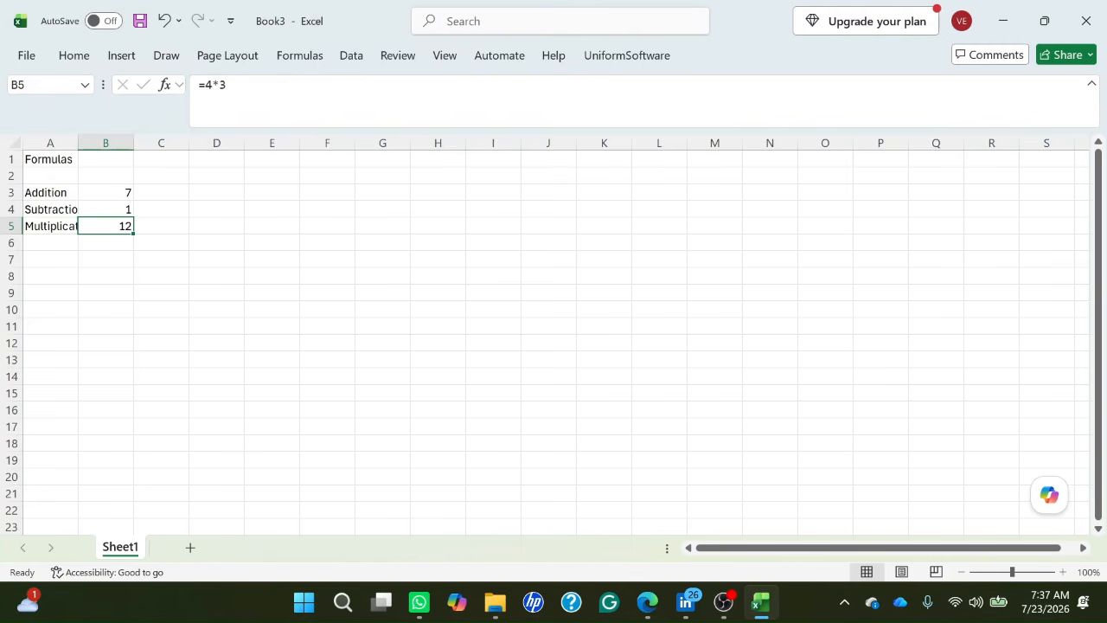
Enter the label "Division" in cell A6, below the Multiplication label.
key("Down")
key("Left")
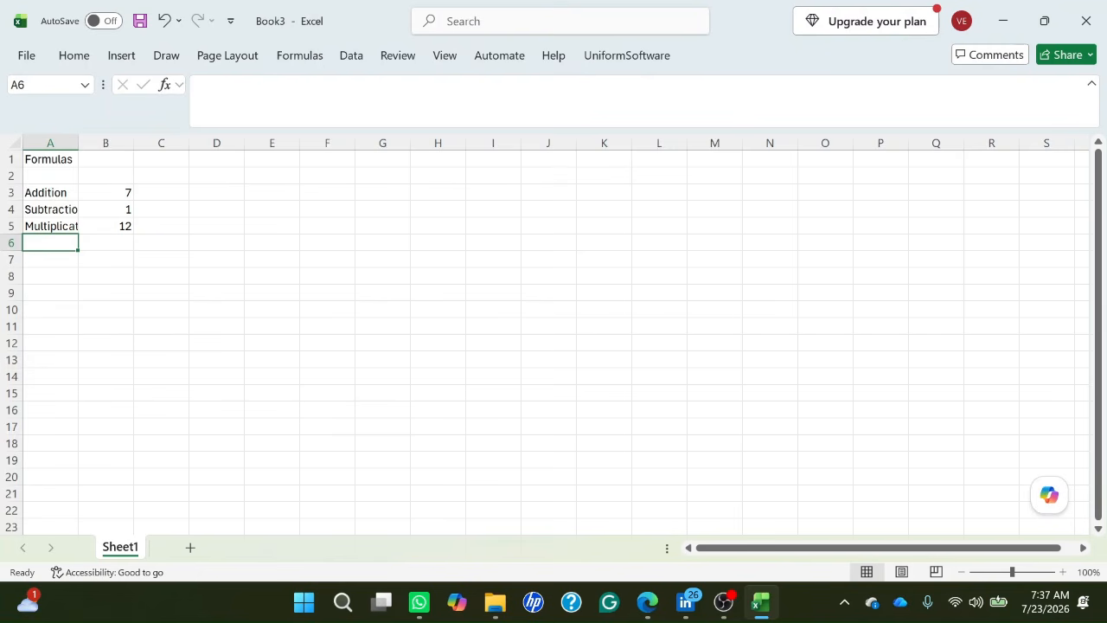
type("Divis")
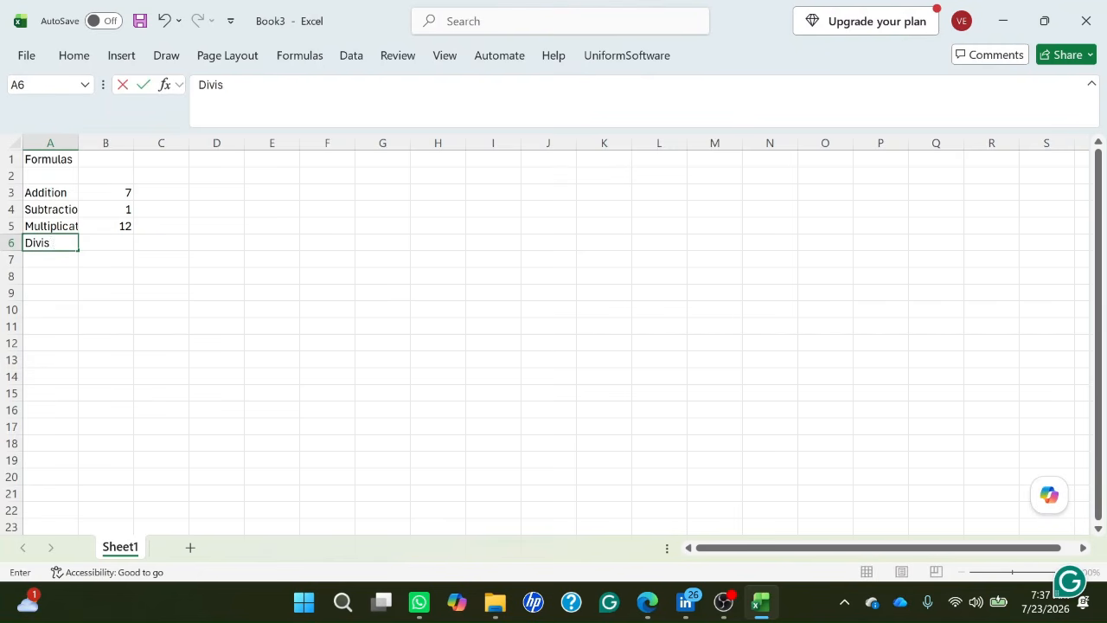
type("ion")
key("Tab")
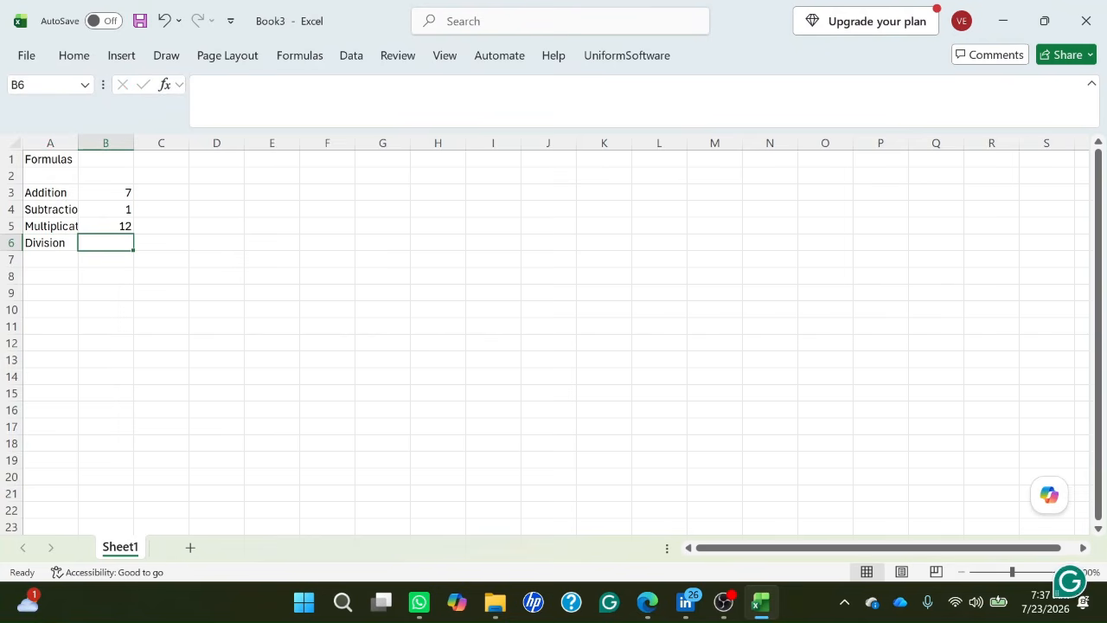
Enter the formula =4/3 in cell B6 beside the Division label and check the stored formula.
type("=")
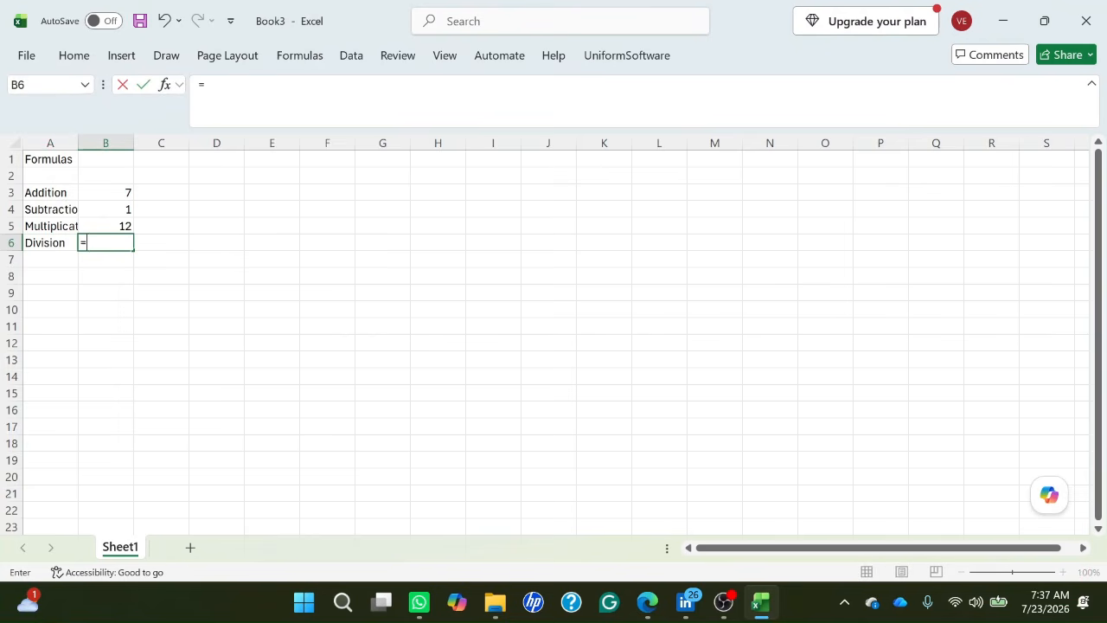
type("4/")
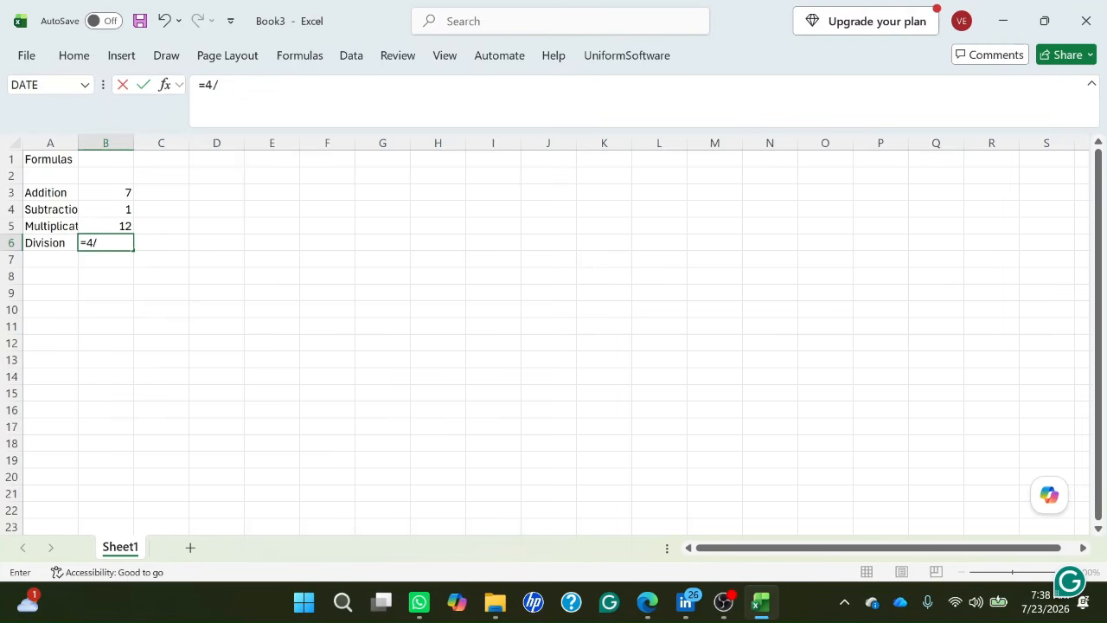
type("3")
key("Return")
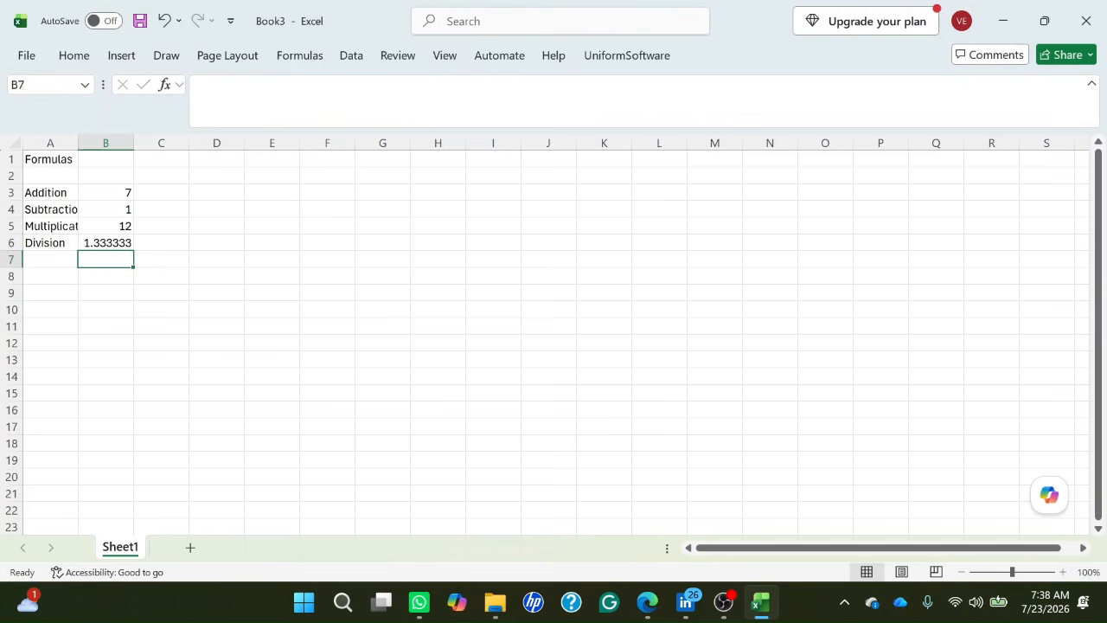
key("Up")
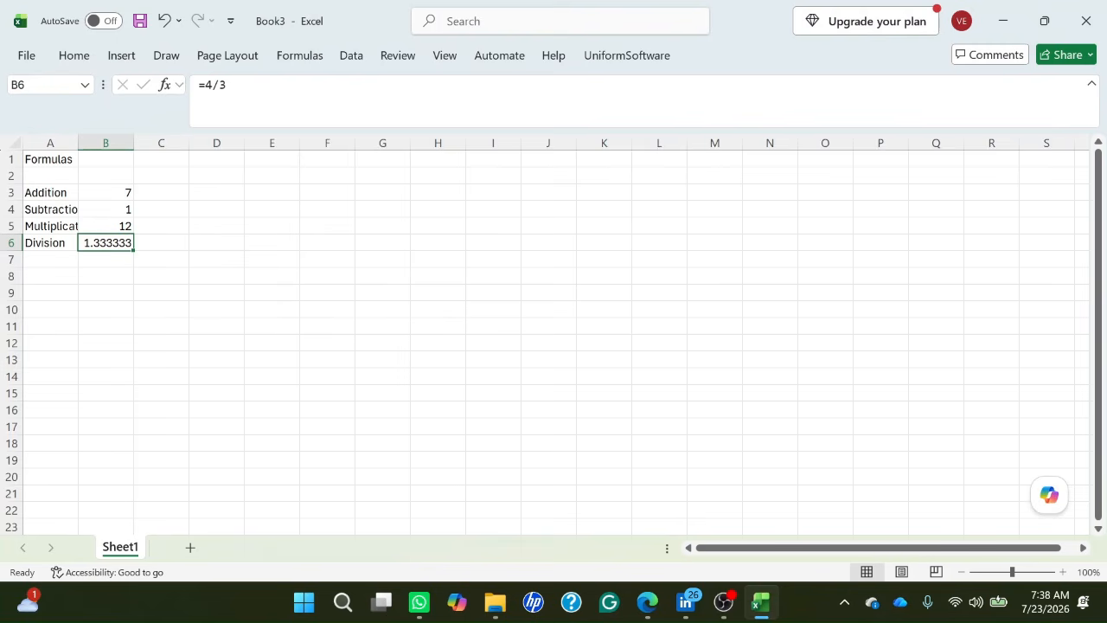
Enter the label "Exponential" in cell A7, below the Division label.
key("Left")
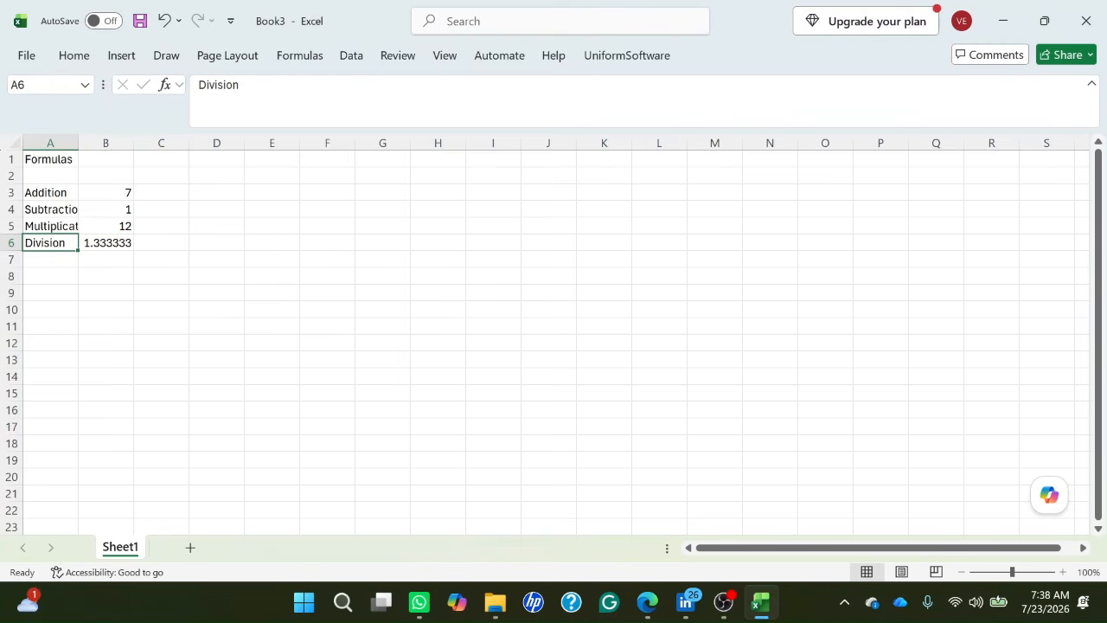
key("Down")
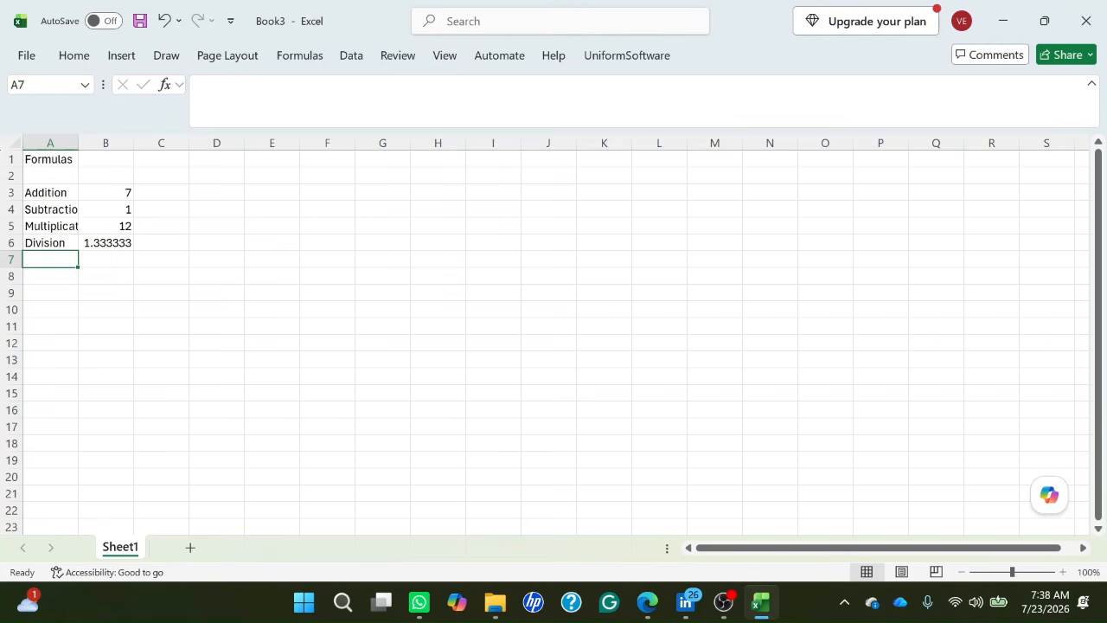
type("E")
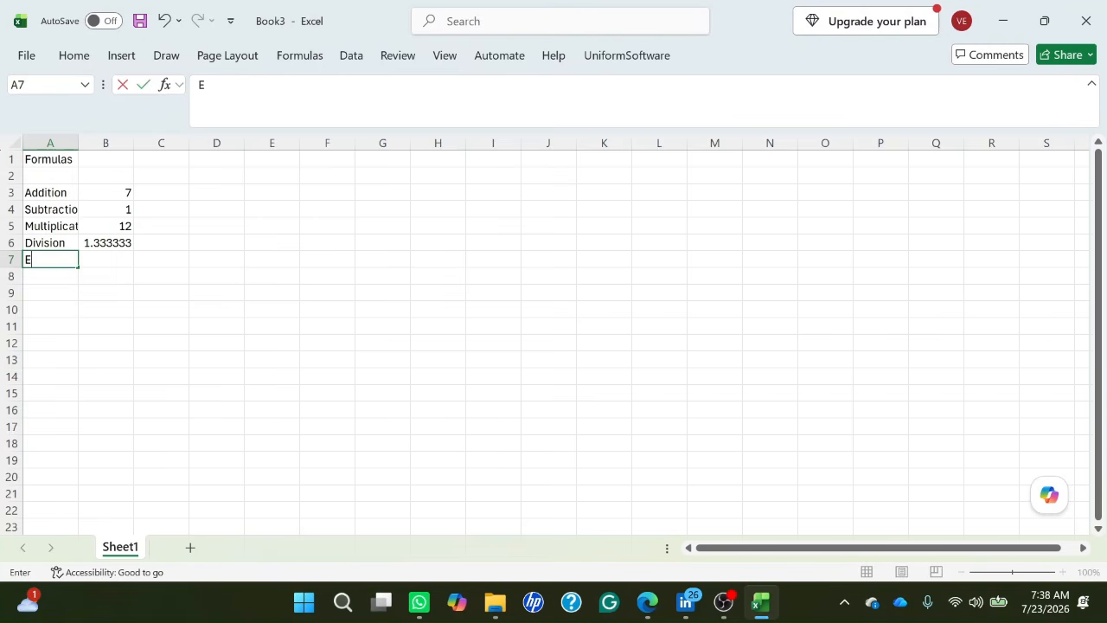
type("xponential")
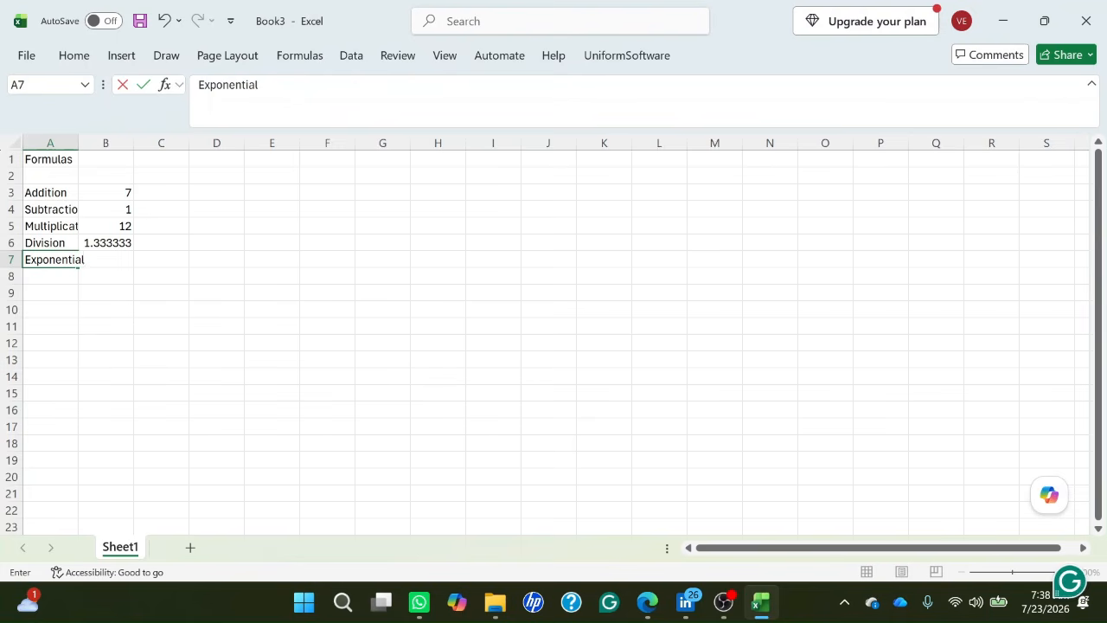
key("Tab")
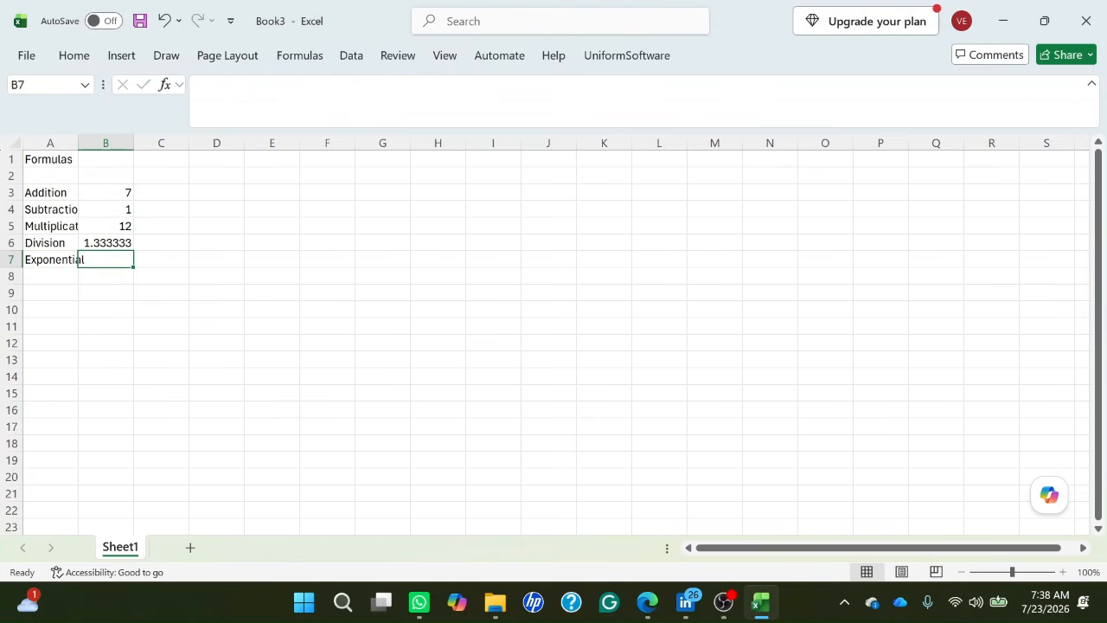
Enter the formula =4^3 in cell B7 beside the Exponential label and check the stored formula.
type("=")
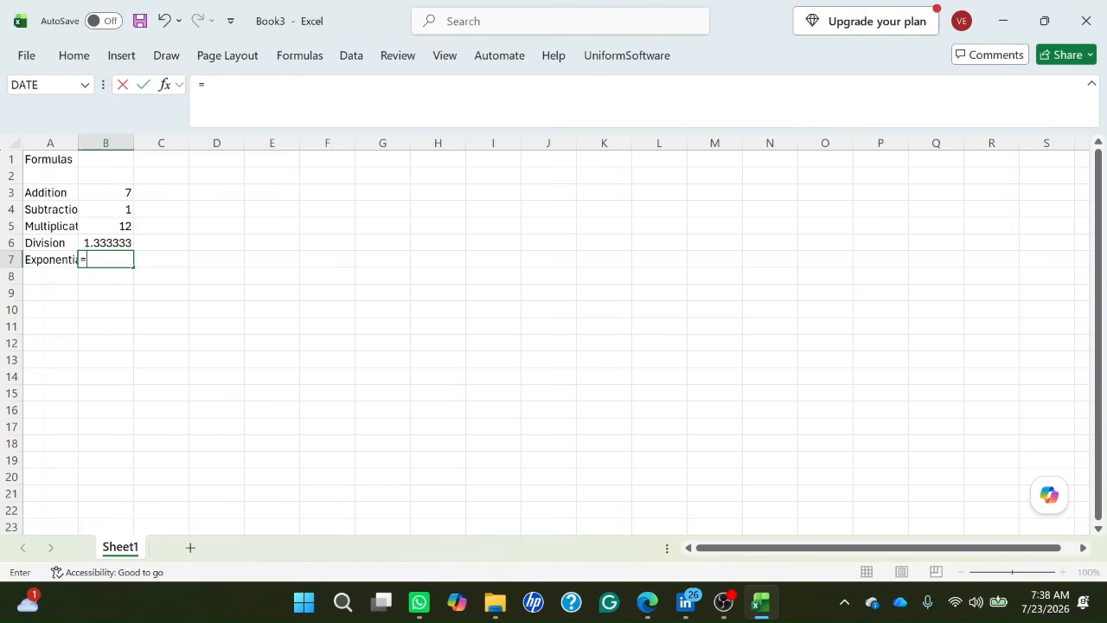
type("5")
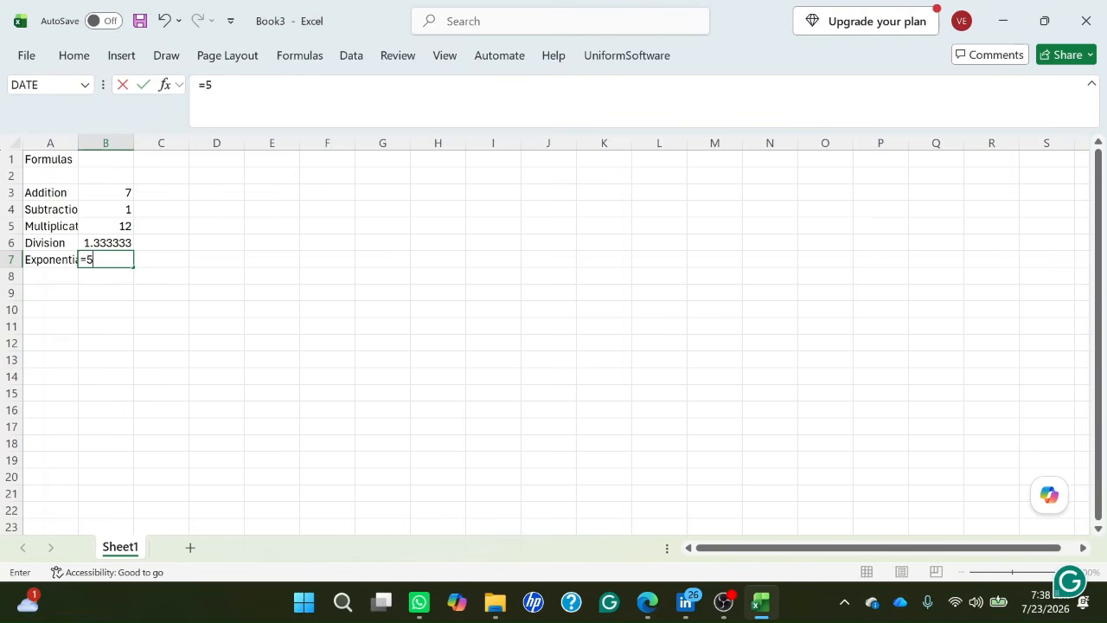
key("BackSpace")
type("4")
type("3")
key("Return")
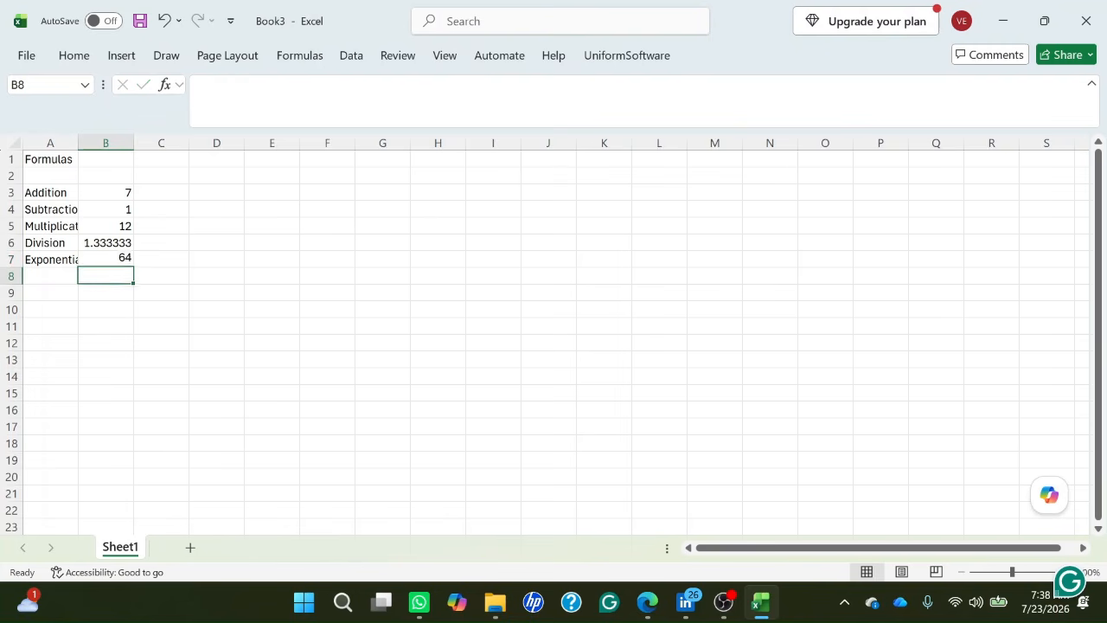
key("Up")
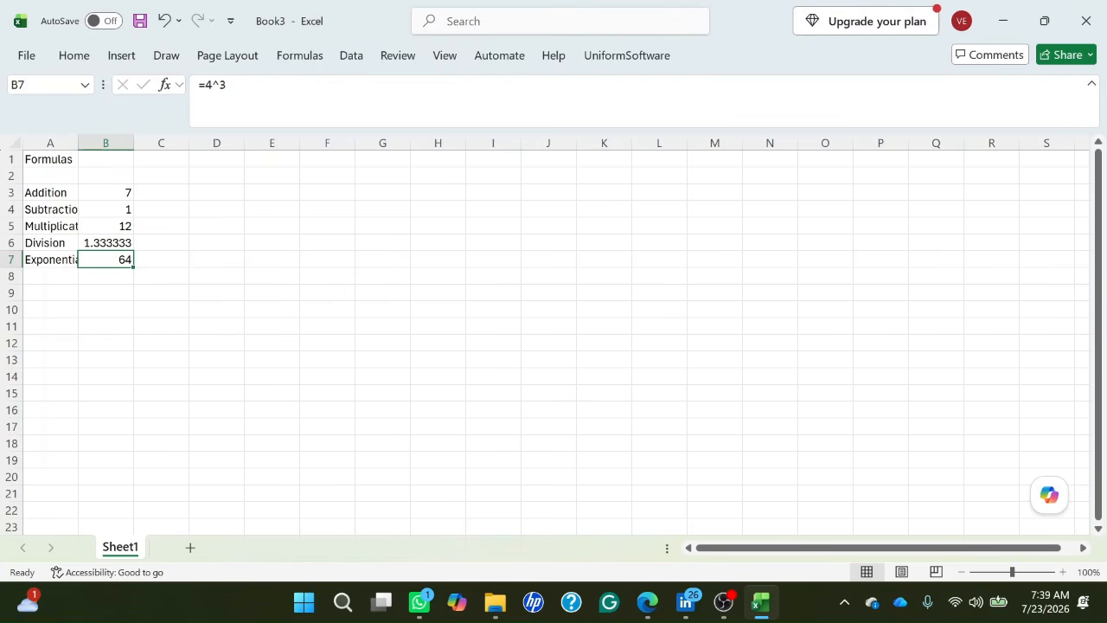
Review the formulas stored in cells B3 to B7, going from the Addition row down to the Exponential row.
key("Up")
key("Up")
key("Up")
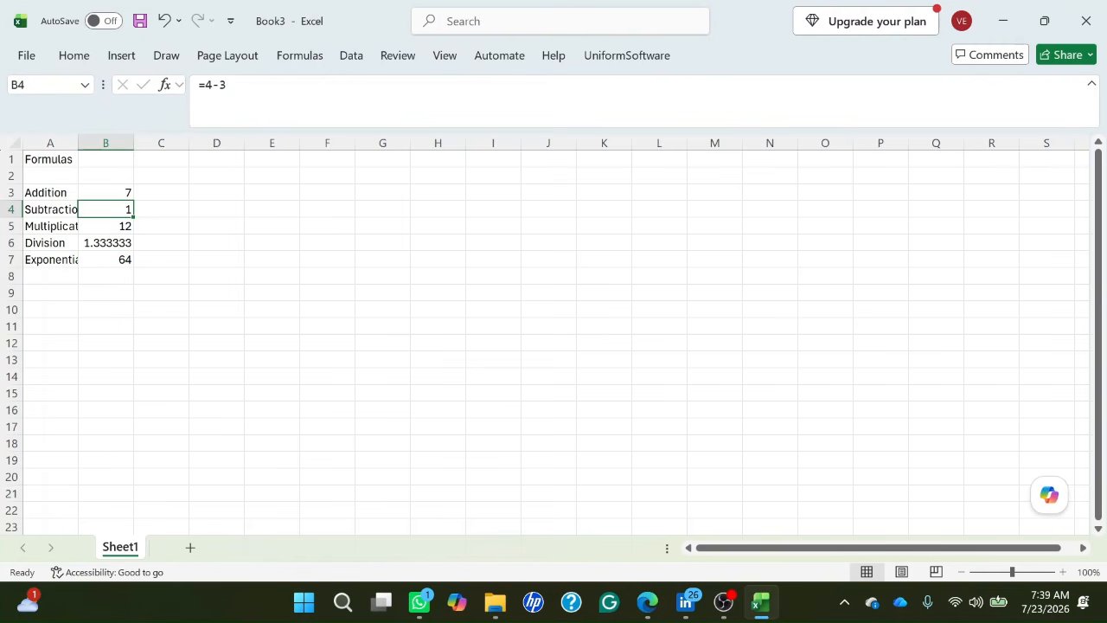
key("Up")
key("Left")
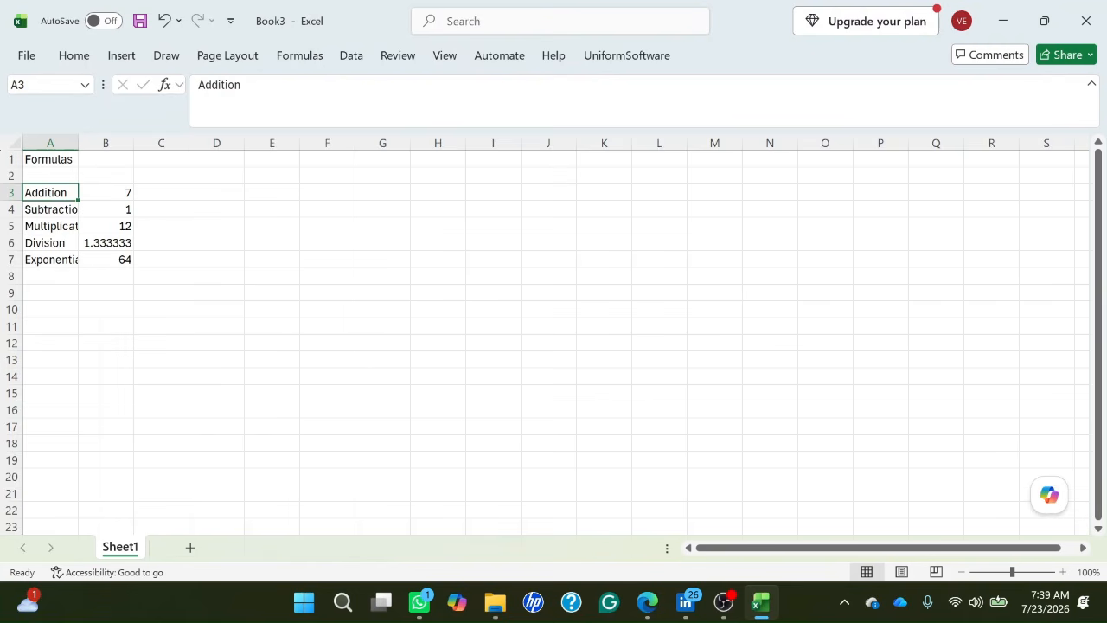
key("Insert+shift+r")
key("Down")
key("Up")
key("Right")
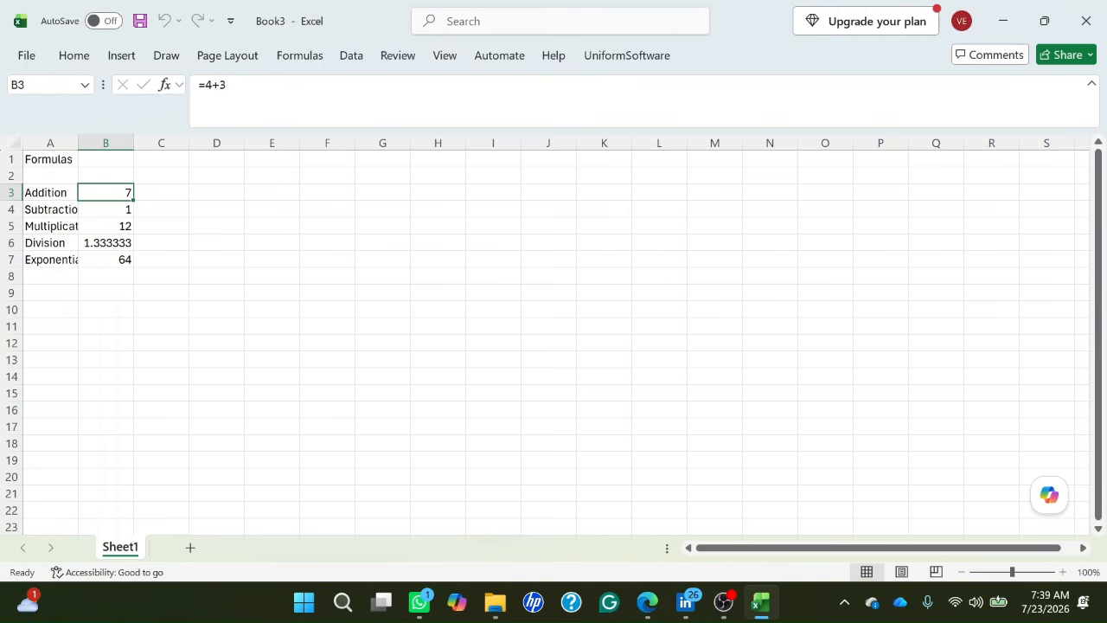
key("Down")
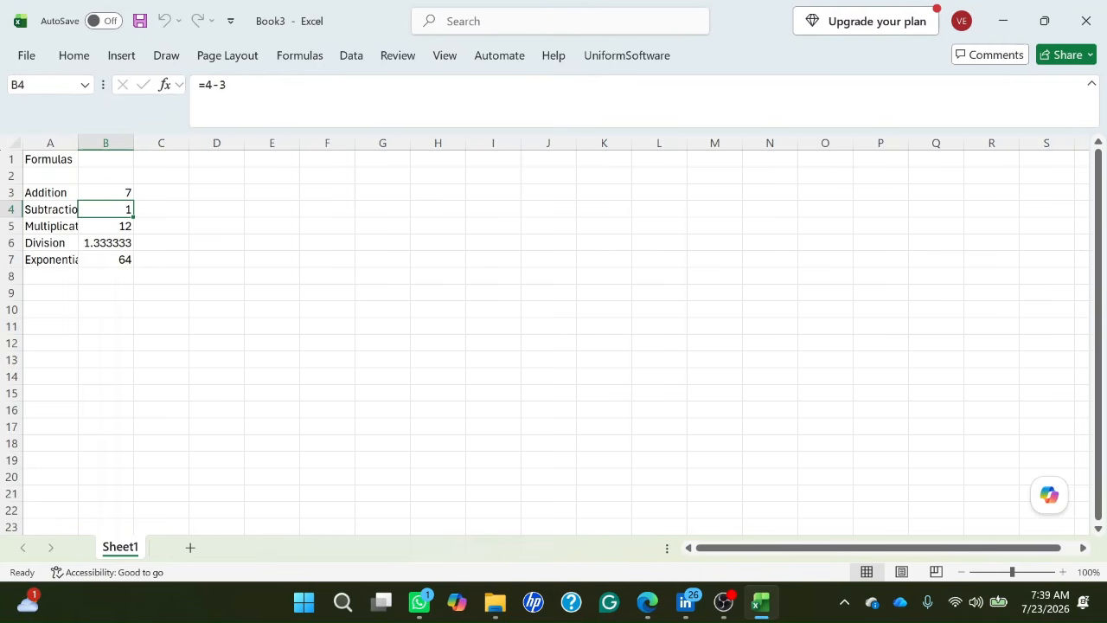
key("Down")
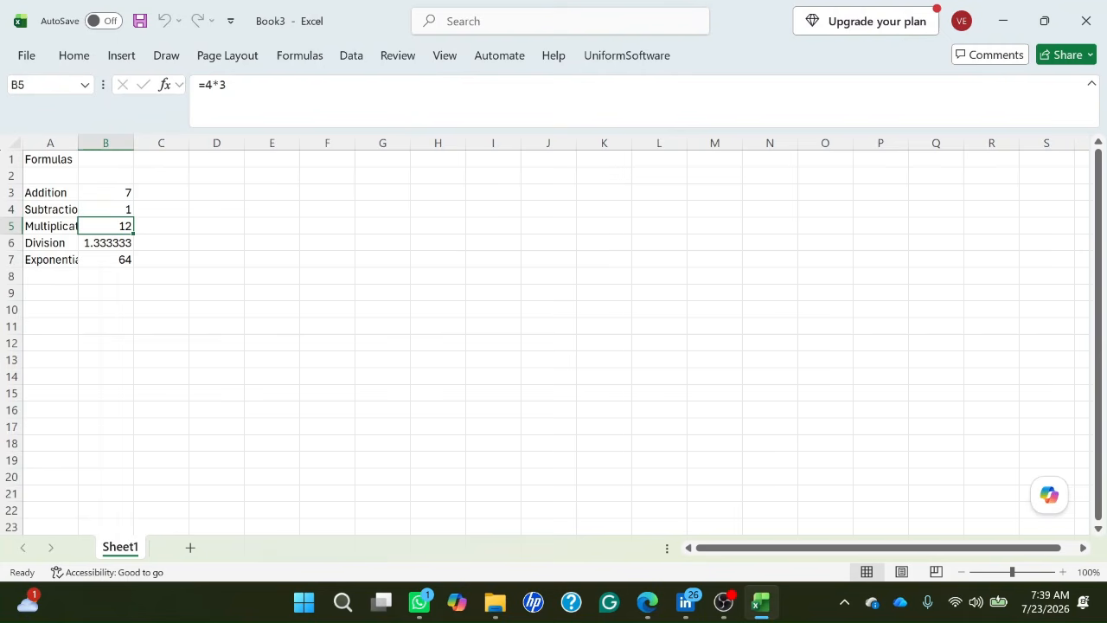
key("Down")
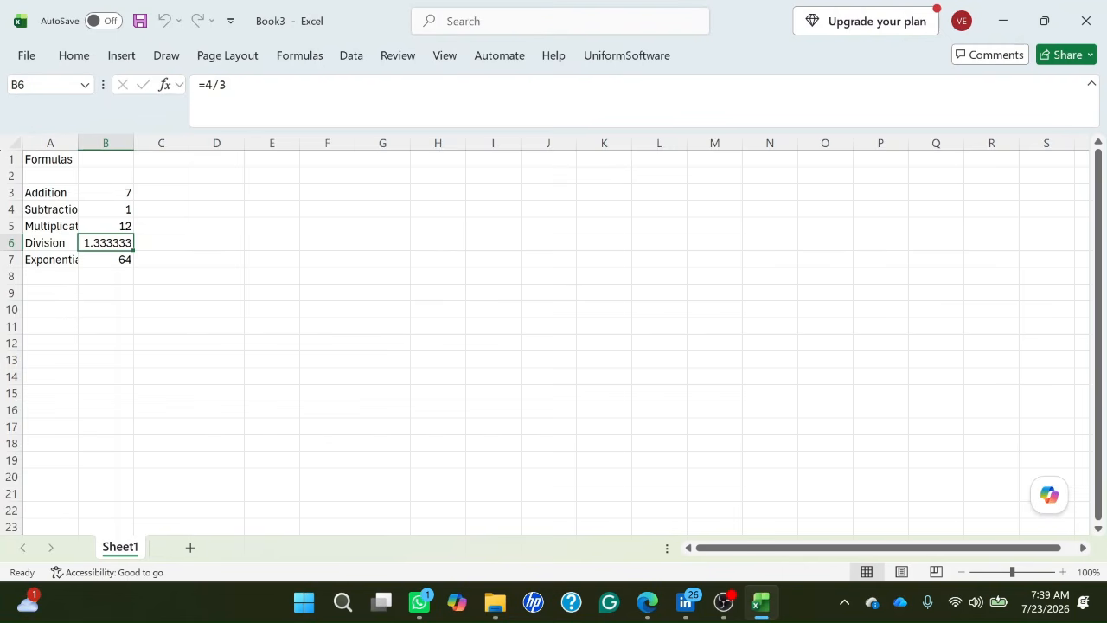
key("Down")
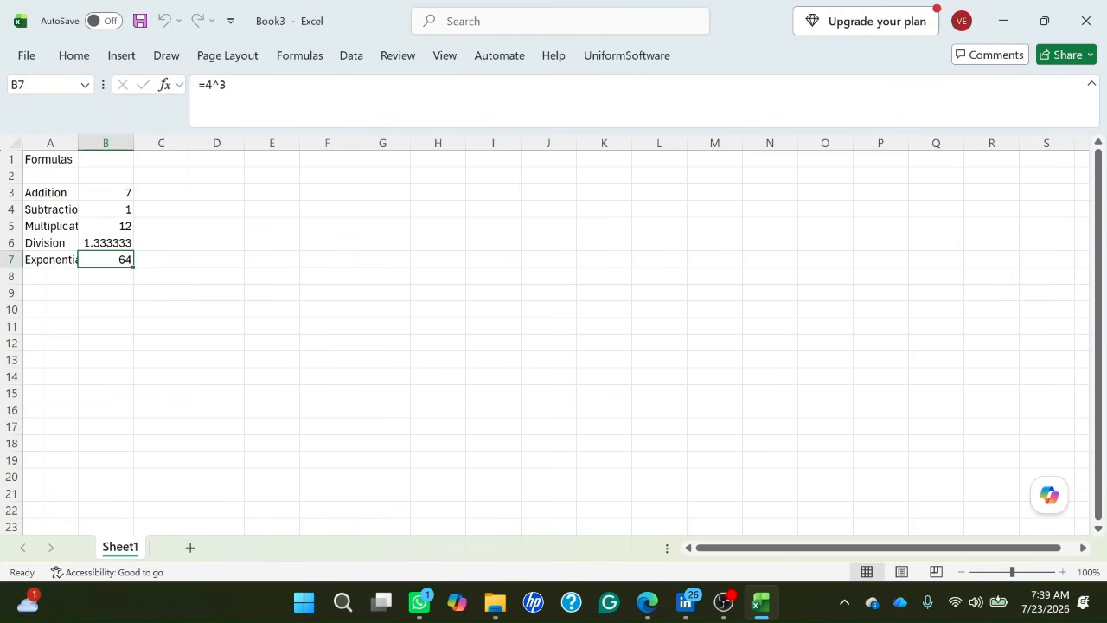
Enter the section heading "References" in cell A10, below the block of arithmetic formulas.
key("Down")
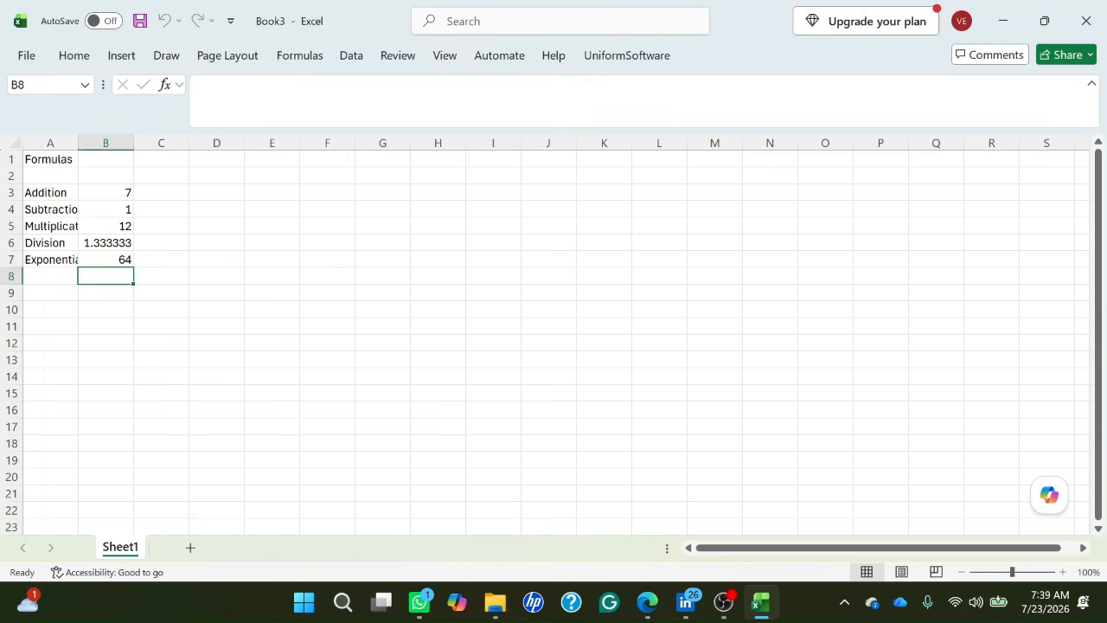
key("Left")
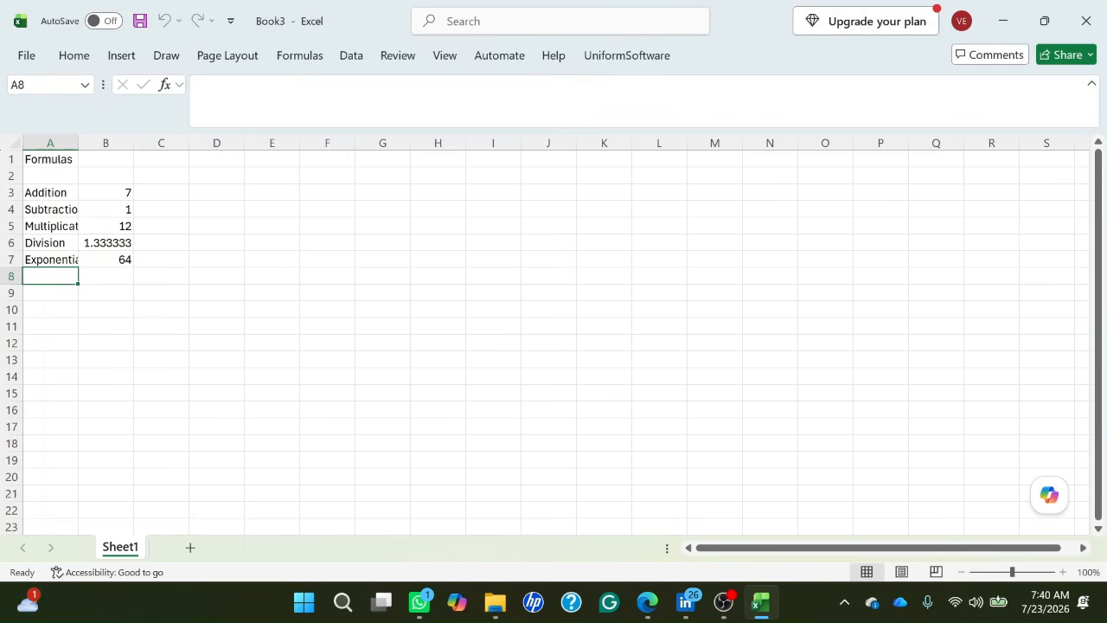
key("Down")
key("Down")
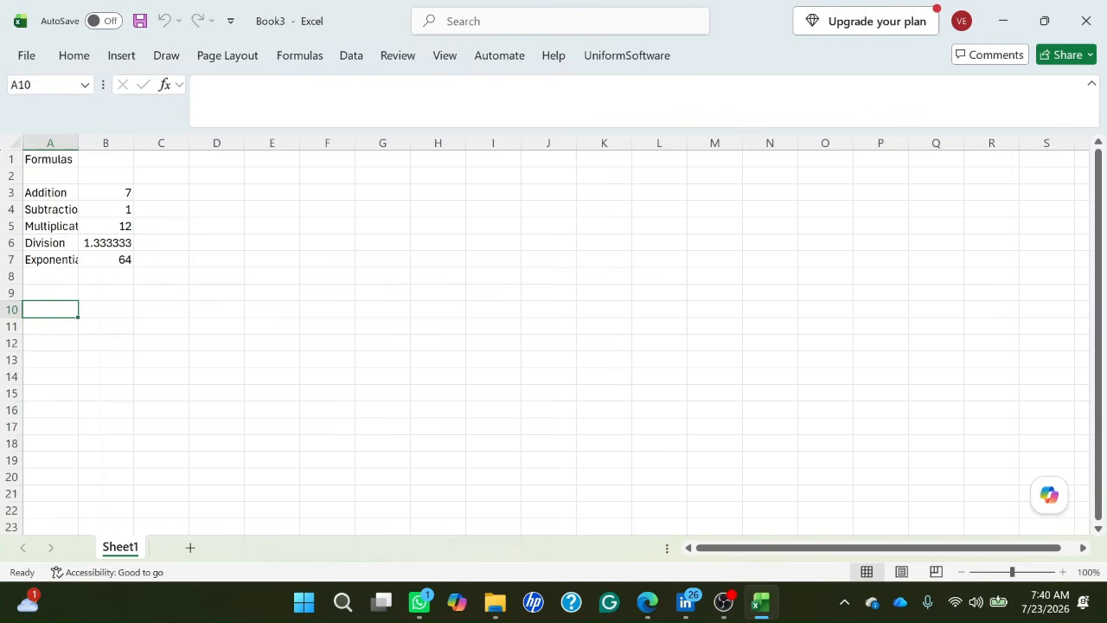
type("Re")
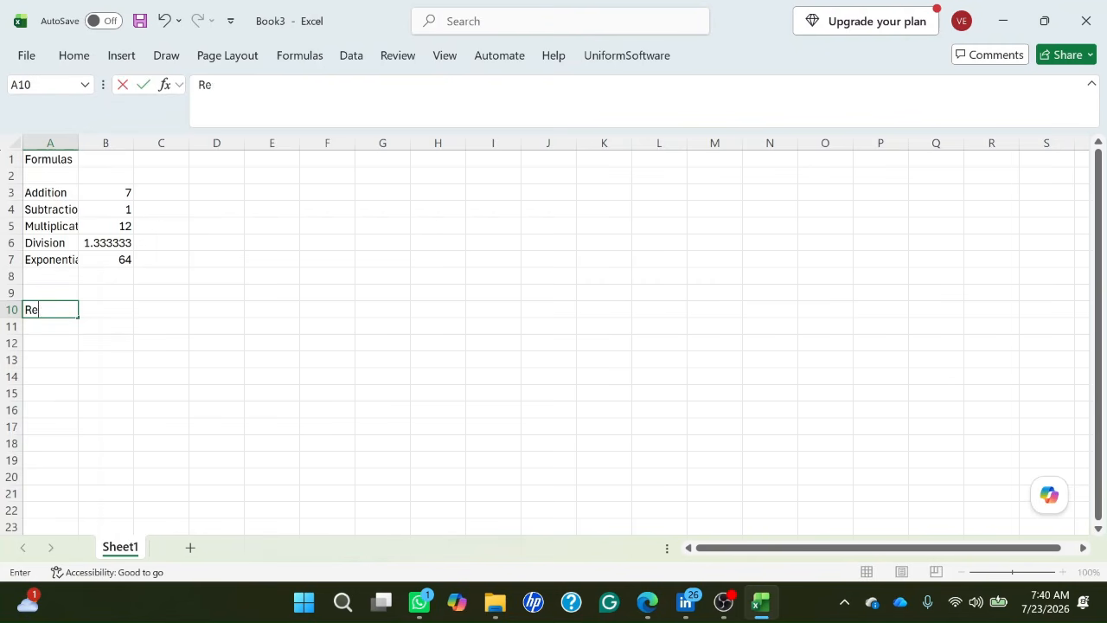
type("ferences")
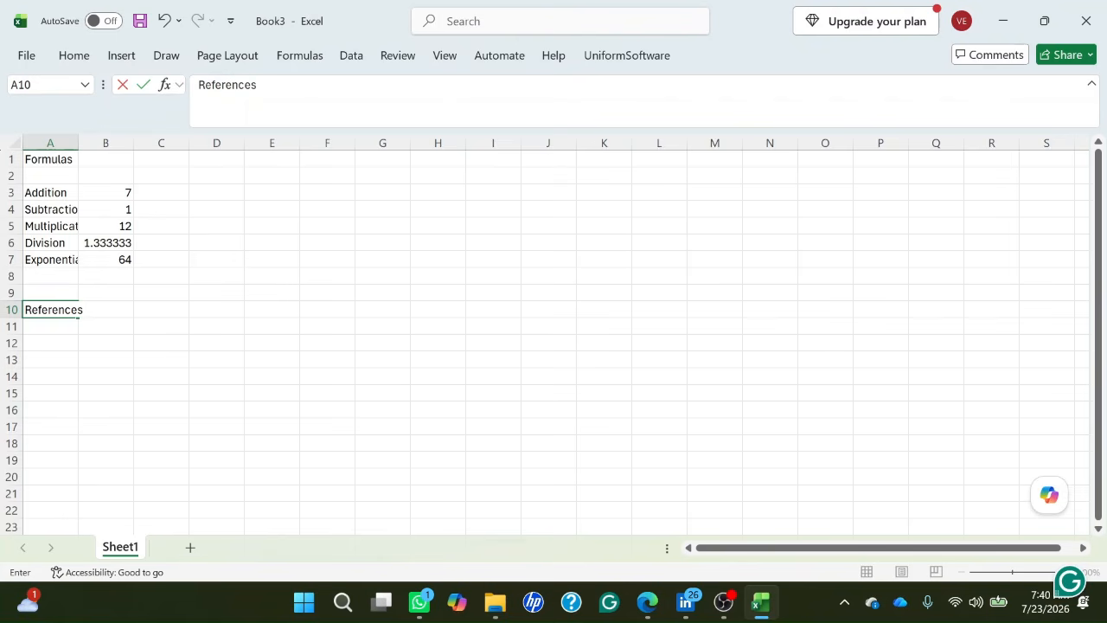
key("Return")
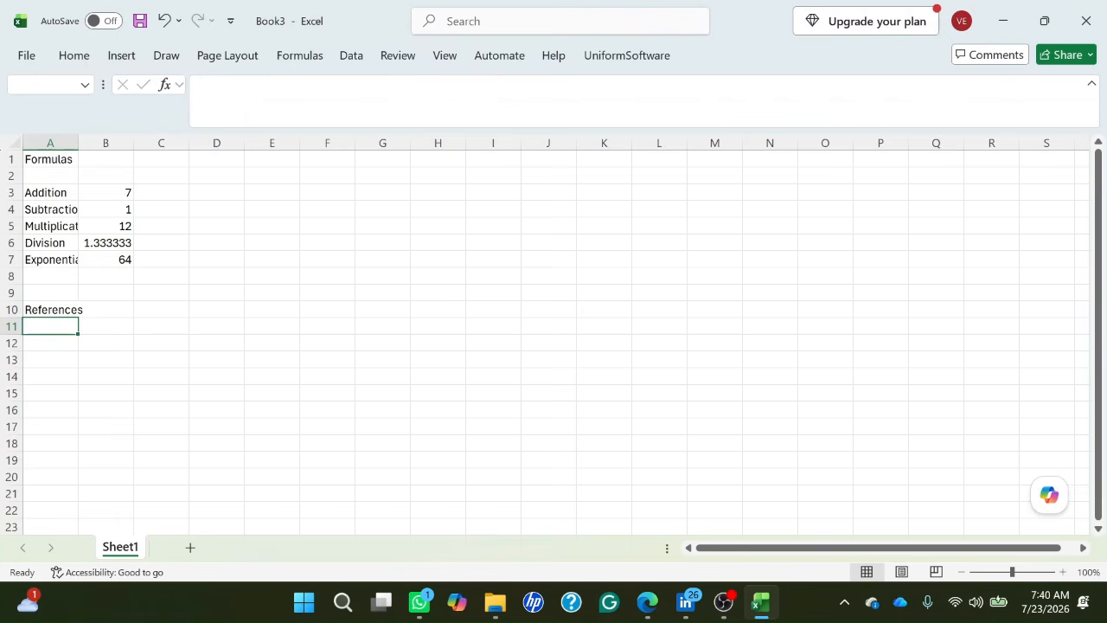
Enter the label "Addition" in cell A11, directly below the References heading.
type("Addi")
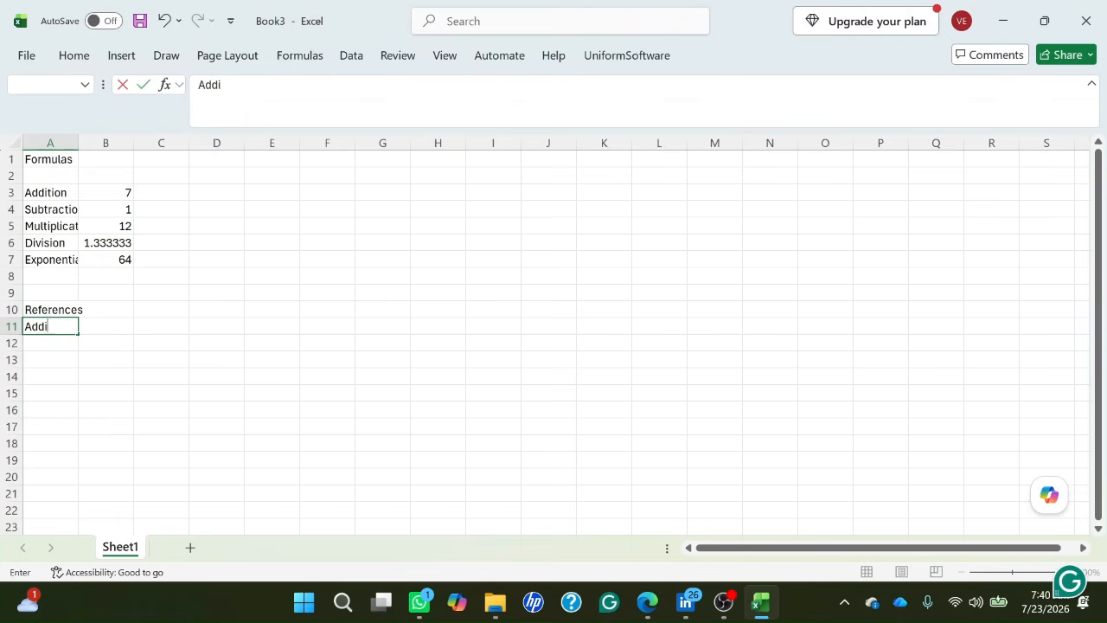
type("tion")
key("Return")
key("Up")
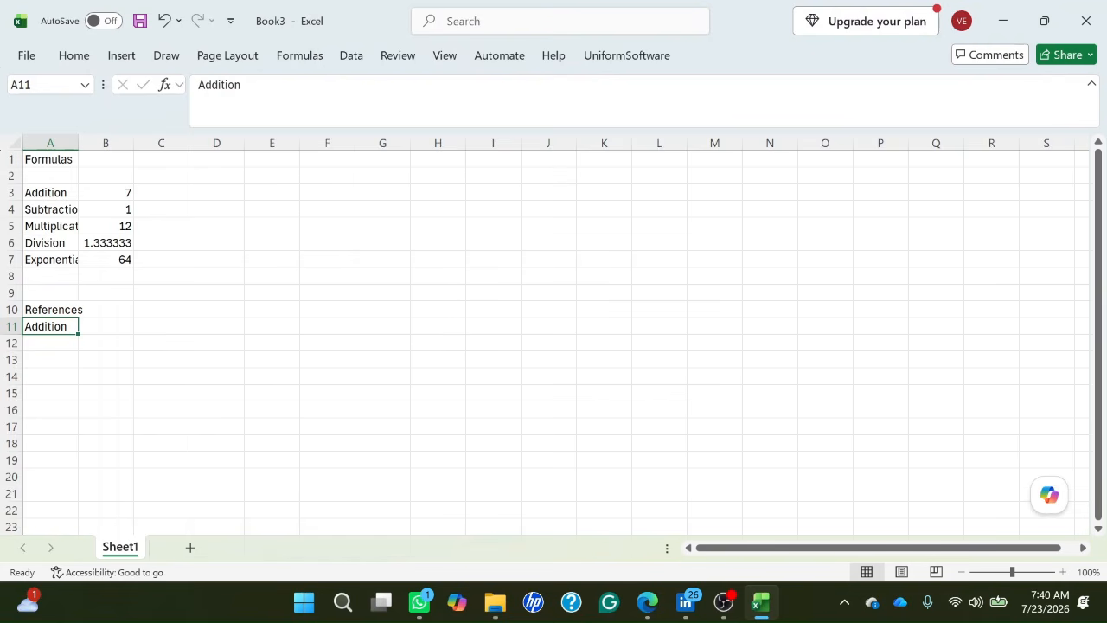
key("Right")
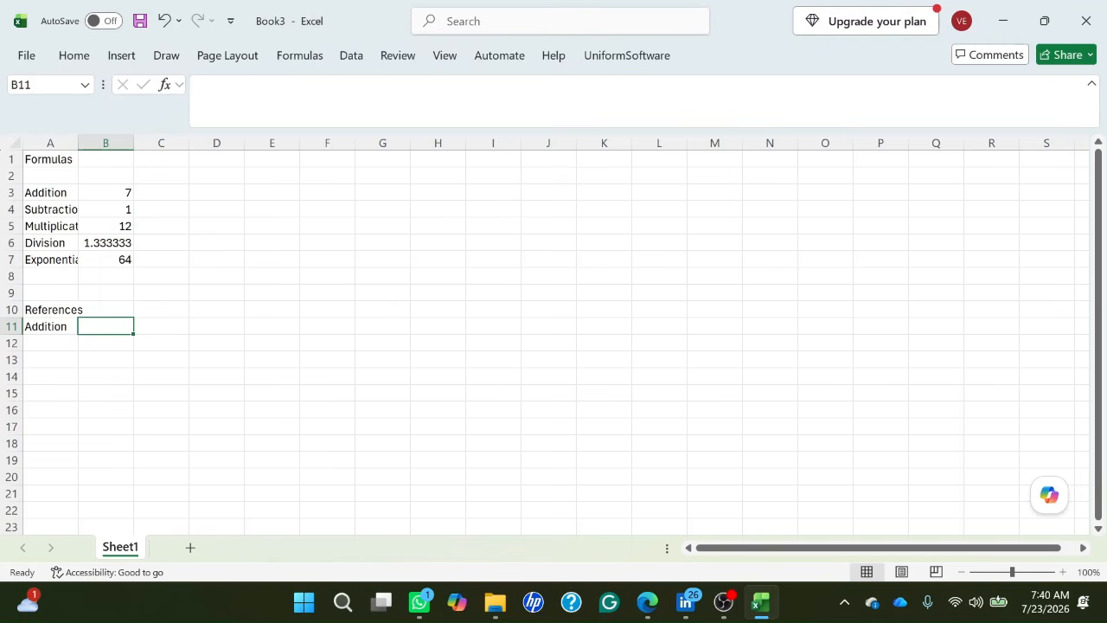
Review the Addition and Subtraction formulas in cells B3 and B4, then return to cell B11 beside the new Addition label.
key("Up")
key("Up")
key("Up")
key("Up")
key("Up")
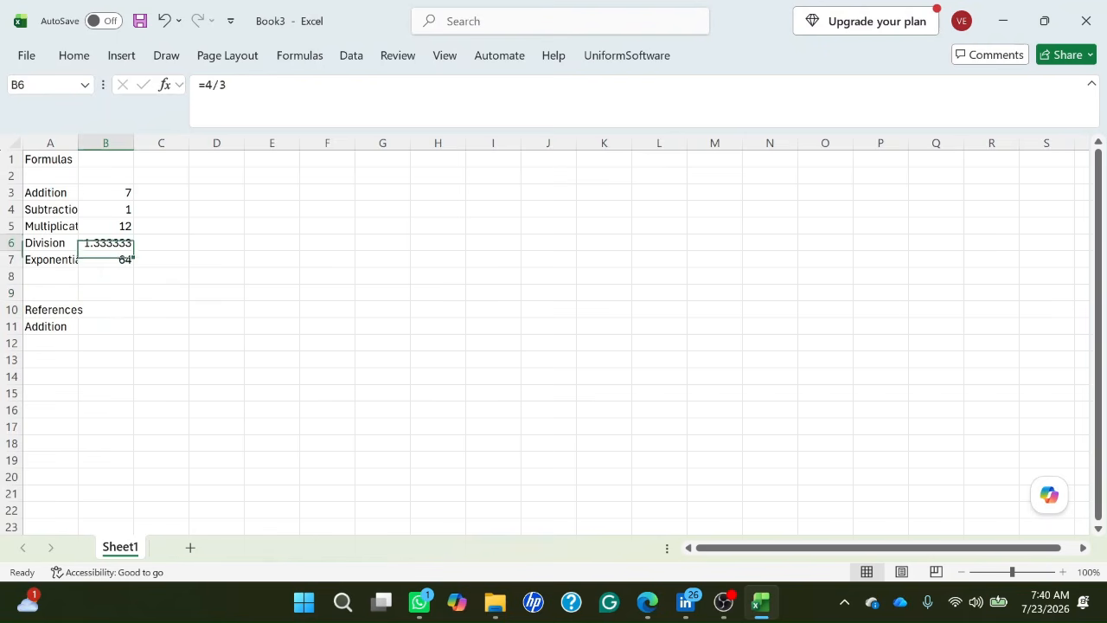
key("Up")
key("Up")
key("Up")
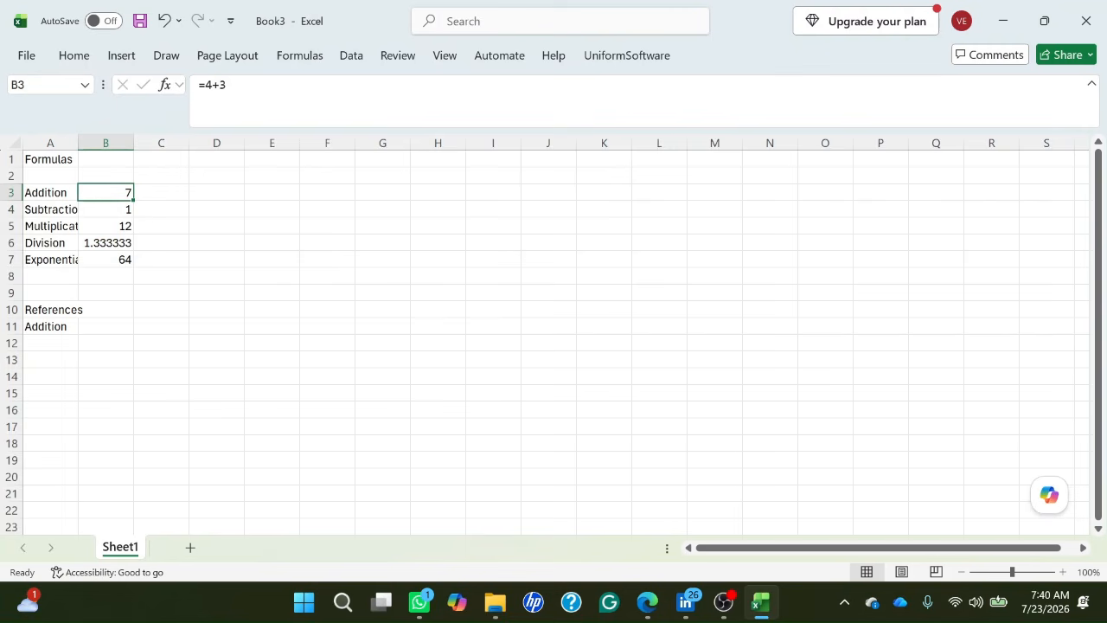
key("Down")
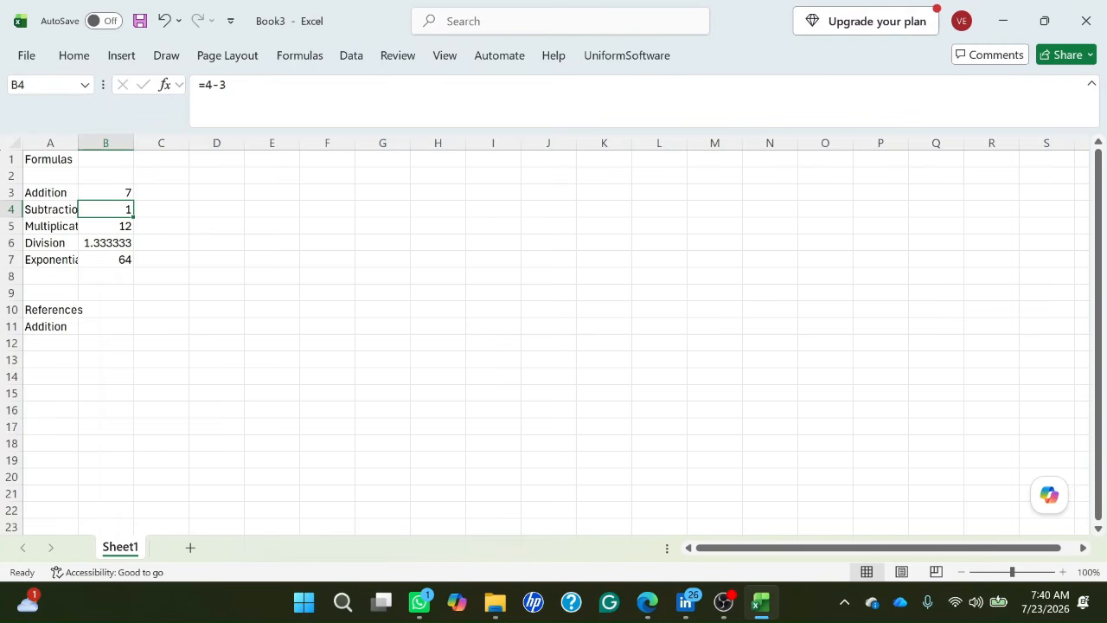
key("Down")
key("Down")
key("Down")
key("Down")
key("Down")
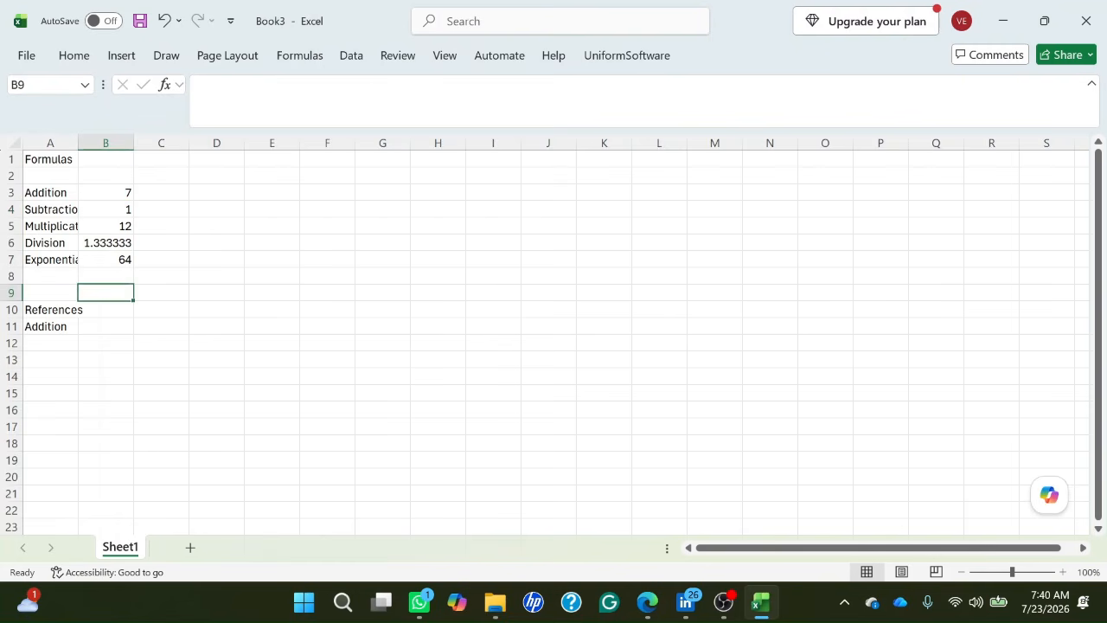
key("Down")
key("Down")
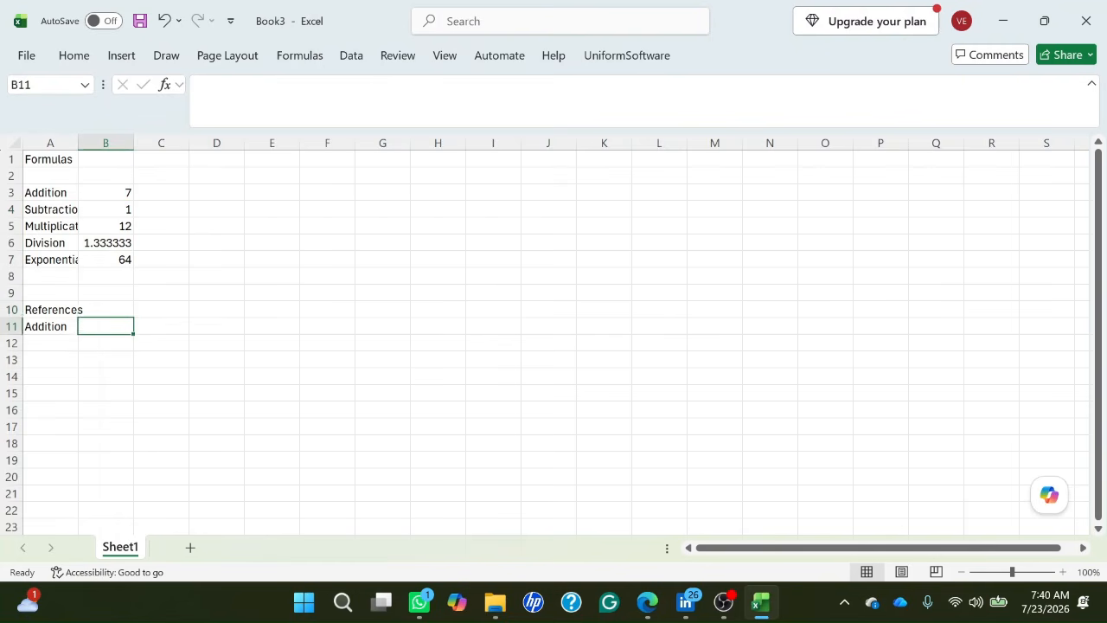
key("Left")
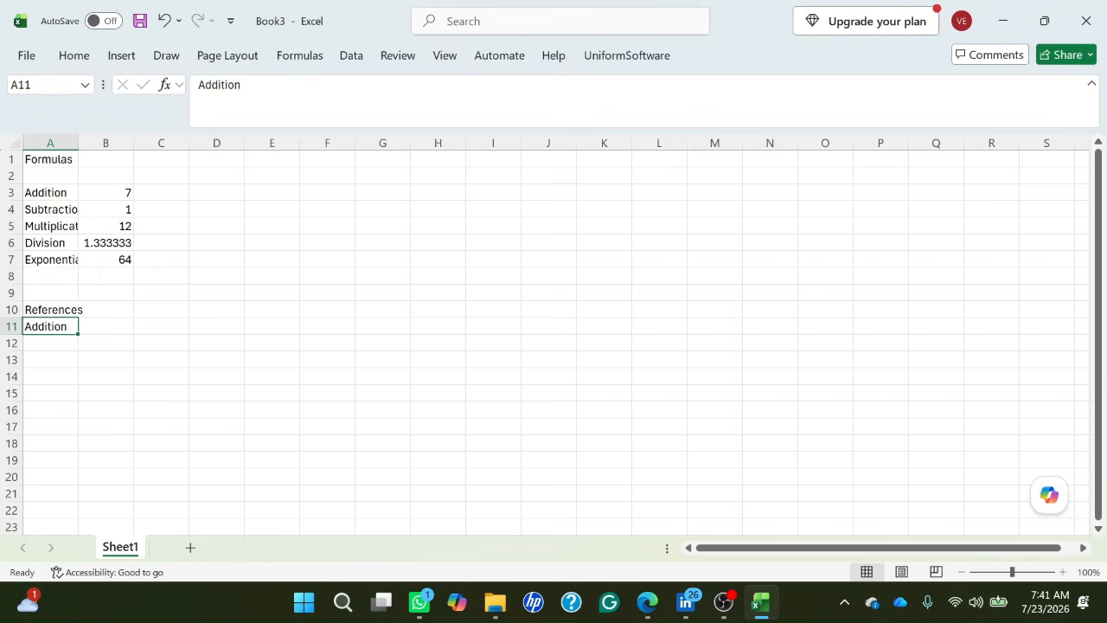
key("Right")
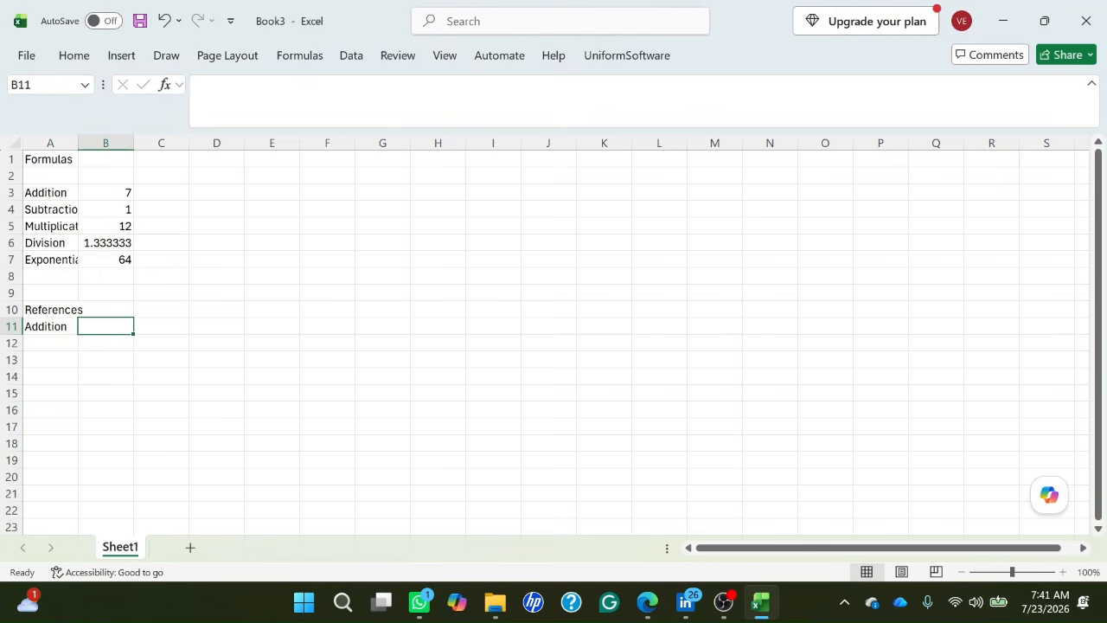
Enter the formula =B3+B4 in cell B11 beside the Addition label and check the stored formula.
type("=b")
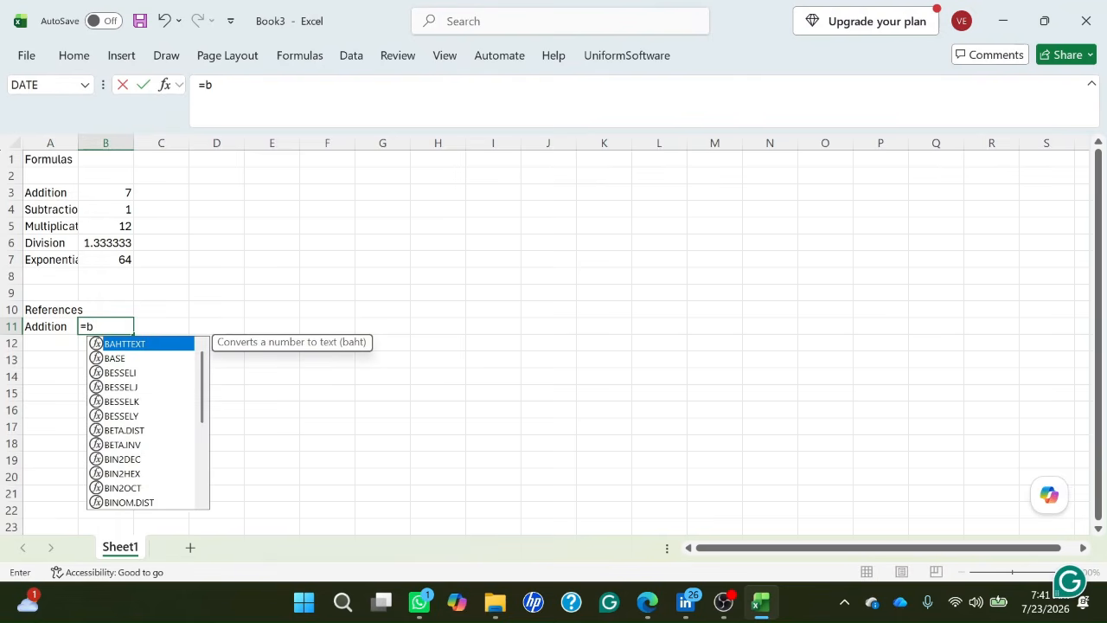
type("3+b")
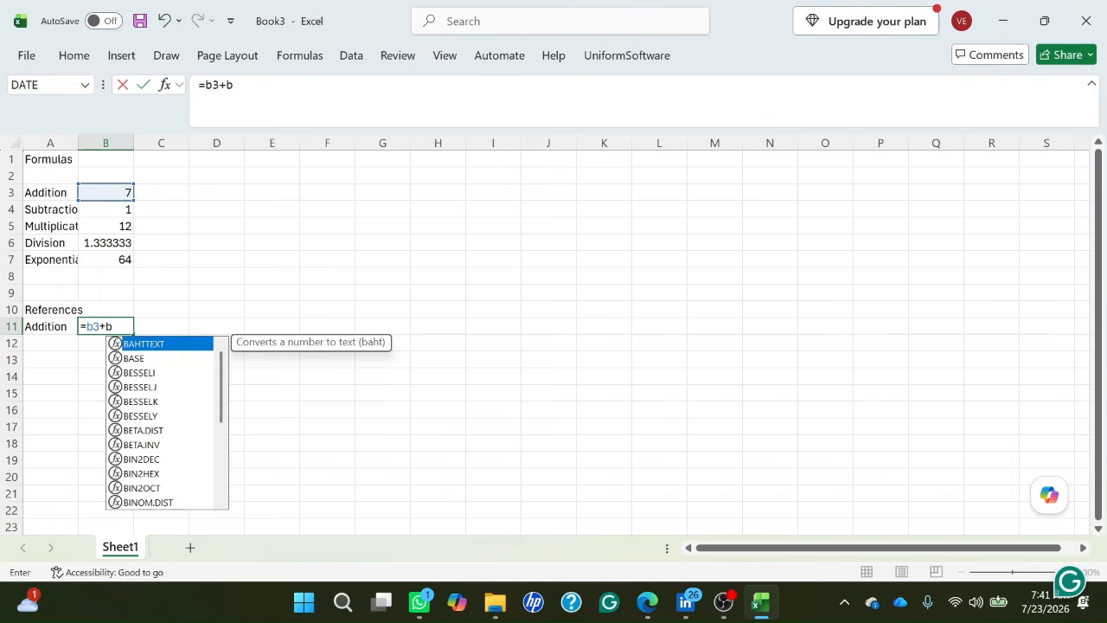
type("4")
key("Return")
key("Up")
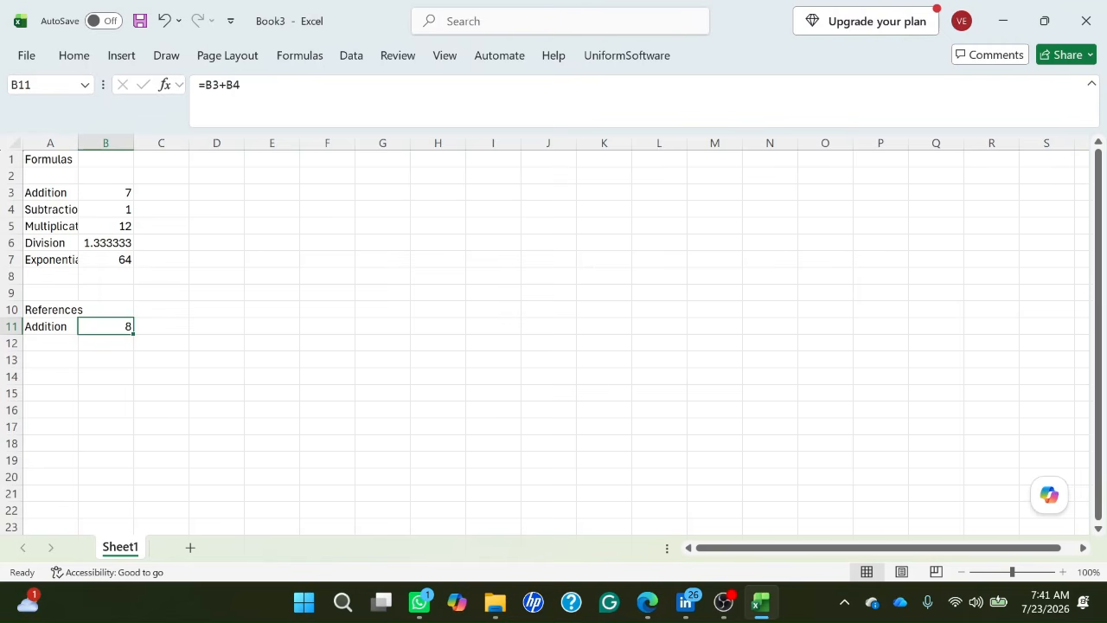
Enter the label "Subtraction" in cell A12, below the Addition label of the References section.
key("Down")
key("Up")
key("Down")
key("Left")
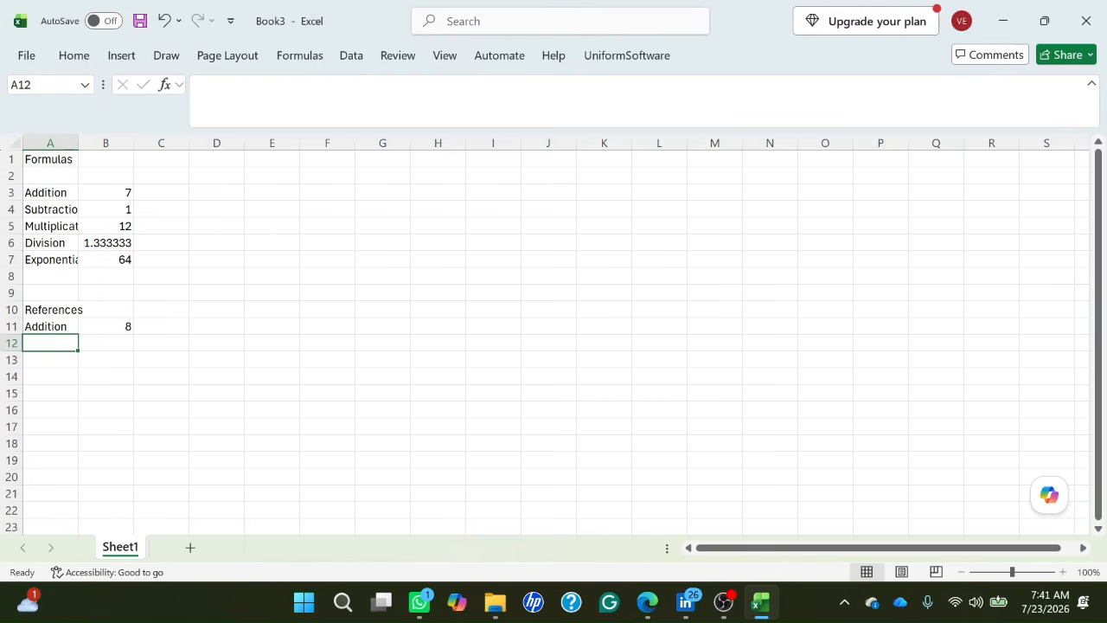
key("Up")
key("Down")
type("Su")
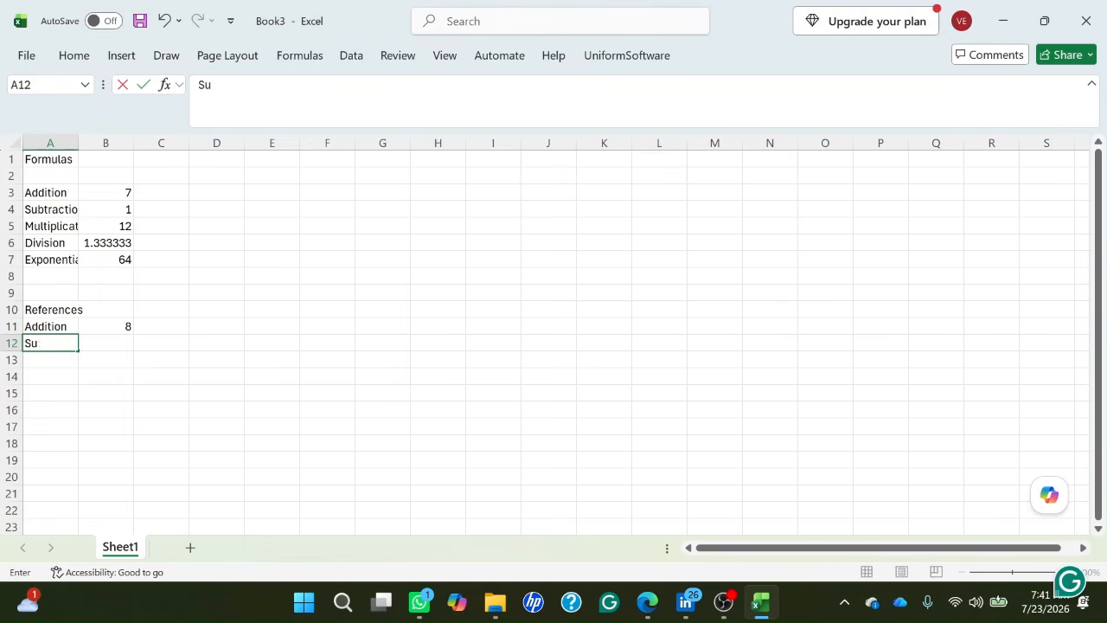
type("btraction")
key("Tab")
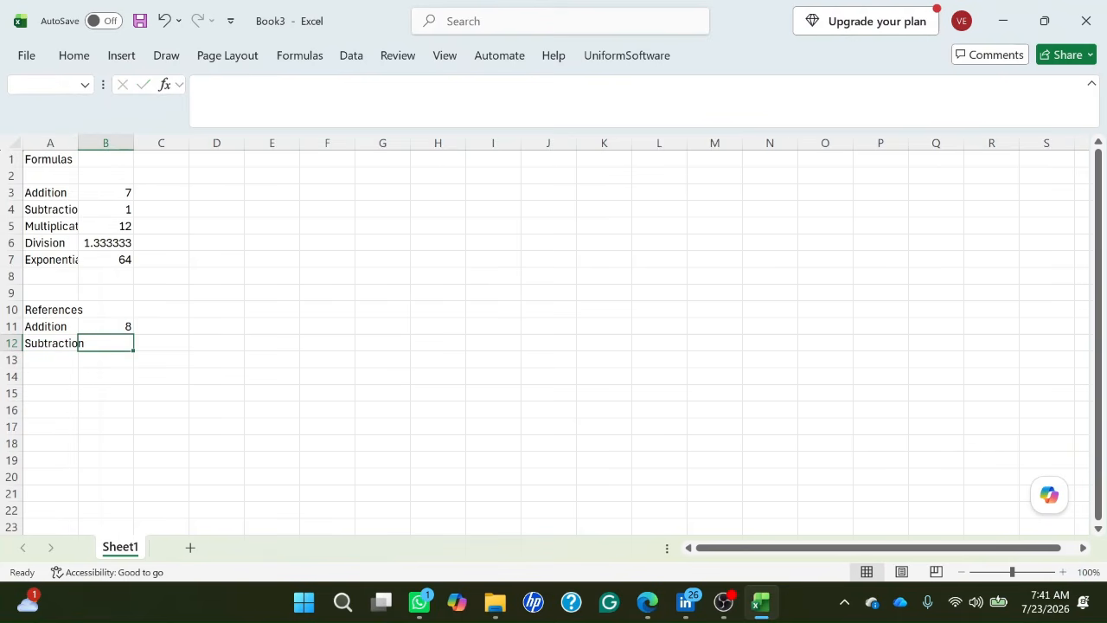
Try entering b3-b4 without an equals sign in cell B12 and compare it with the formula in B11.
type("b3")
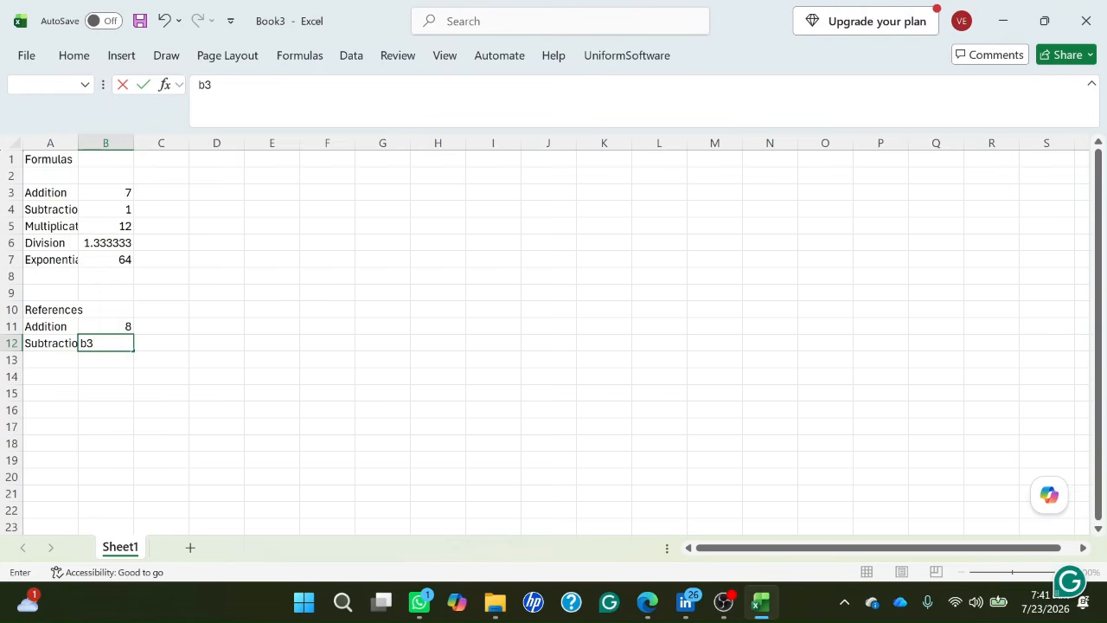
type("-b4")
key("Return")
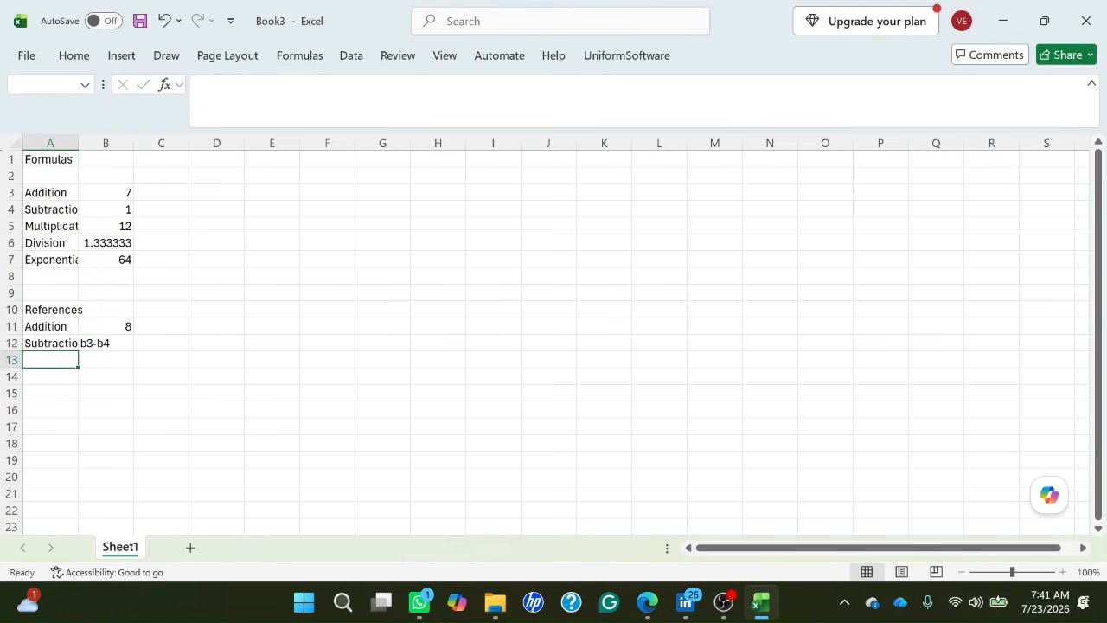
key("Up")
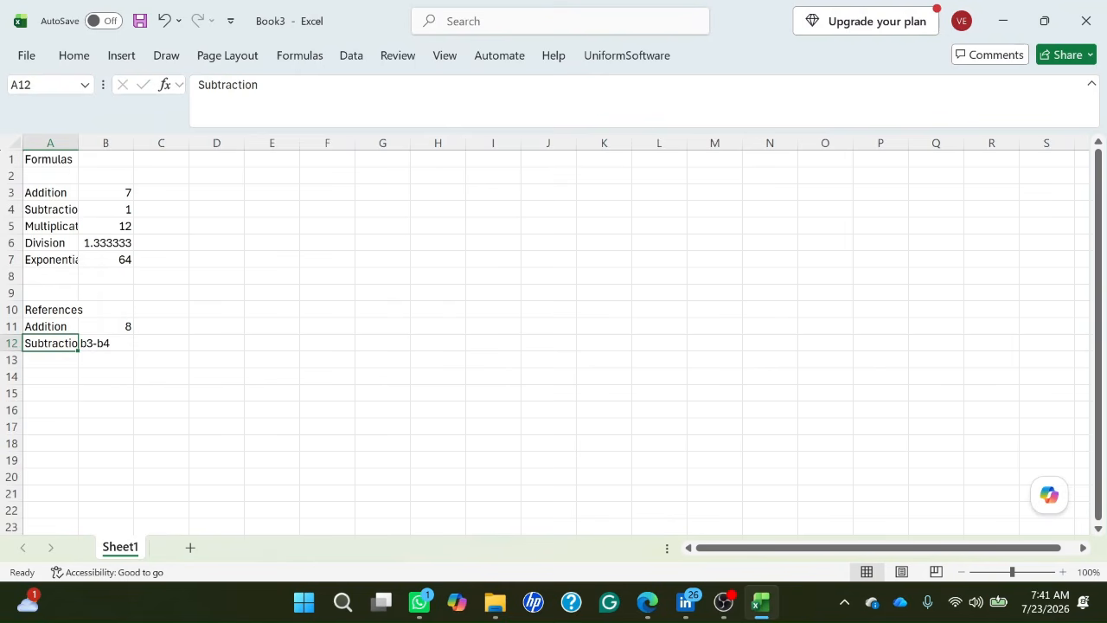
key("Right")
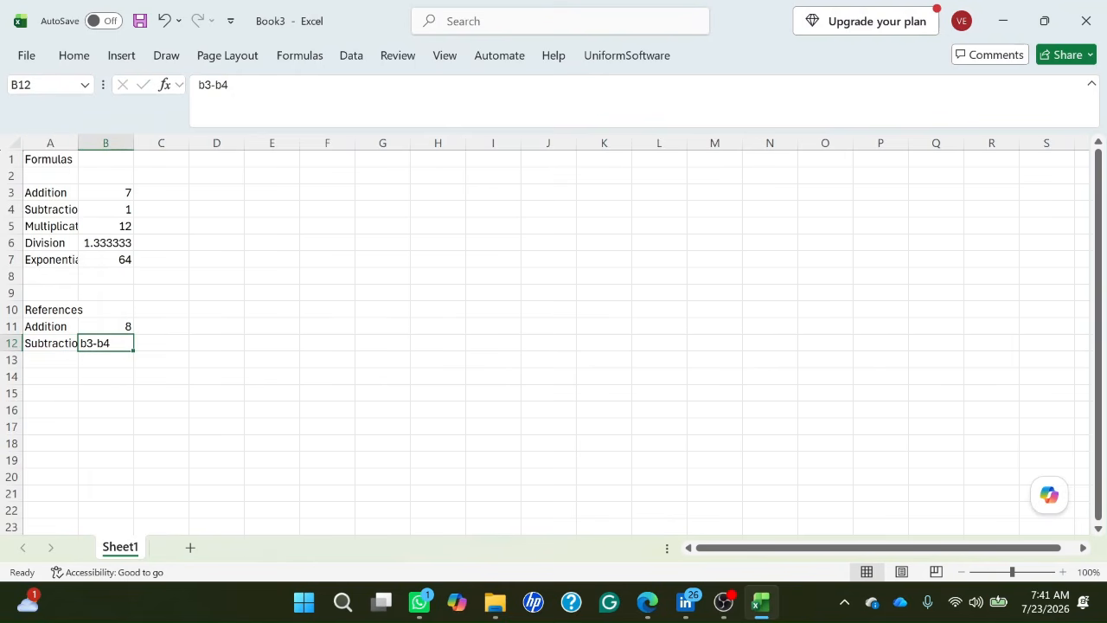
key("Up")
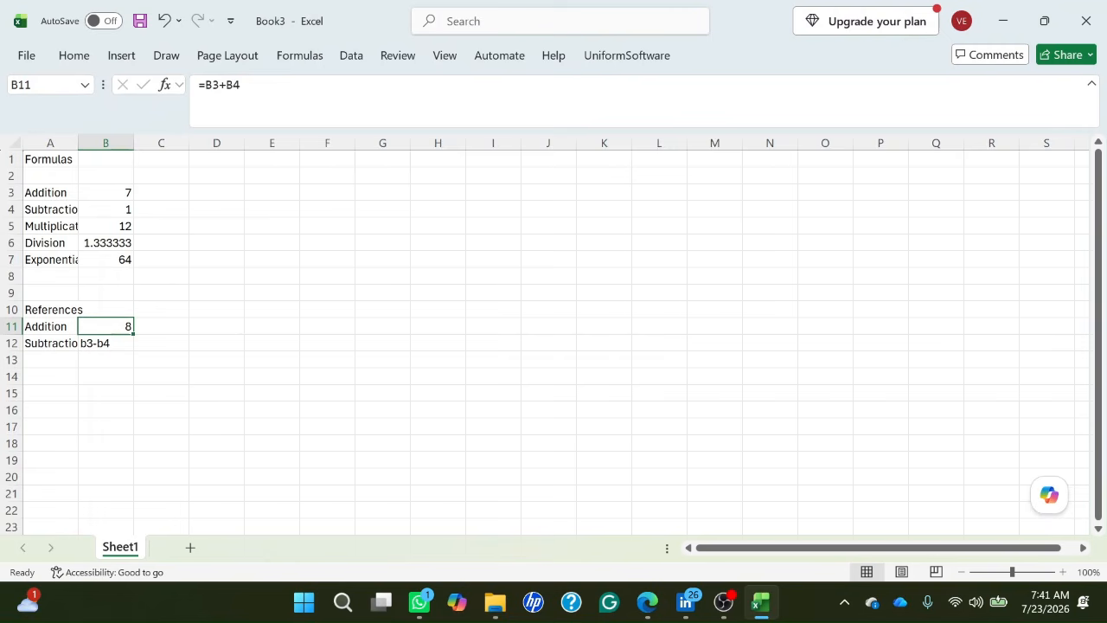
key("Down")
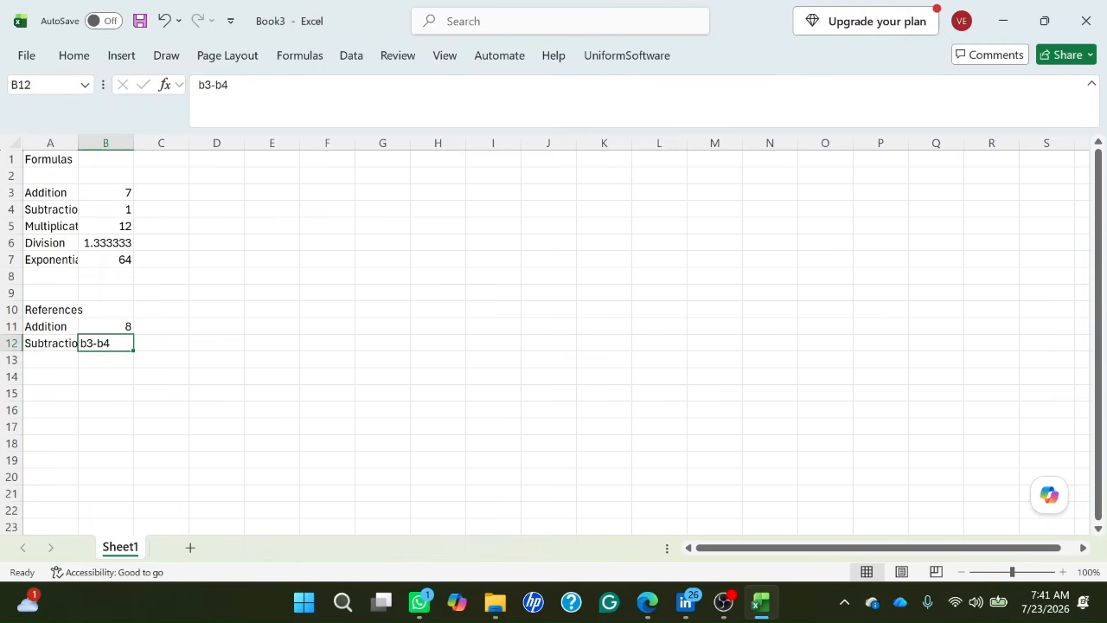
key("Left")
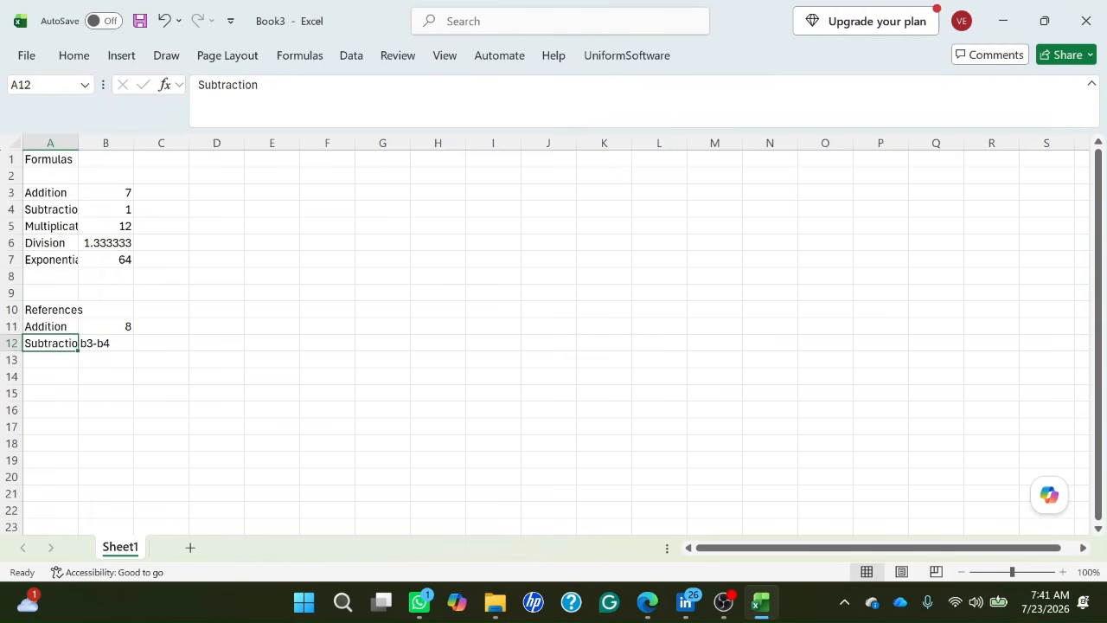
key("Right")
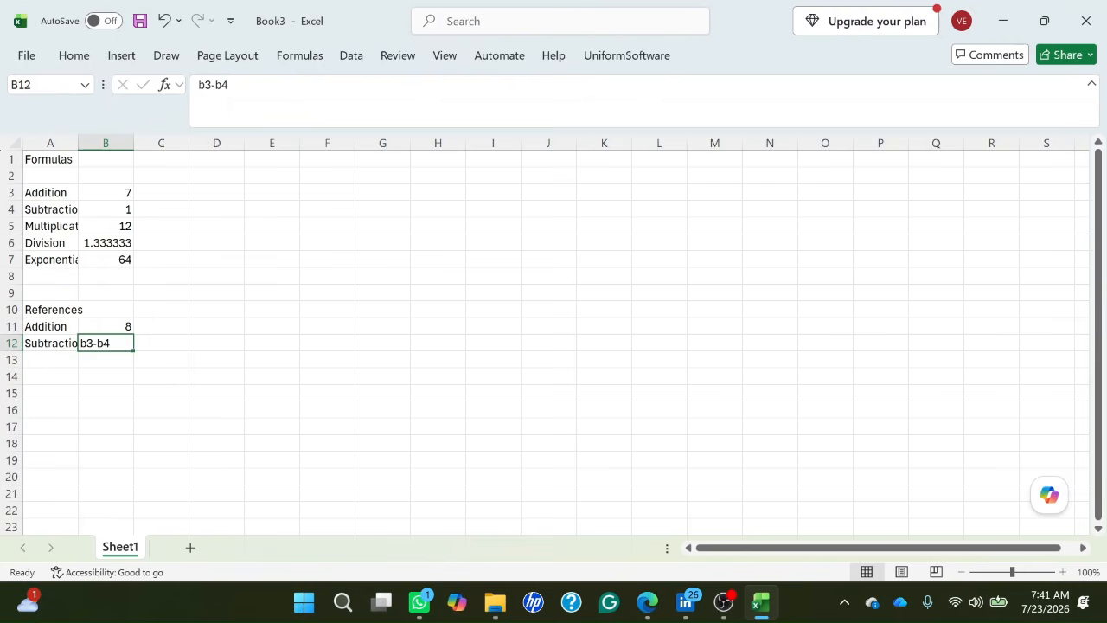
Replace the content of cell B12 with the formula =B3-B4 and check the stored formula.
key("BackSpace")
type("=b")
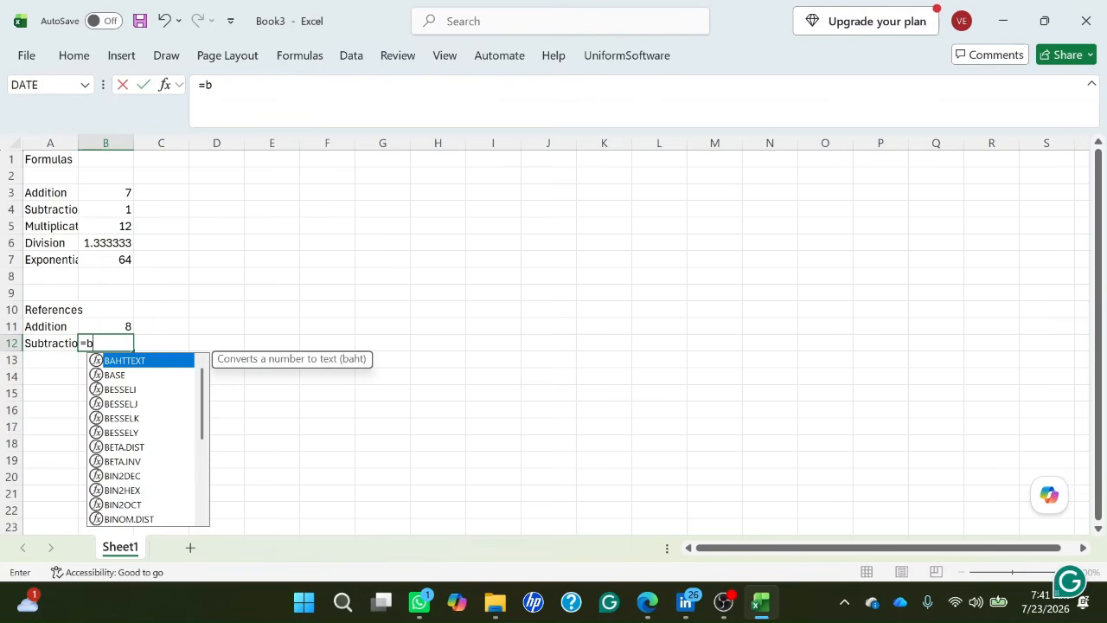
type("3")
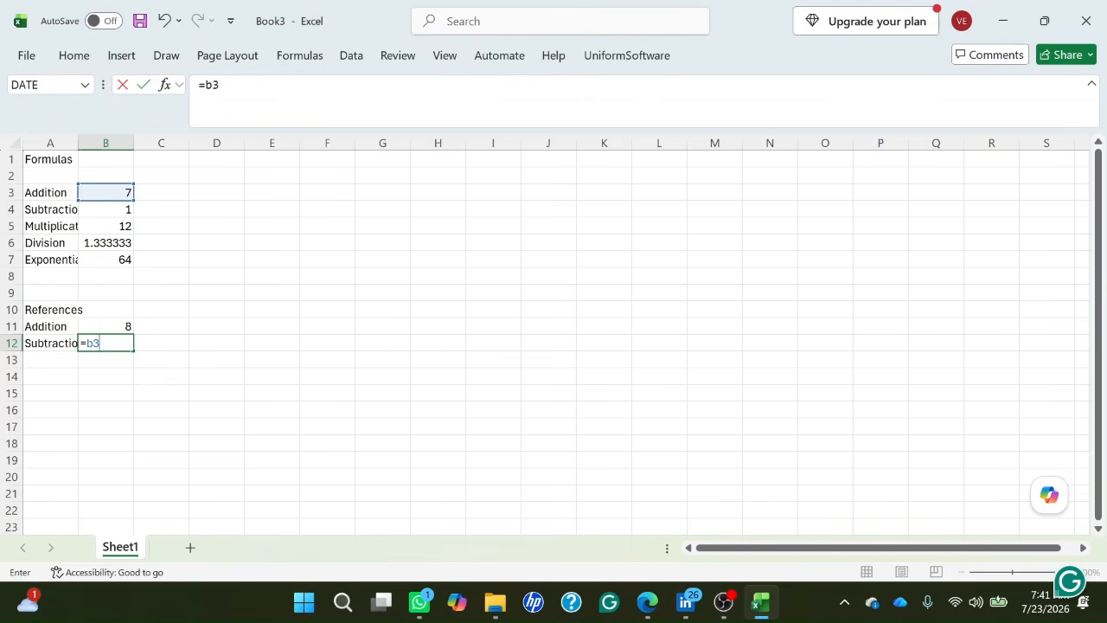
type("-b")
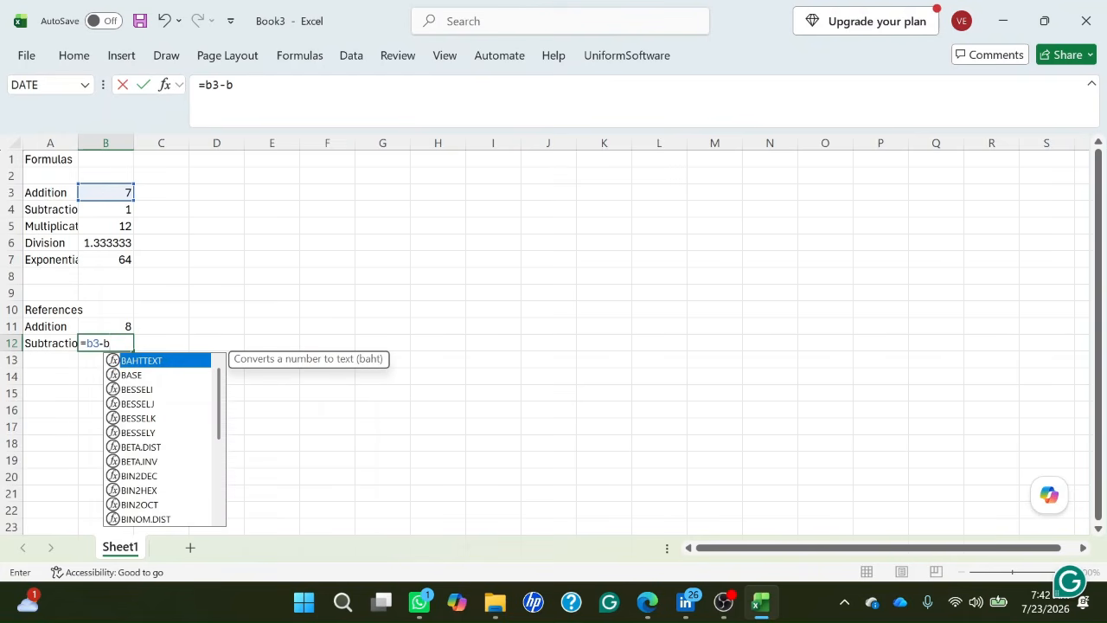
type("4")
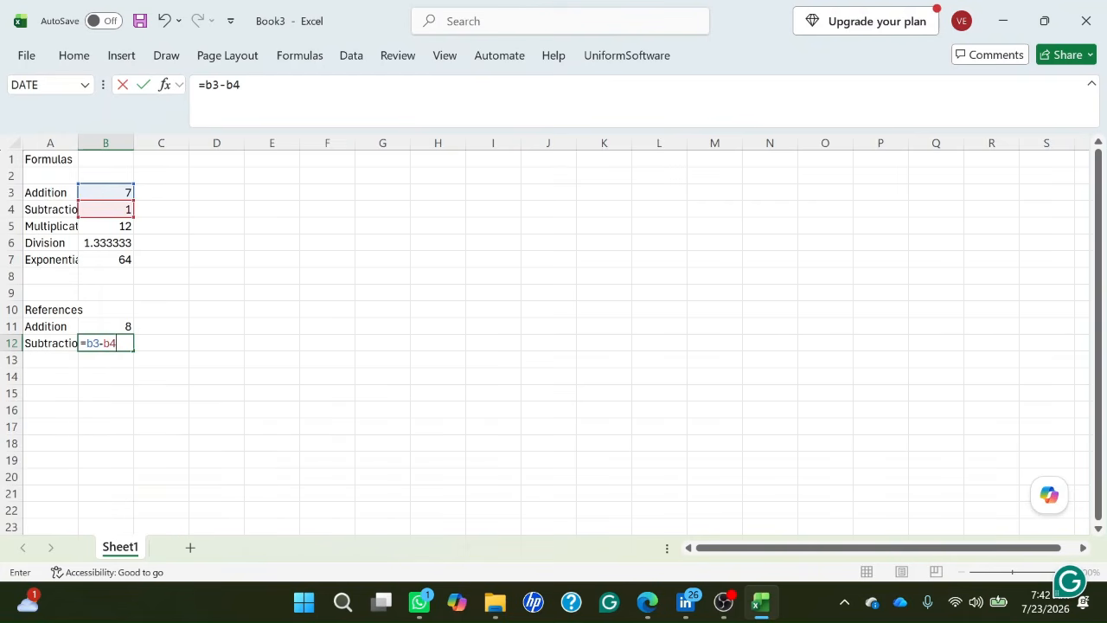
key("Return")
key("Up")
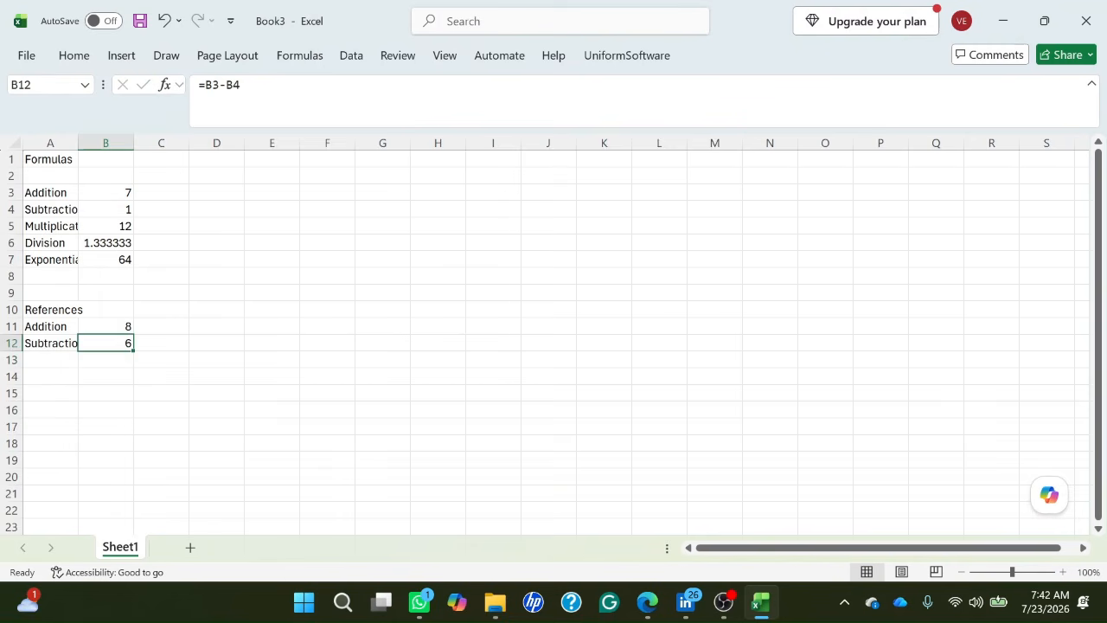
key("Down")
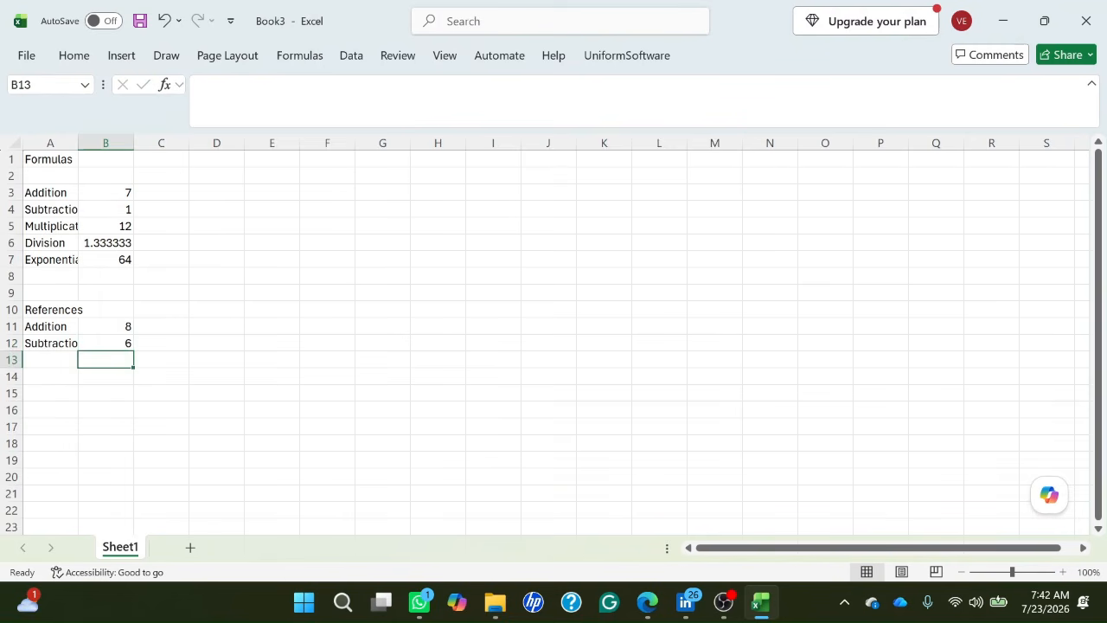
key("Up")
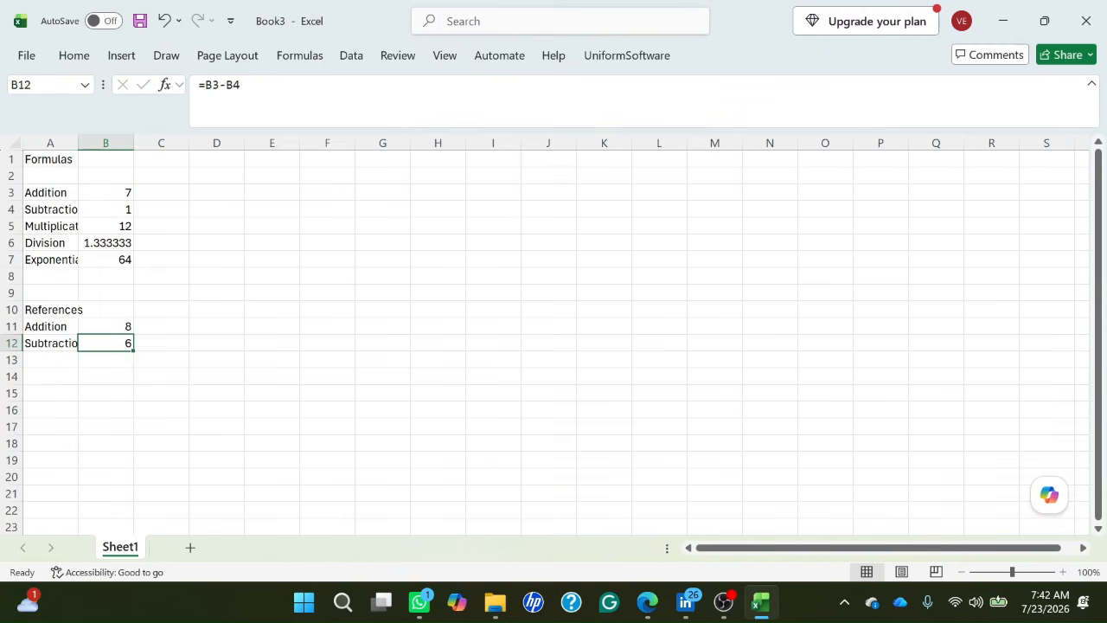
Enter the label "Multiplication" in cell A13, below the Subtraction label of the References section.
key("Left")
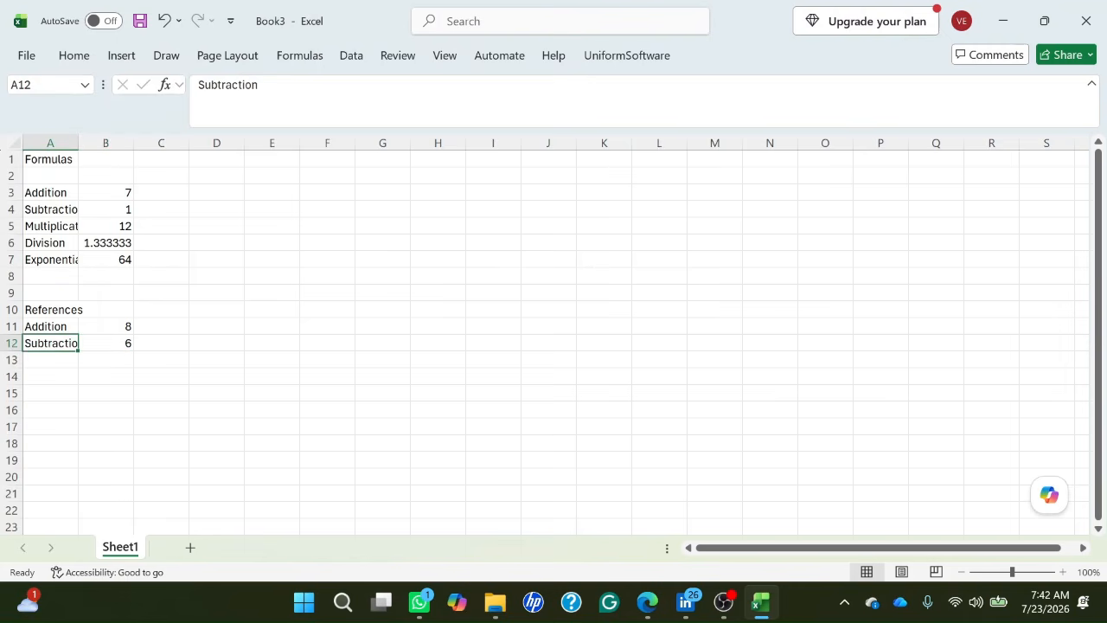
key("Down")
type("M")
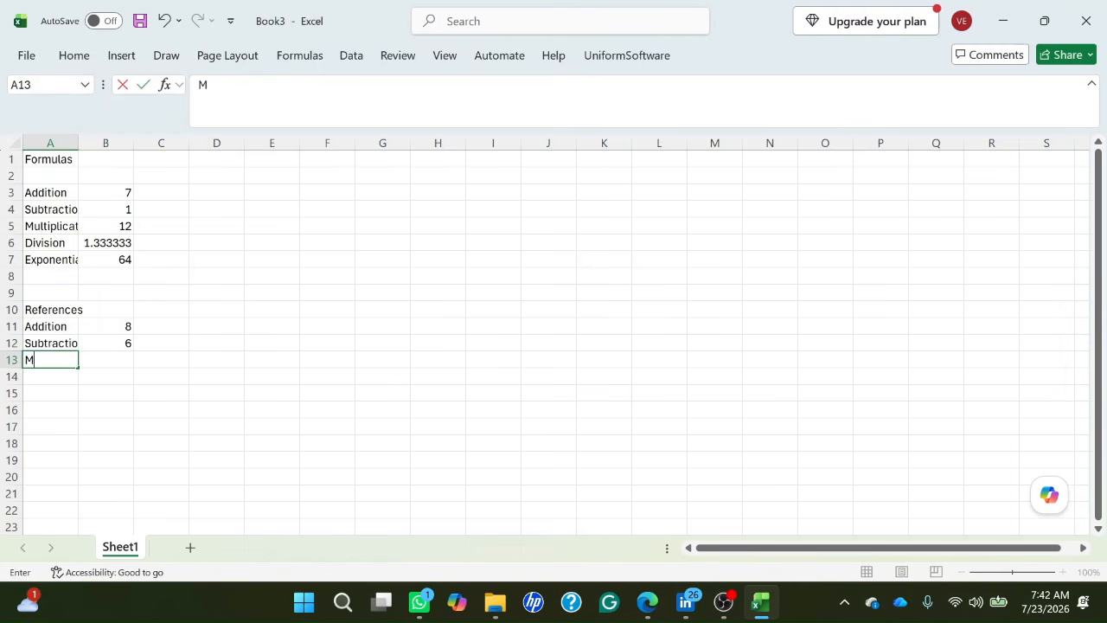
type("ultiplication")
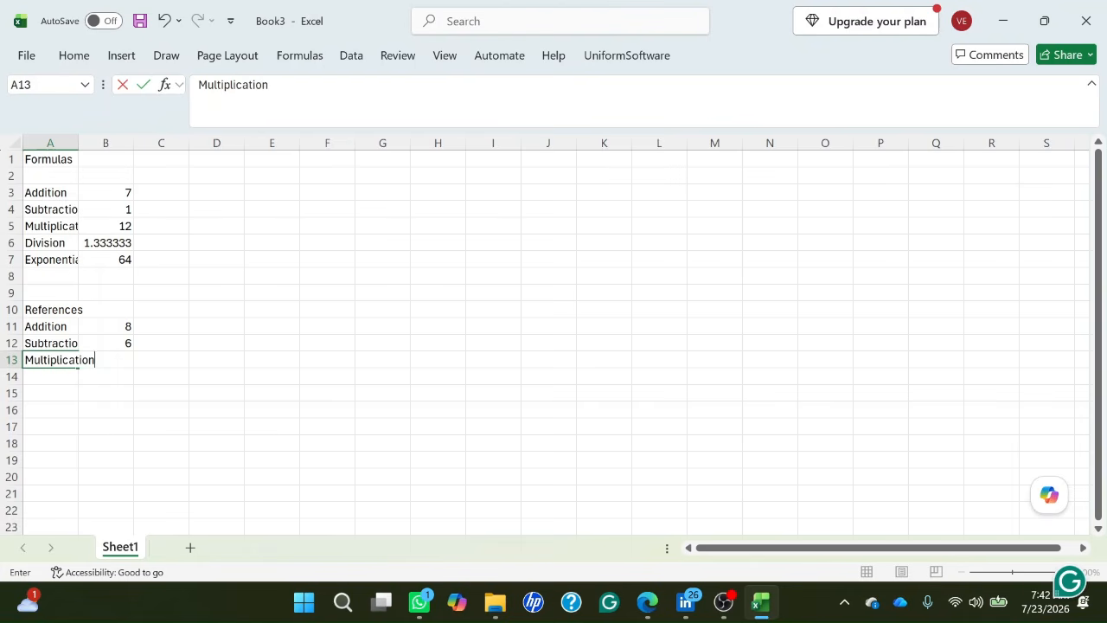
key("Tab")
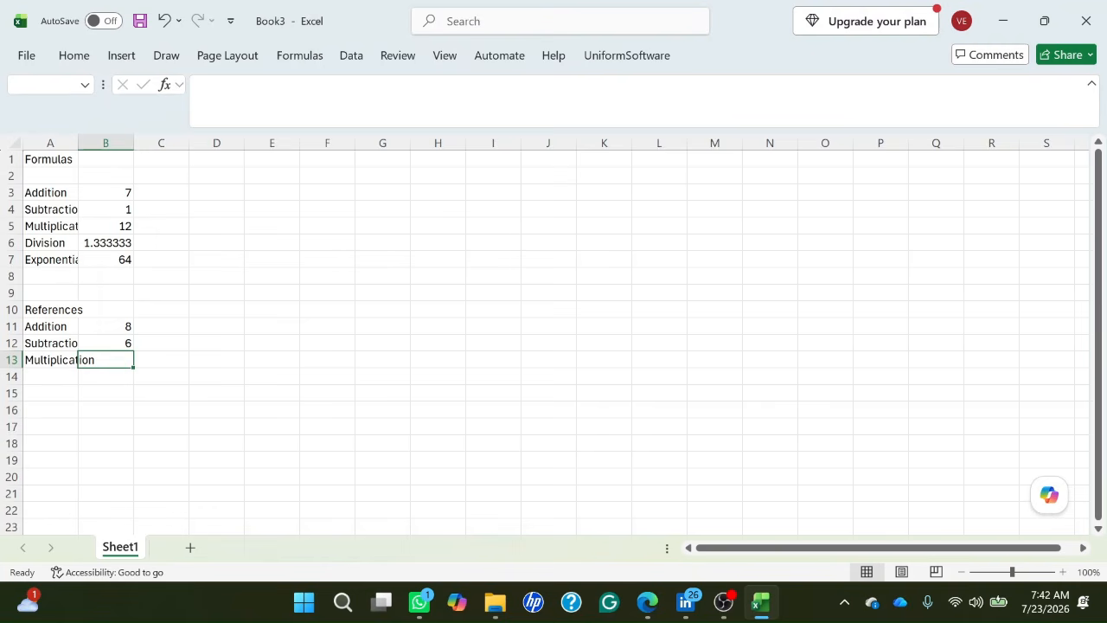
Enter the formula =B3*B4 in cell B13, beside the Multiplication label, and check the stored formula.
type("=b")
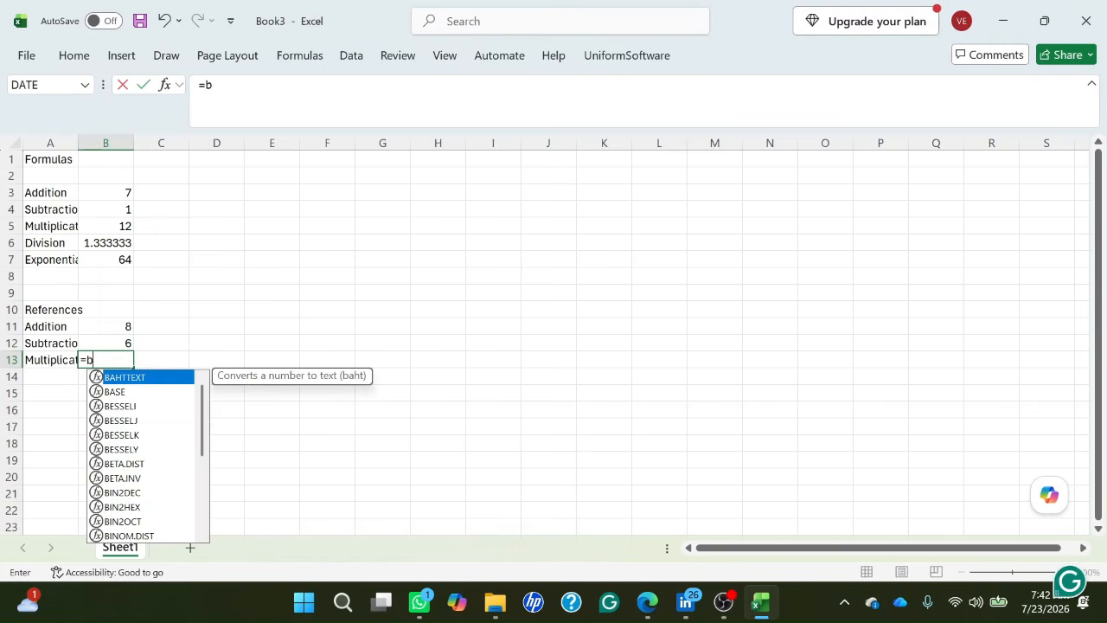
type("3")
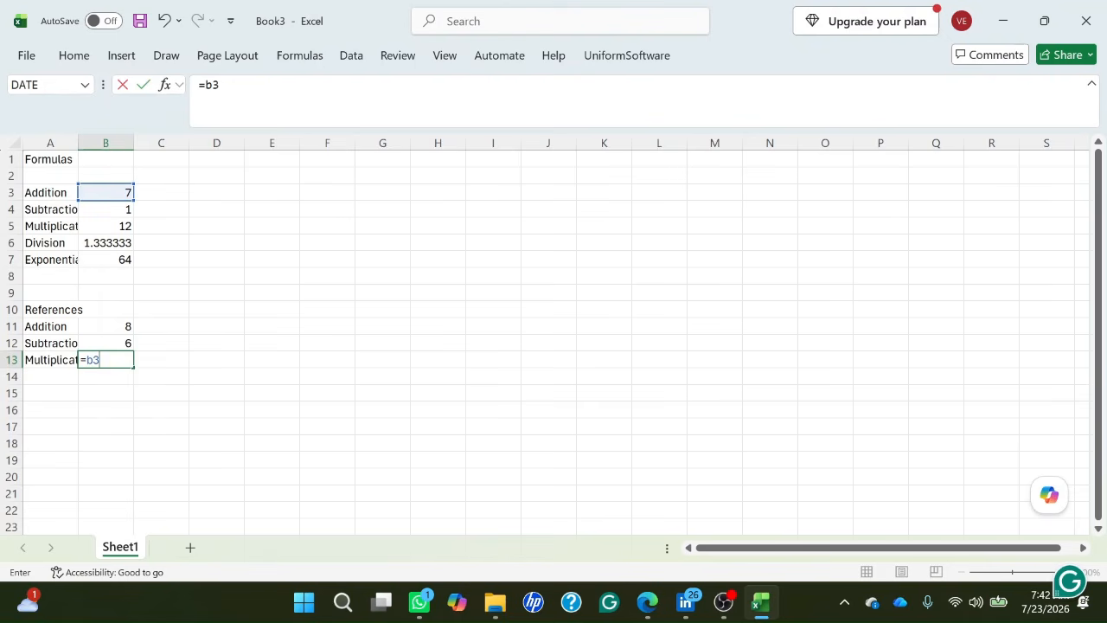
type("*b4")
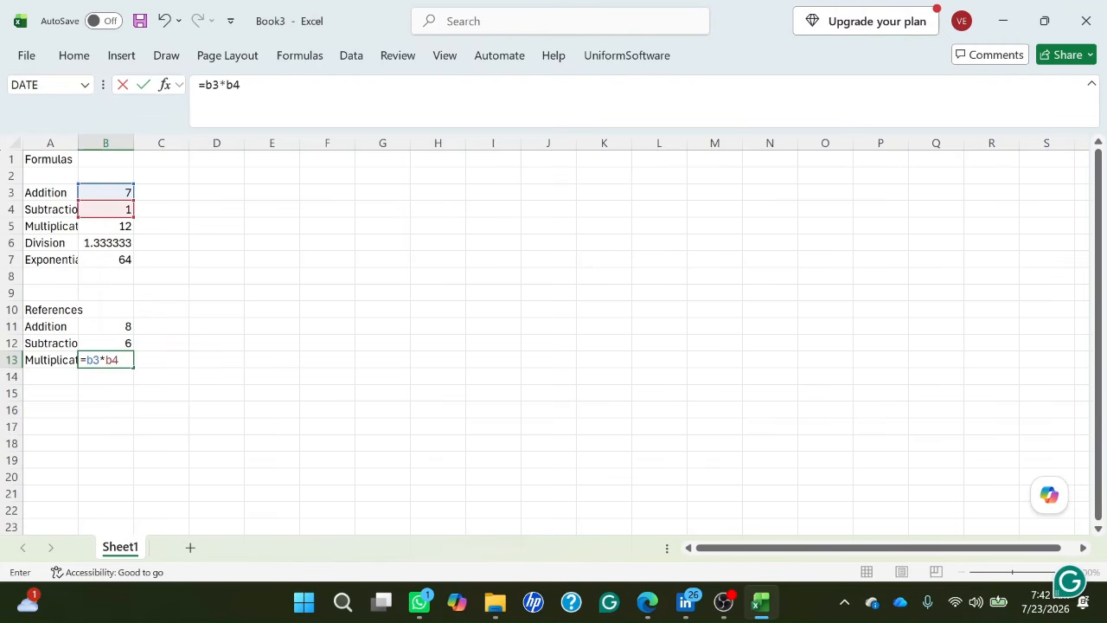
key("Return")
key("Up")
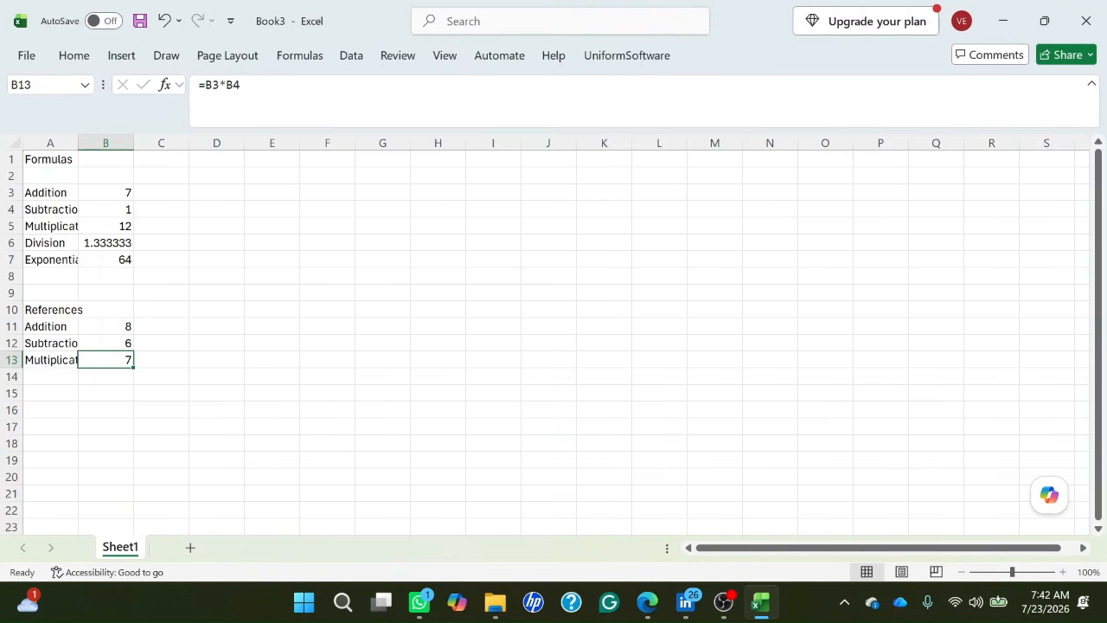
Enter the label "Division" in cell A14, below the Multiplication label of the References section.
key("Down")
key("Left")
type("D")
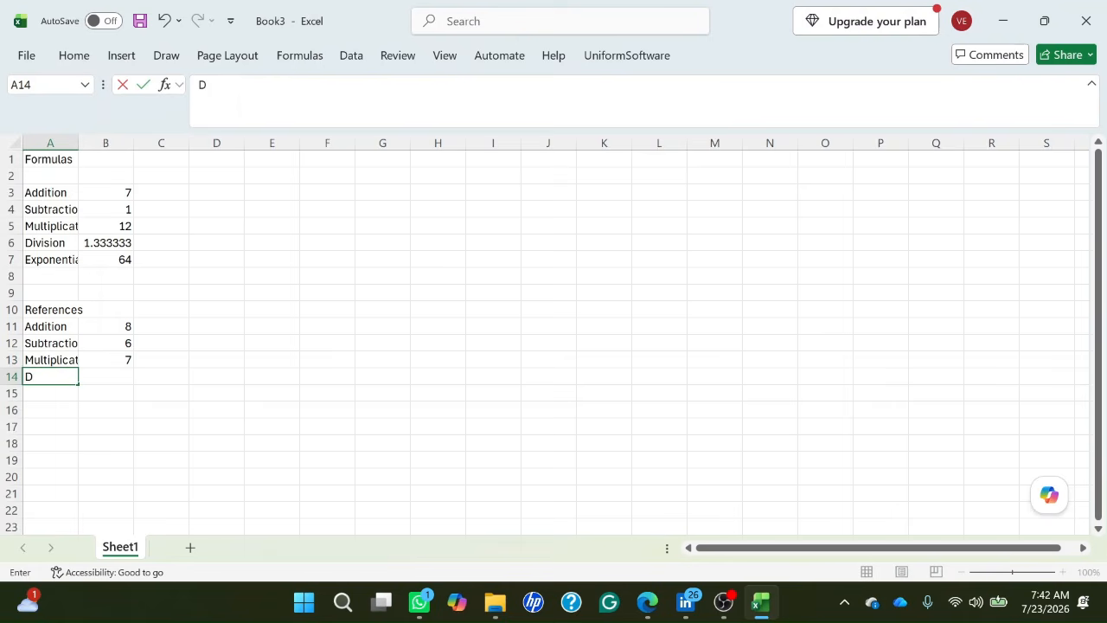
type("ivision")
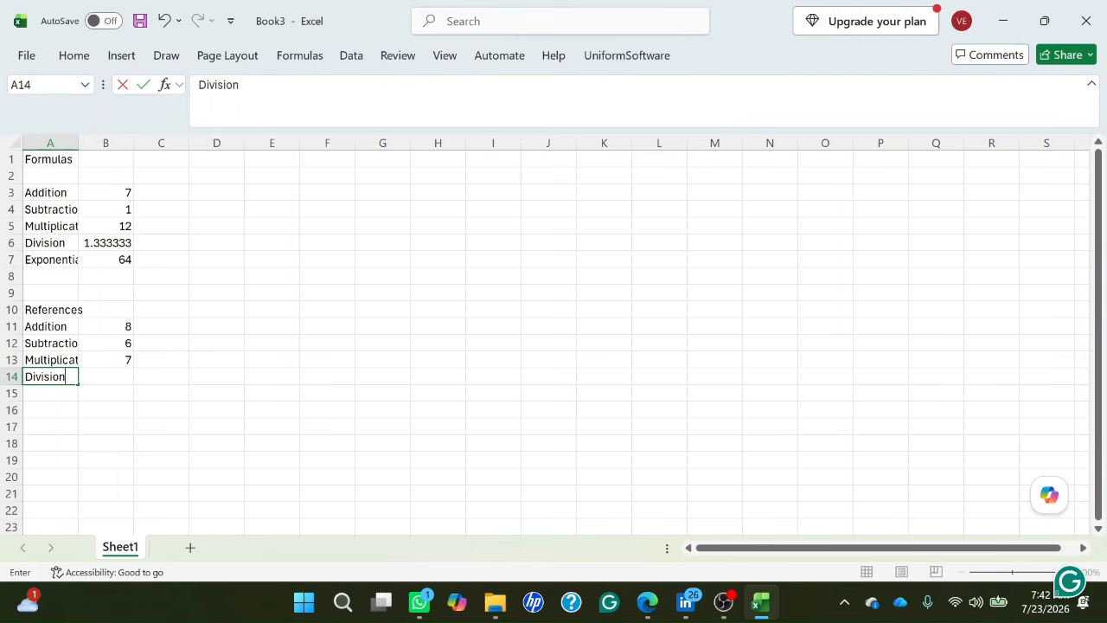
key("Tab")
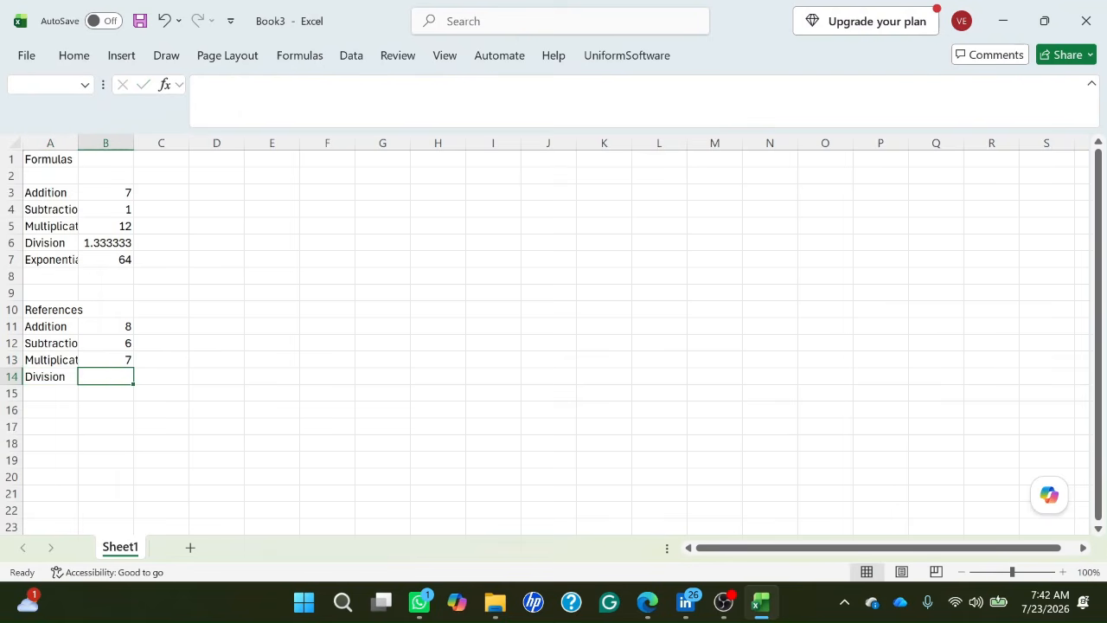
Enter the formula =B3*B5 in cell B14, beside the Division label, and check the stored formula.
type("=b")
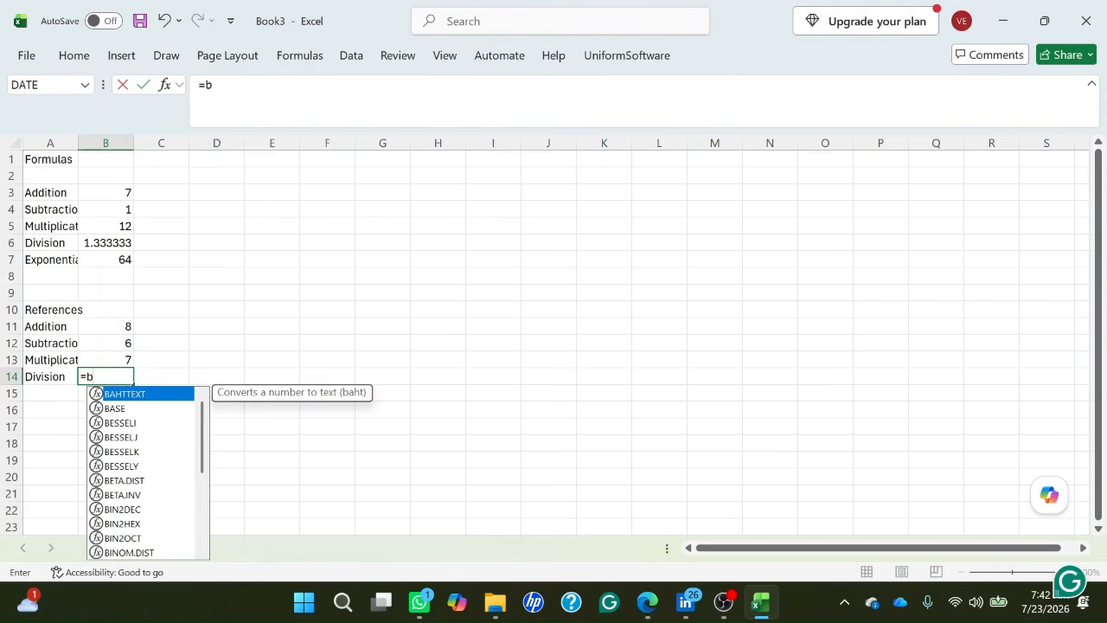
type("3")
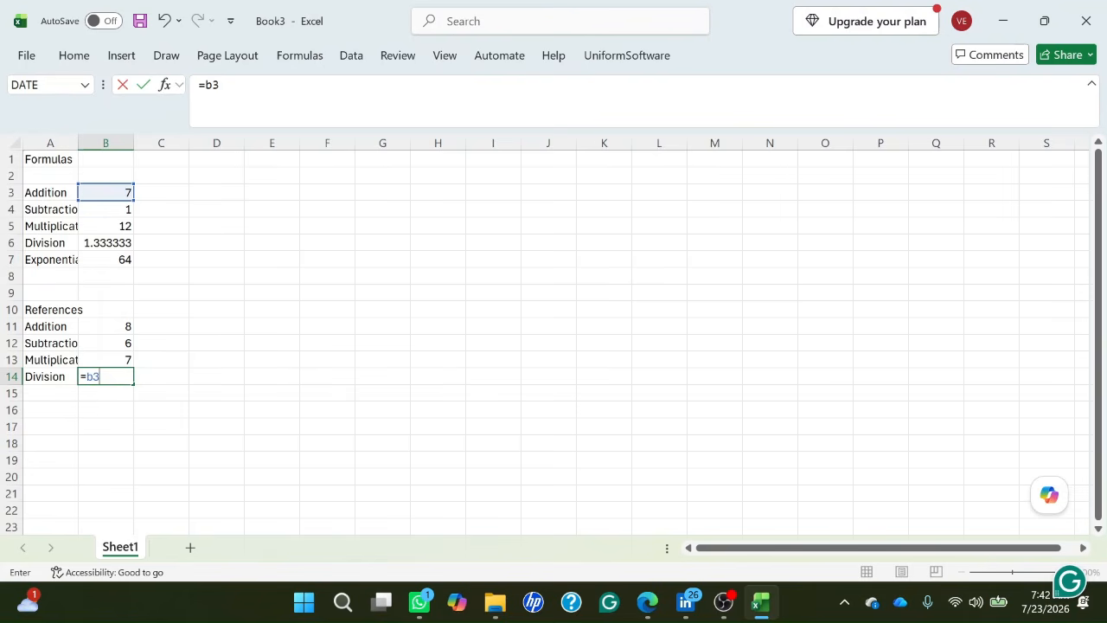
type("*b5")
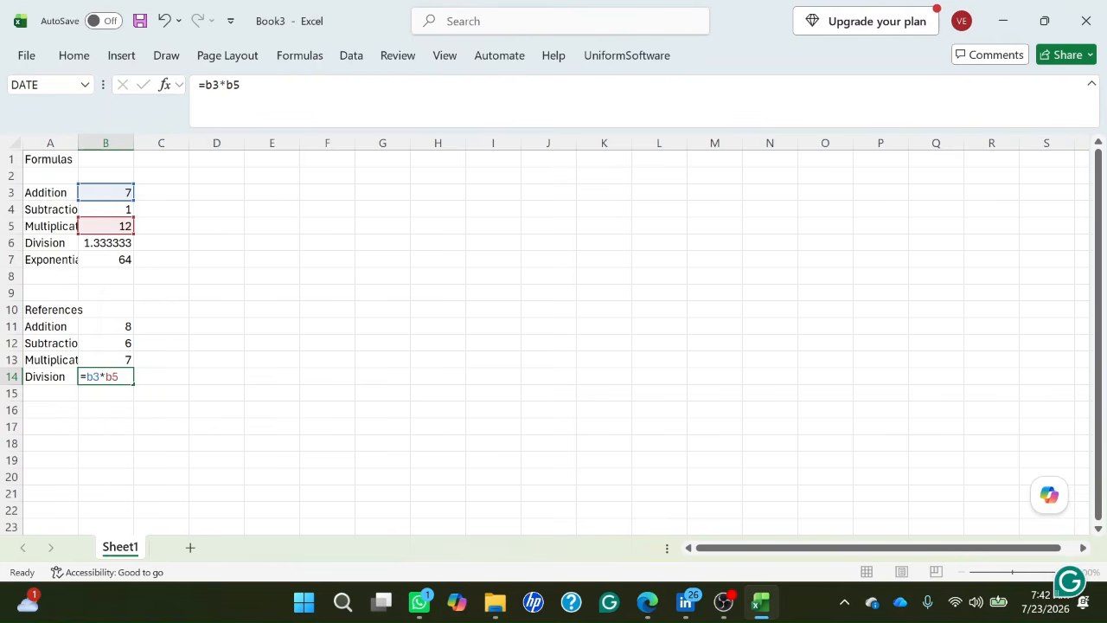
key("Return")
key("Up")
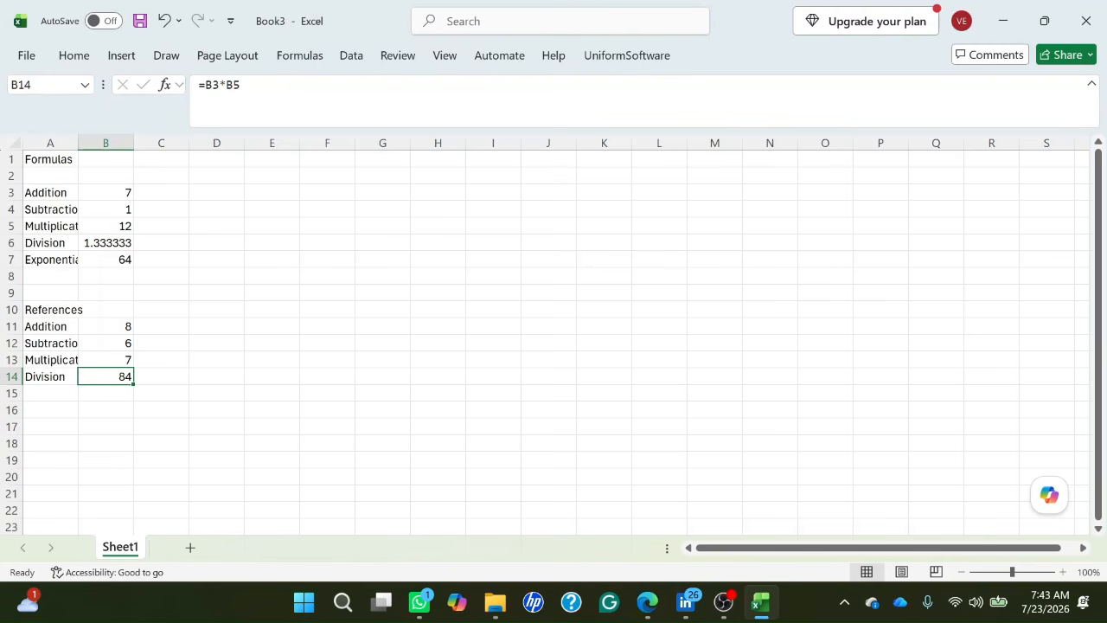
Compare the stored formulas of cells B13 and B14 in the References section.
key("Down")
key("Left")
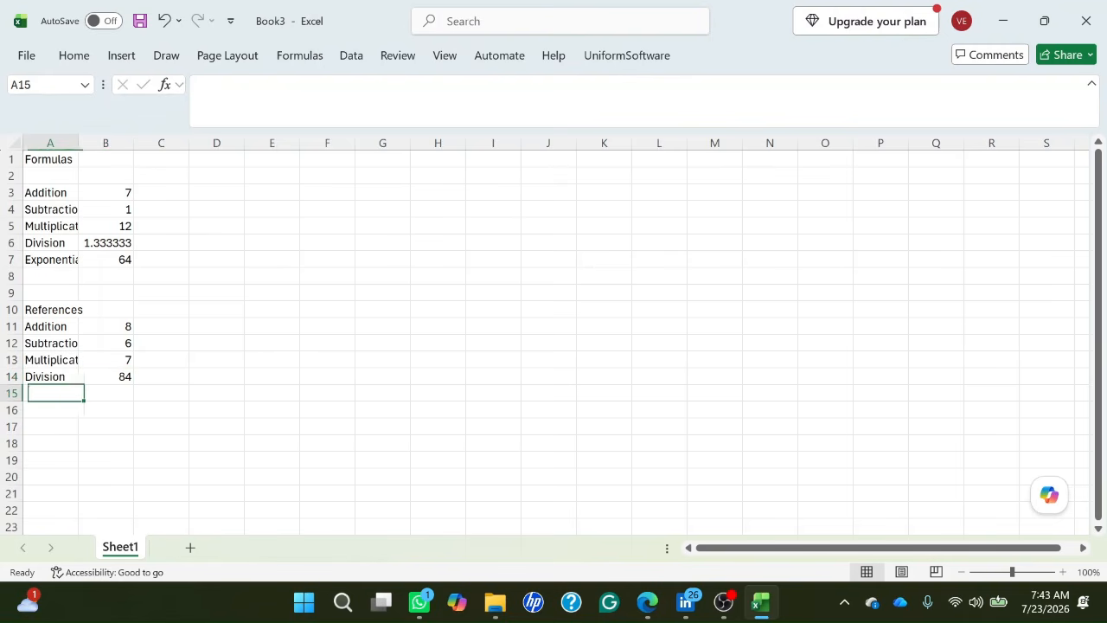
key("Up")
key("Down")
key("Up")
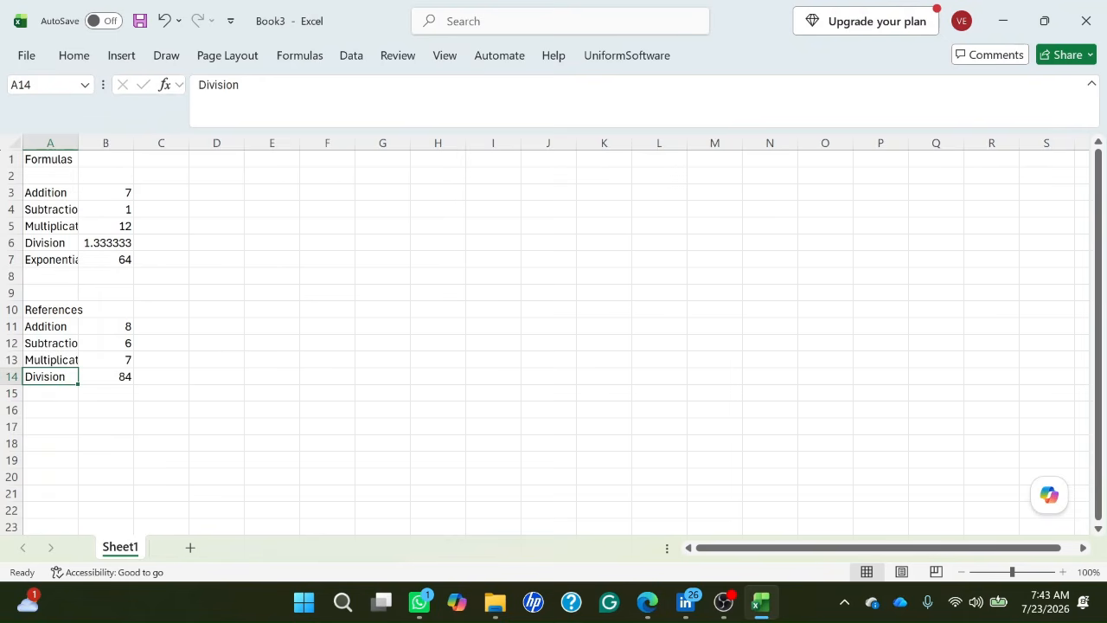
key("Up")
key("Right")
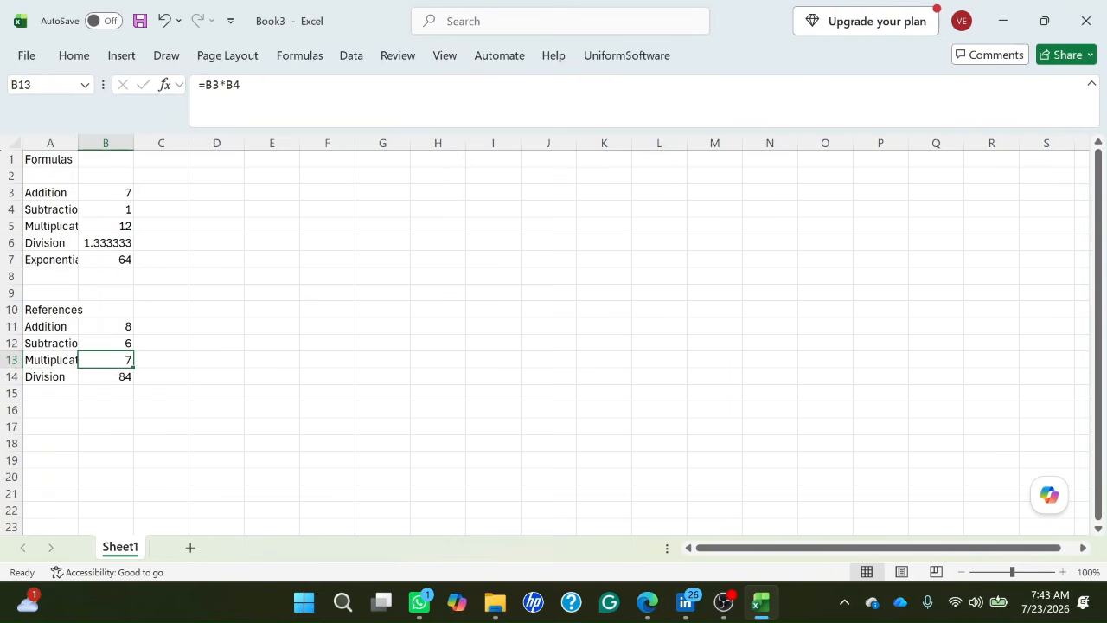
key("Down")
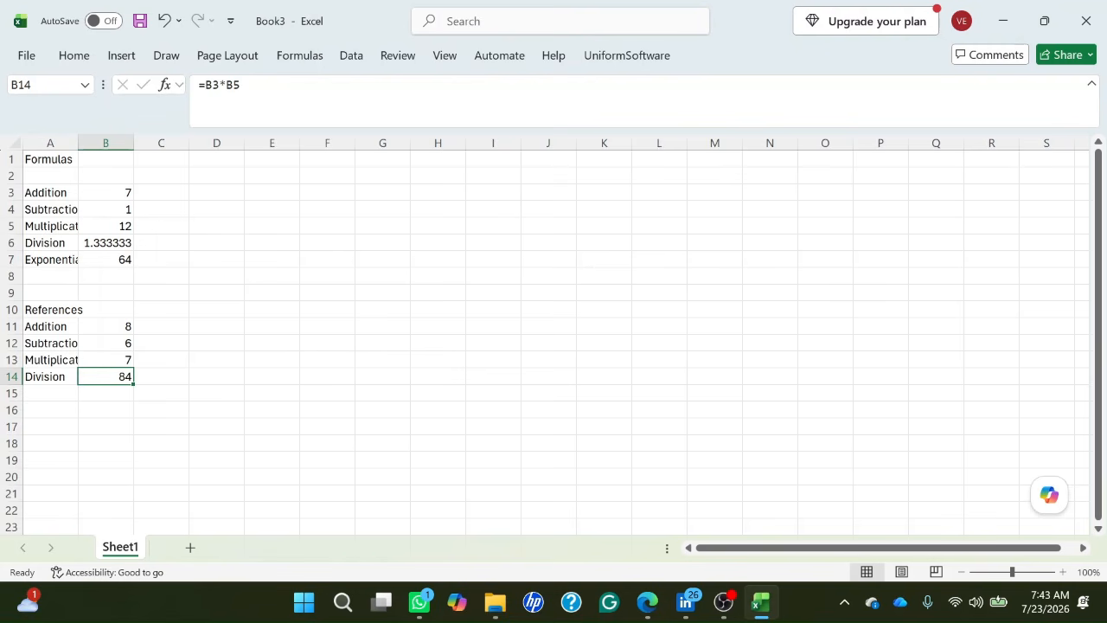
type("=")
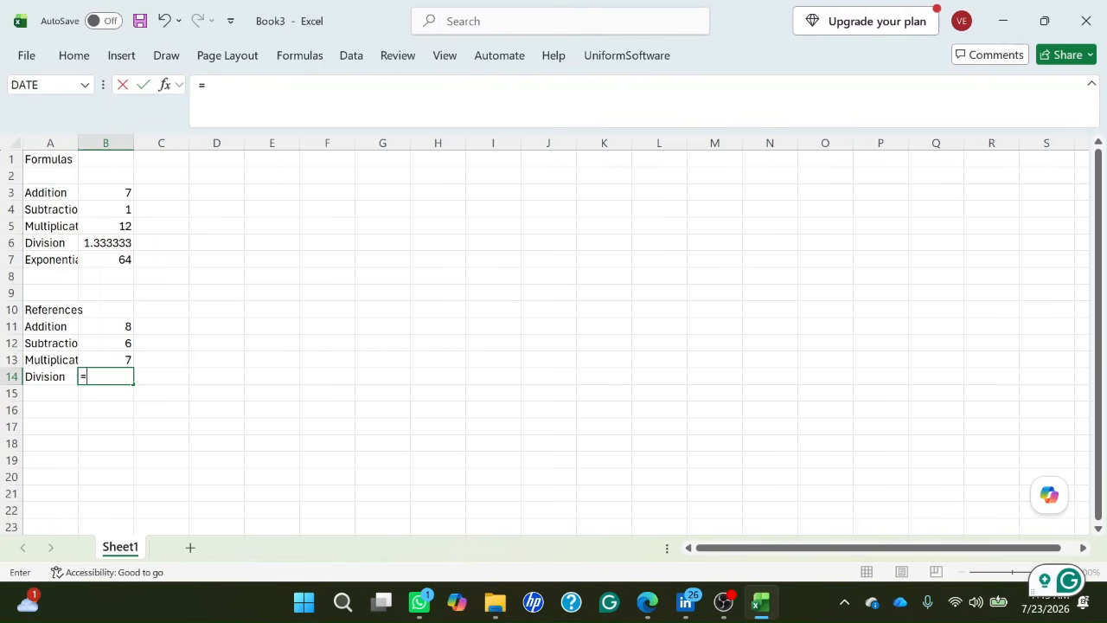
key("Escape")
key("Up")
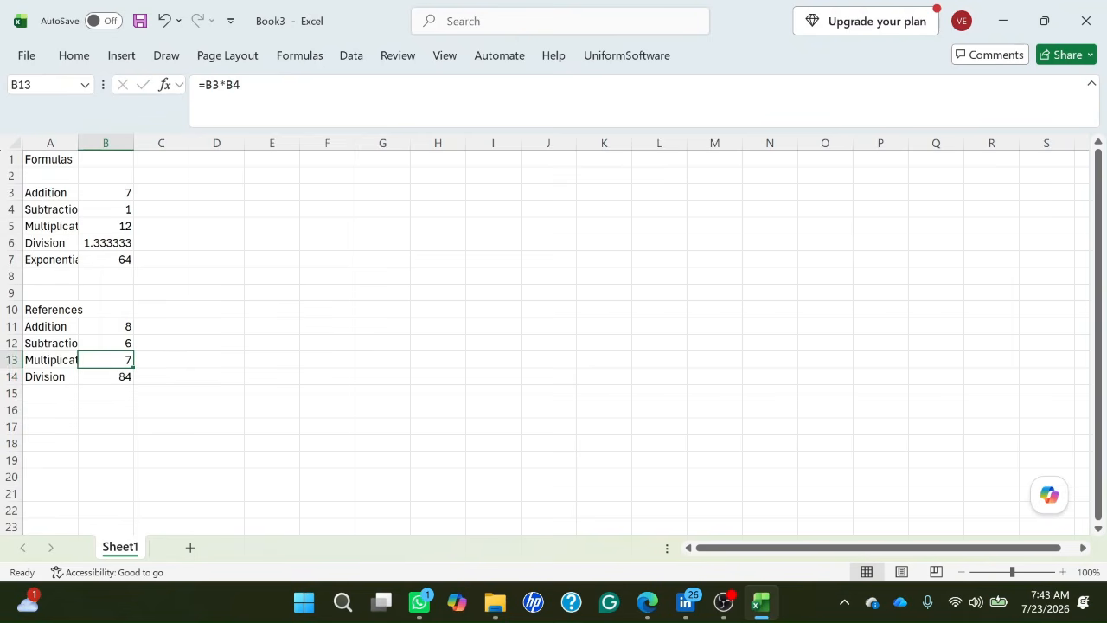
key("Down")
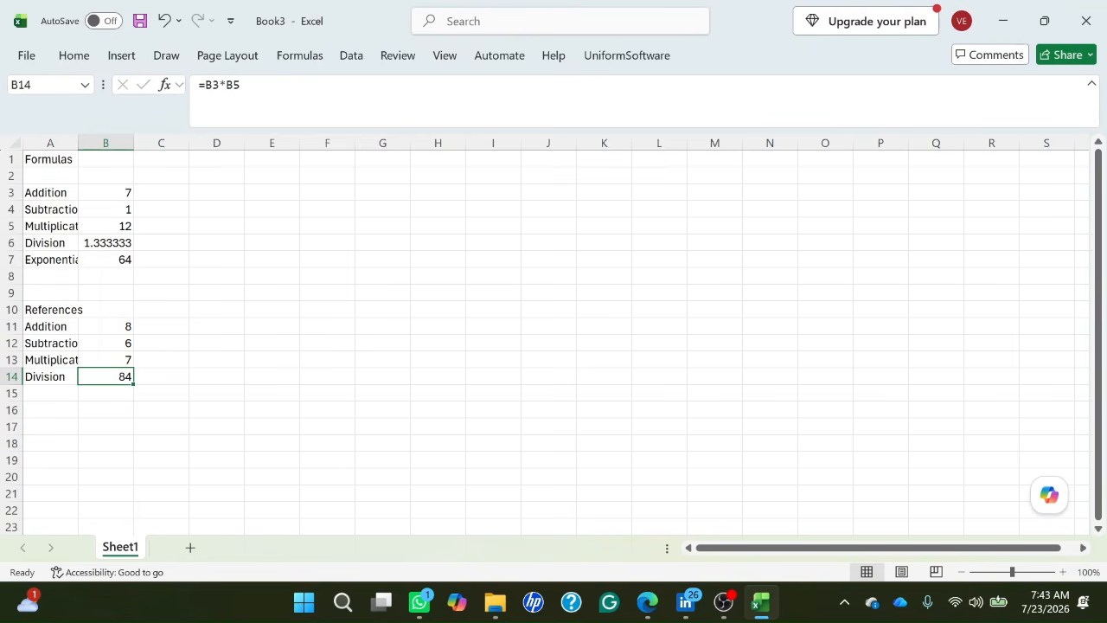
Replace the multiplication operator in cell B14 with a division operator so the formula reads =B3/B5.
key("F2")
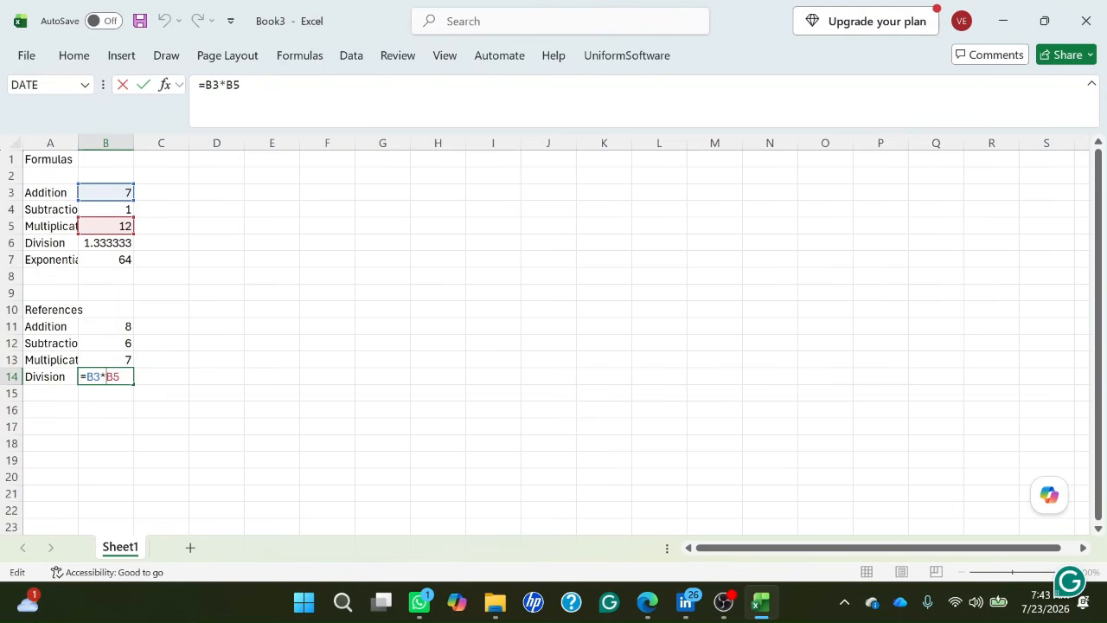
key("Left")
key("Left")
key("BackSpace")
type("/")
key("Return")
key("Up")
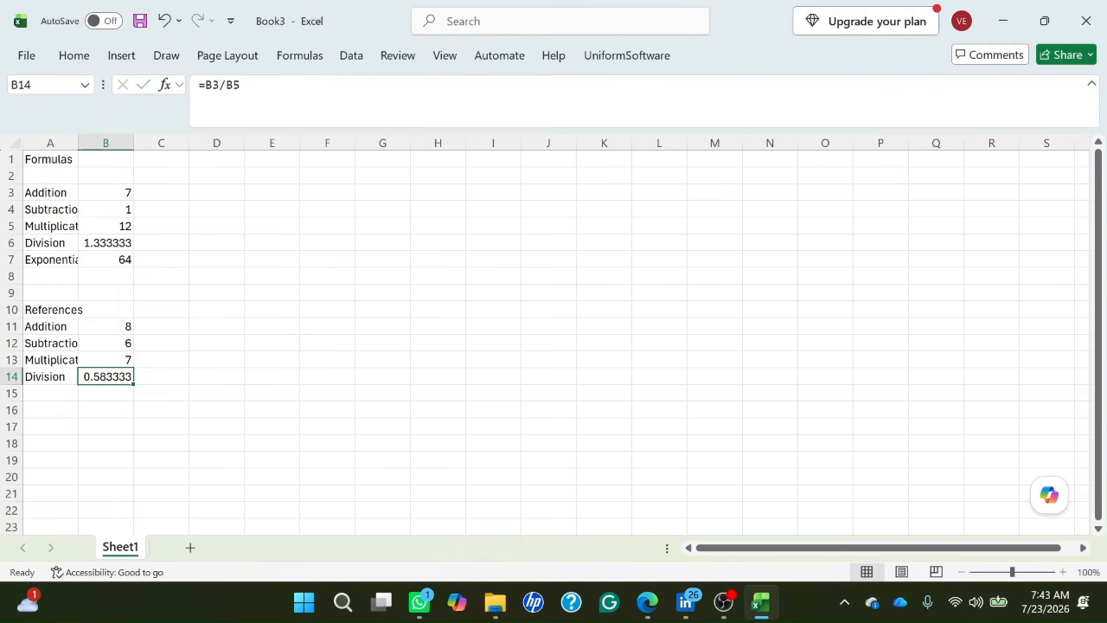
Enter the heading "BODMAS" in cell A17, leaving two blank rows below the References section.
key("Down")
key("Left")
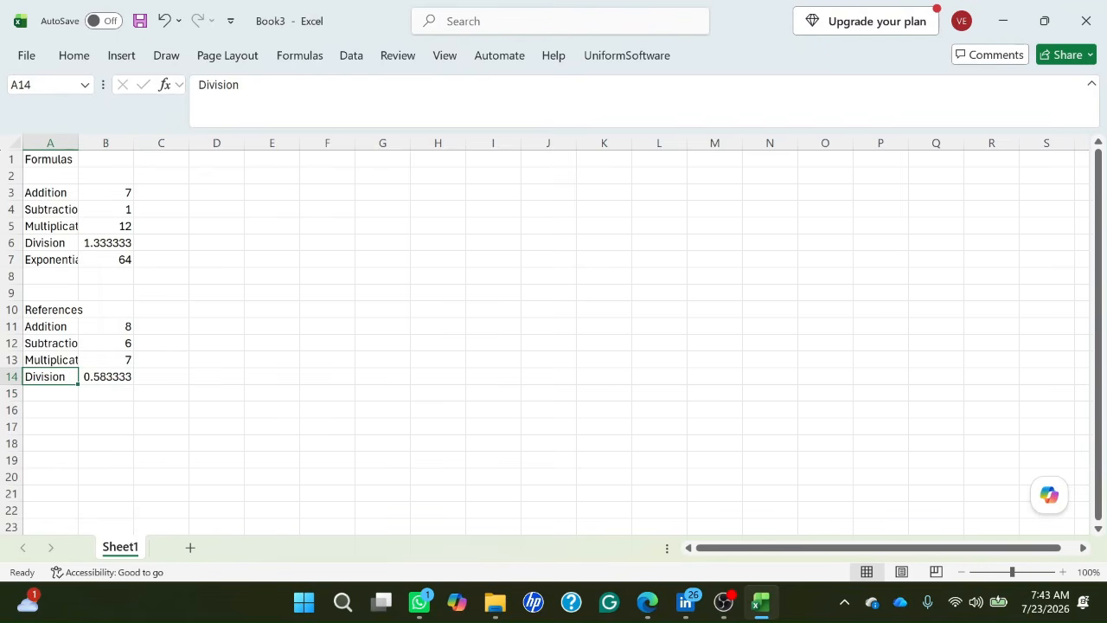
key("Up")
key("Down")
key("Down")
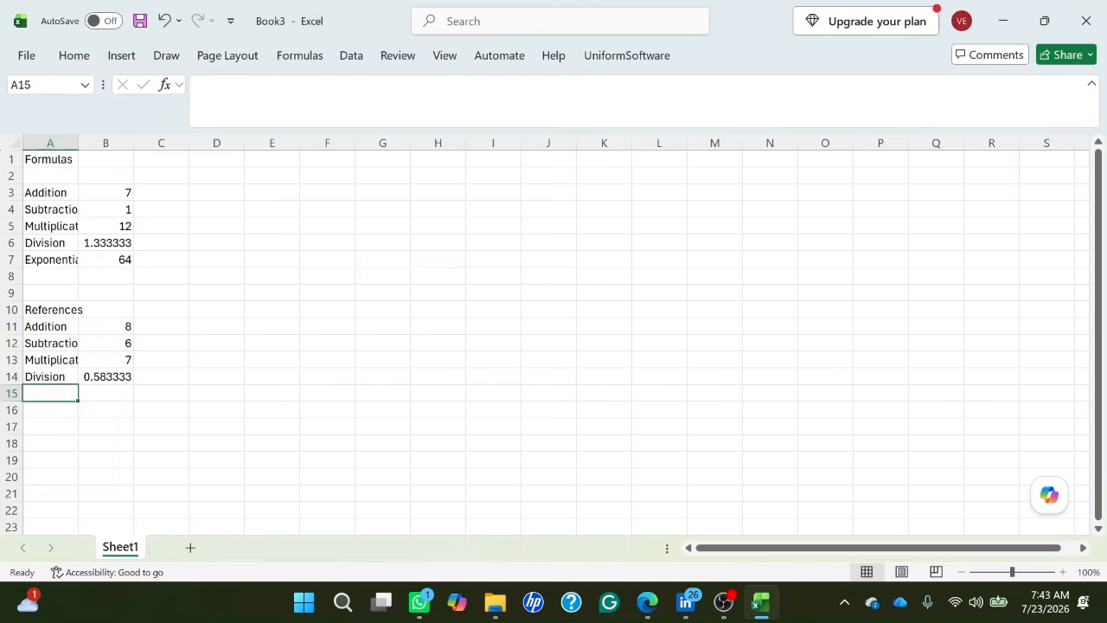
key("Down")
key("Down")
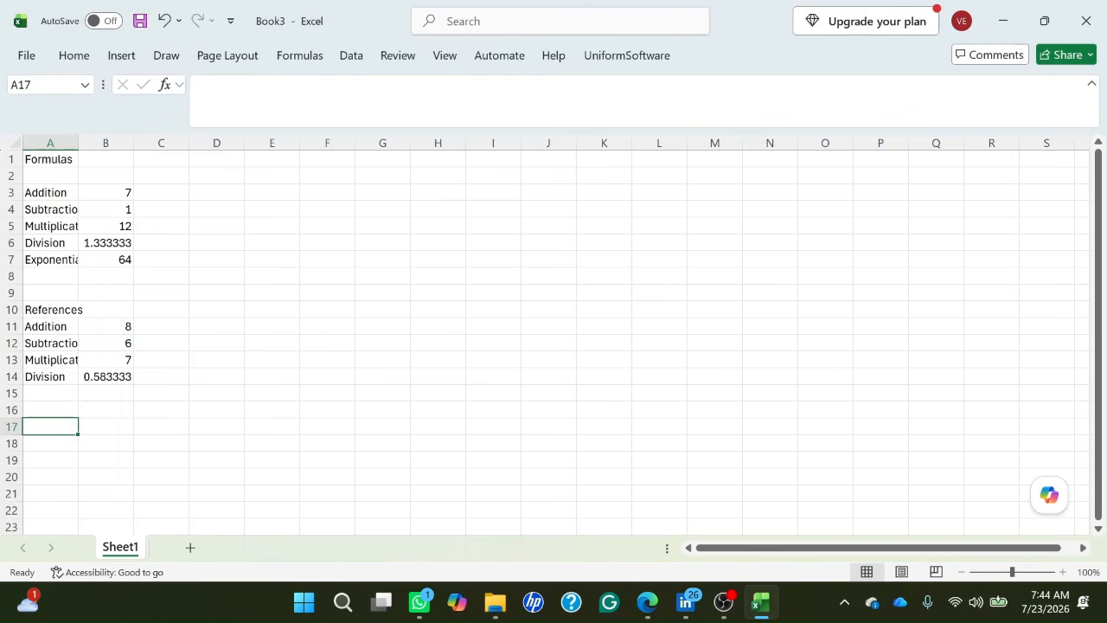
key("Up")
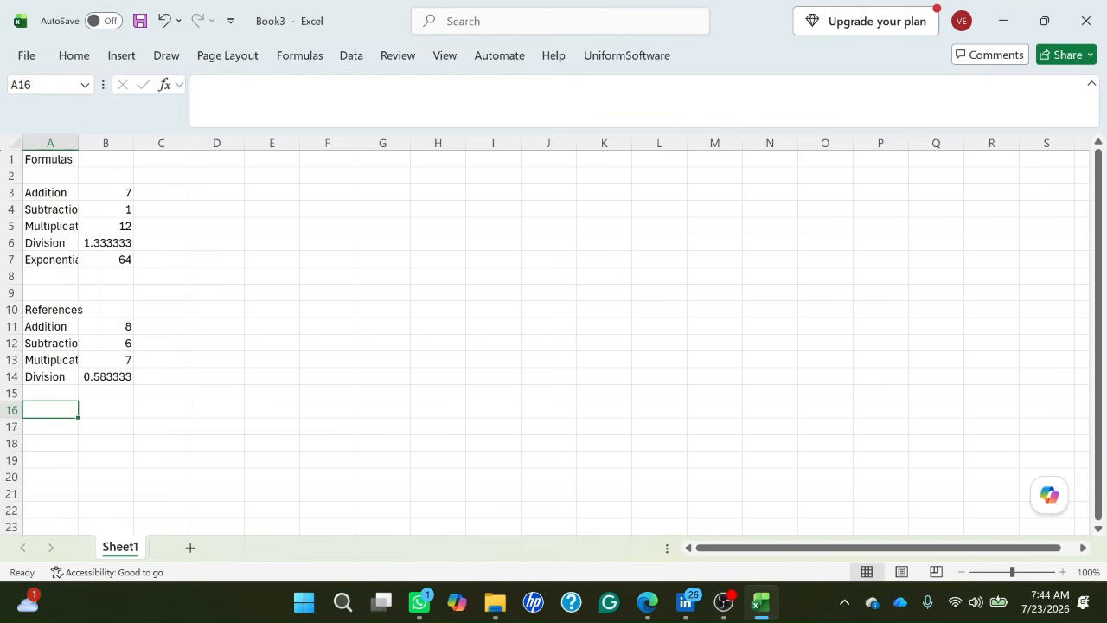
key("Down")
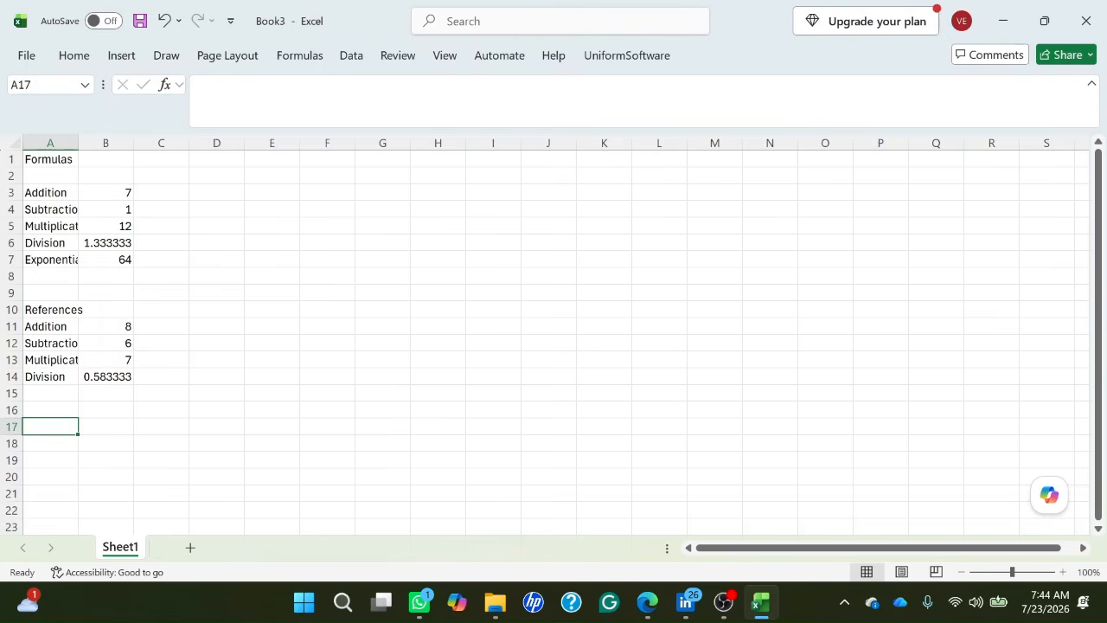
type("BOD")
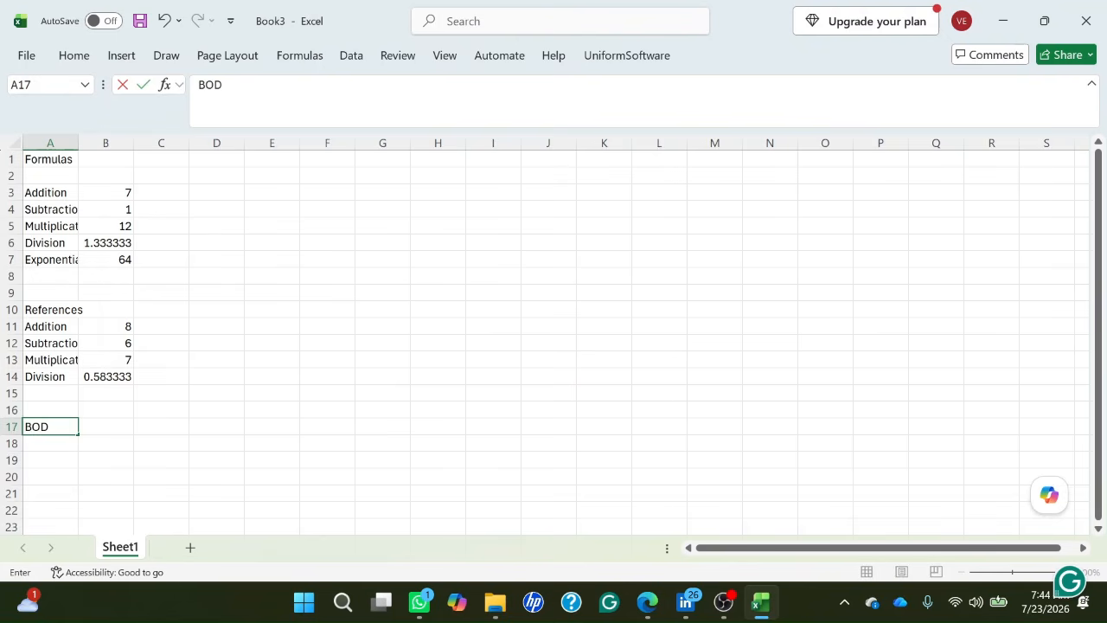
type("MAS")
key("Return")
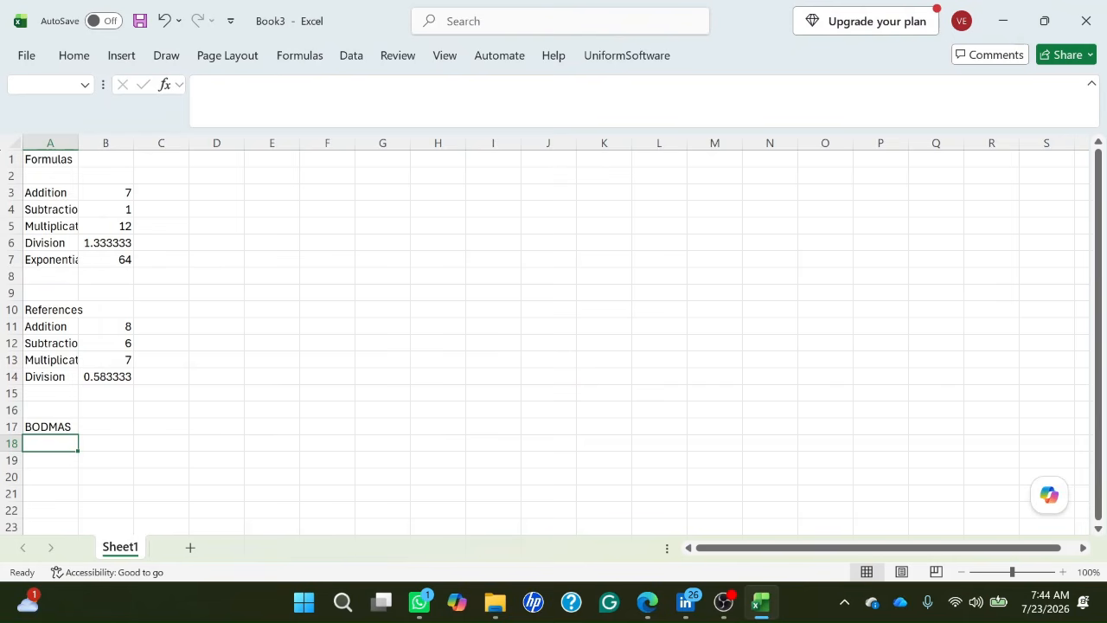
Enter the label "Without brackets" in cell A18, directly below the BODMAS heading.
type("Witho")
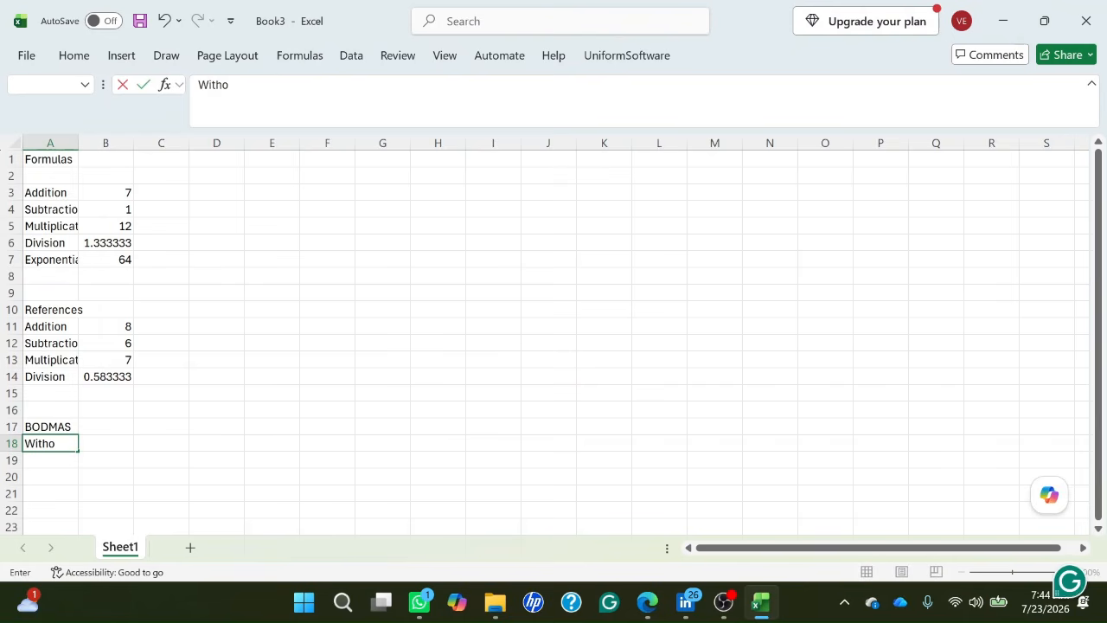
type("ut bracket")
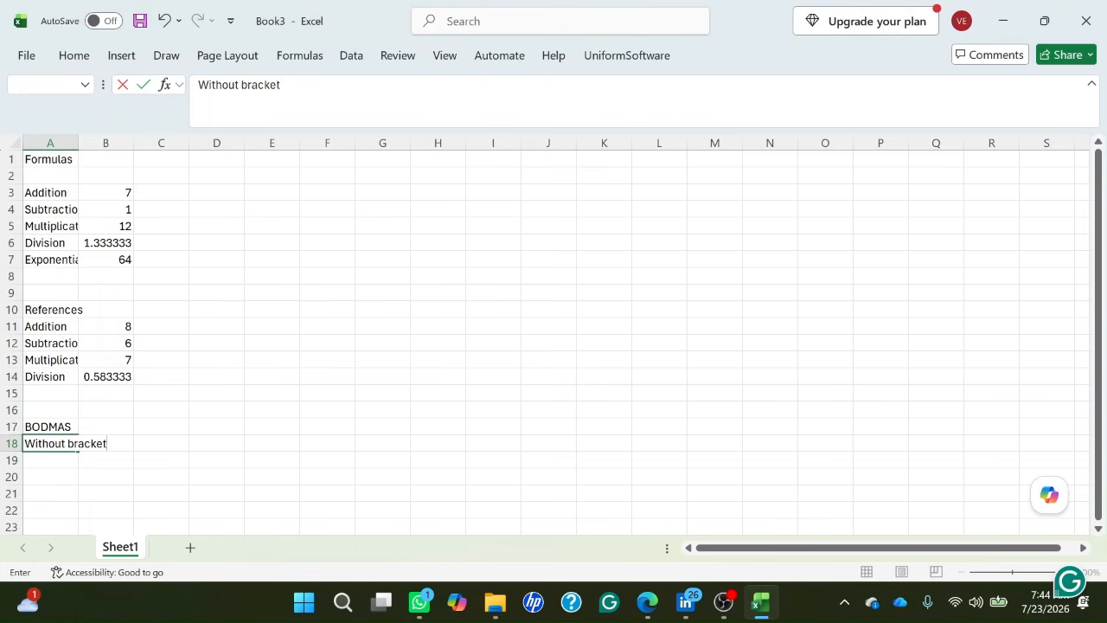
type("s")
key("Return")
key("BackSpace")
key("Up")
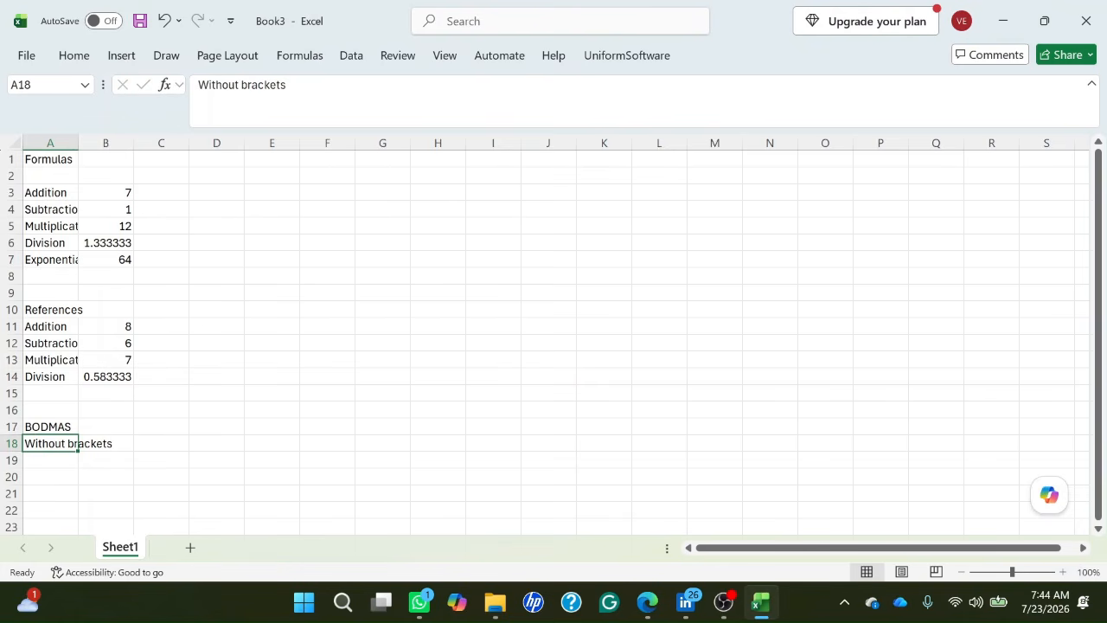
Enter the formula =5+3*2 in cell B18, beside the Without brackets label, and check the stored formula.
key("Right")
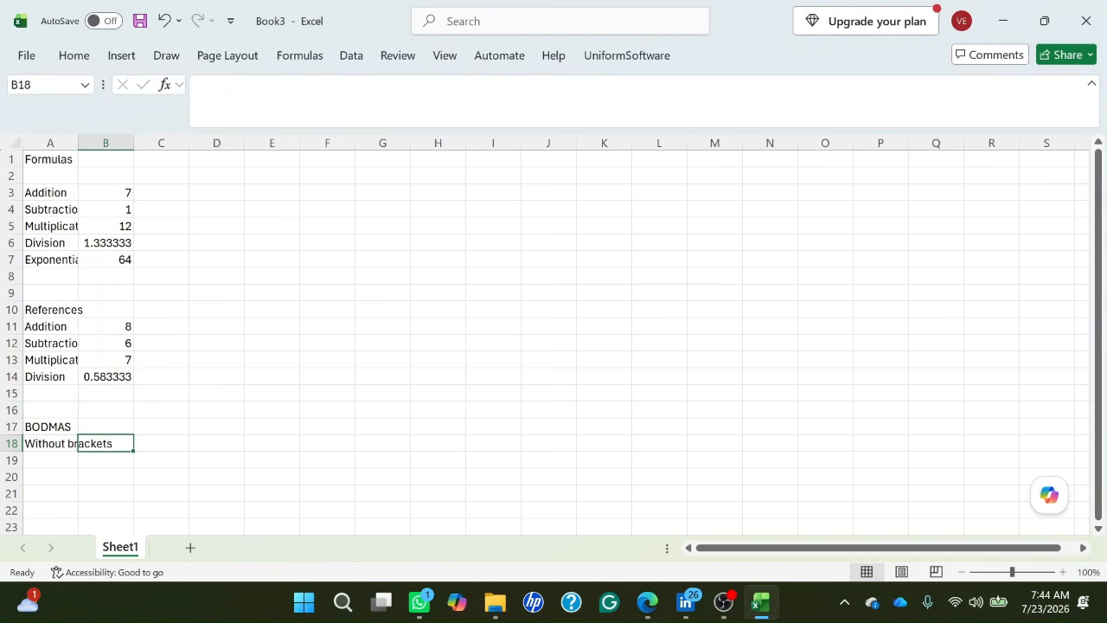
key("Right")
key("Left")
type("=5")
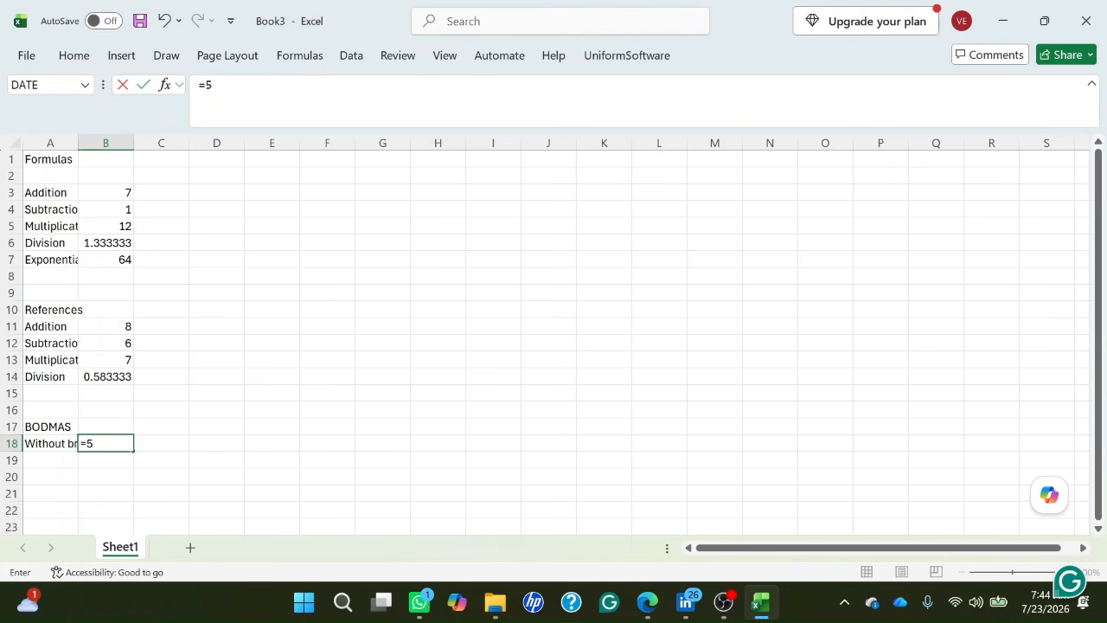
type("+3*2")
key("Return")
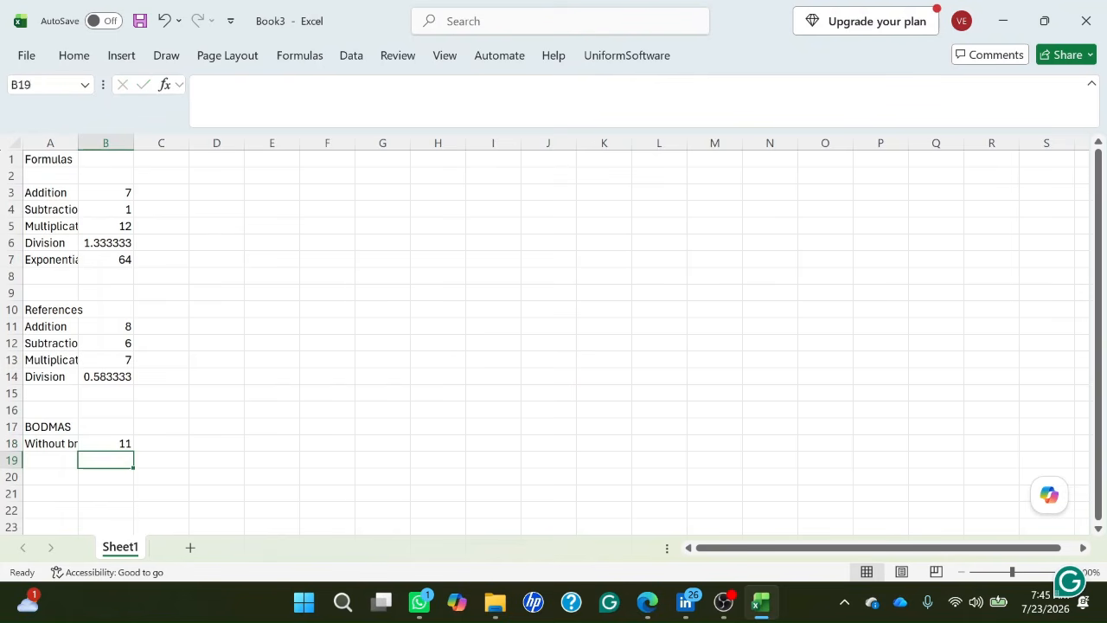
key("Up")
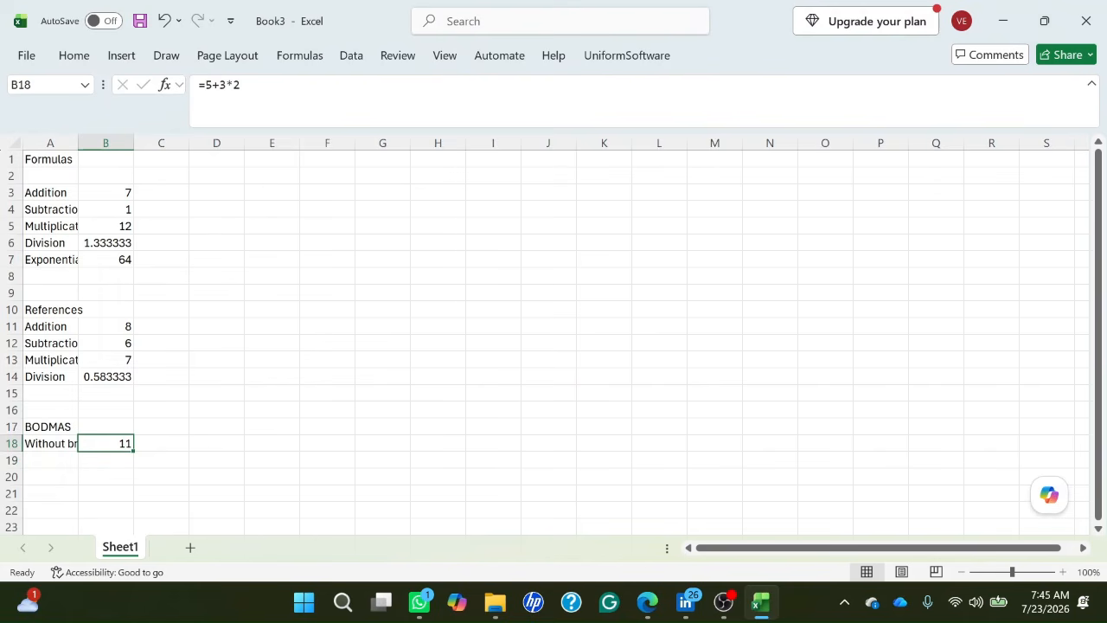
key("Down")
key("Up")
key("Down")
key("Up")
key("Down")
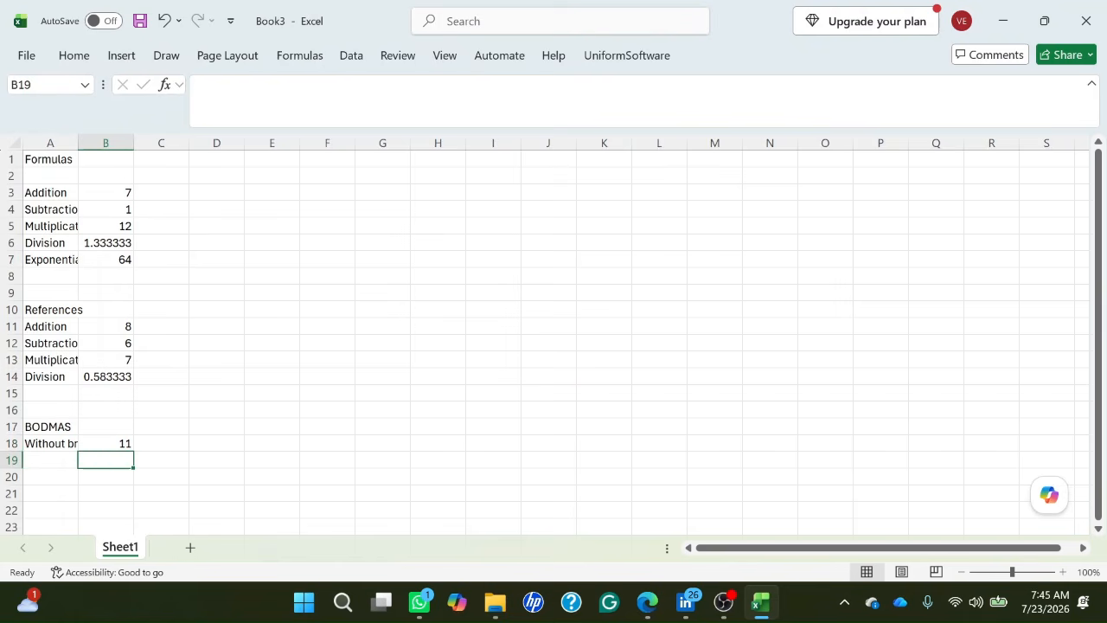
Enter the label "With brackets" in cell A19, directly below the Without brackets label.
key("Left")
type("W")
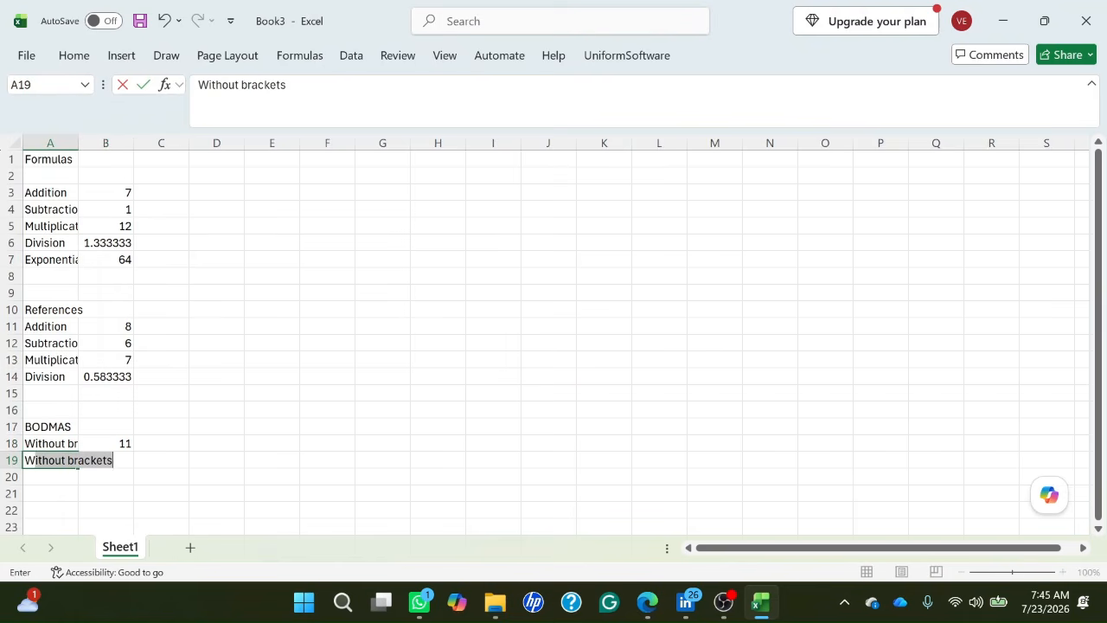
type("ith br")
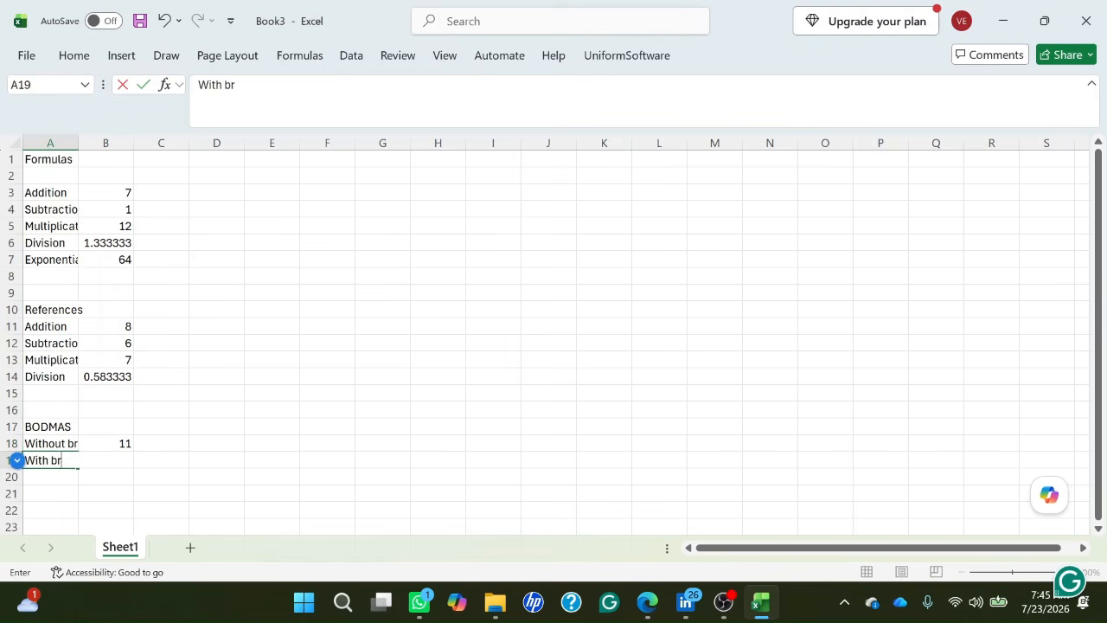
type("ackets")
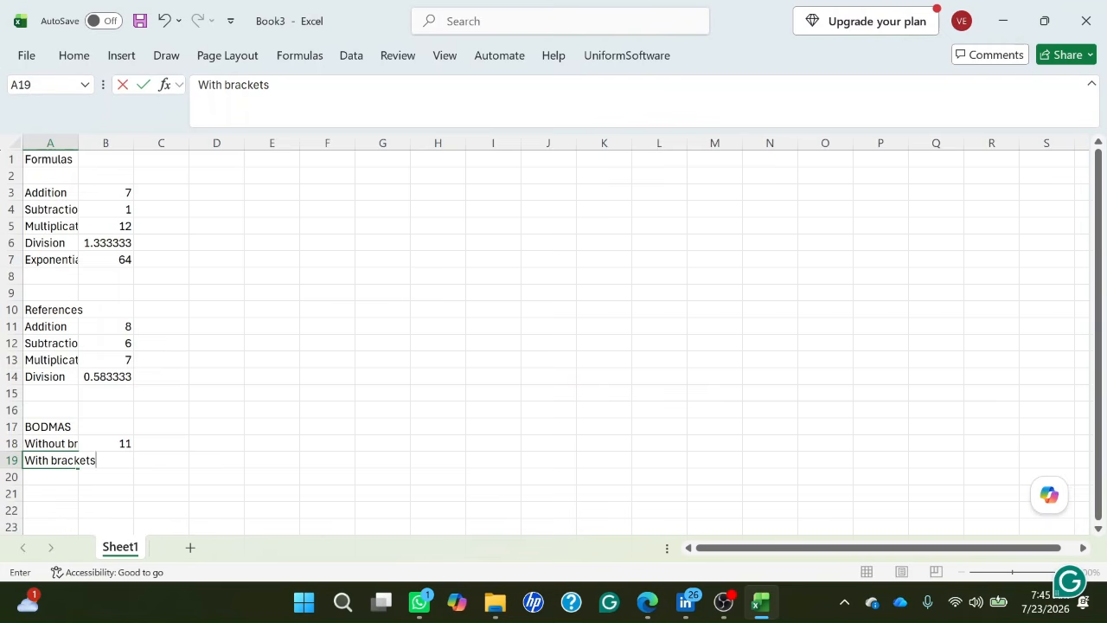
key("Tab")
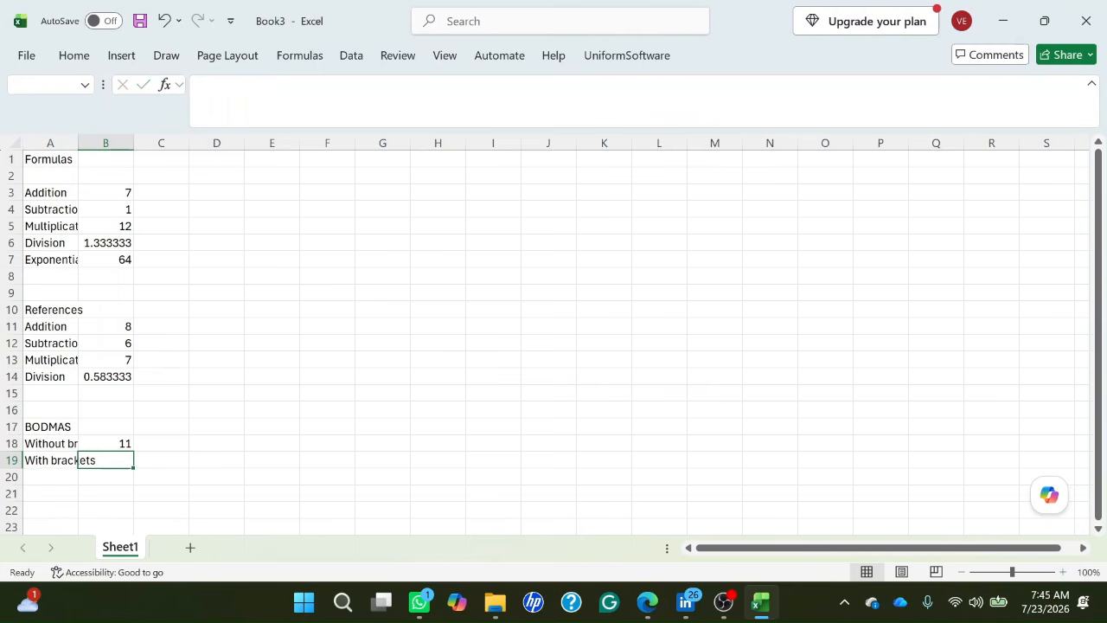
Enter the formula =(5+3)*2 in cell B19, beside the With brackets label, and check the stored formula.
type("=")
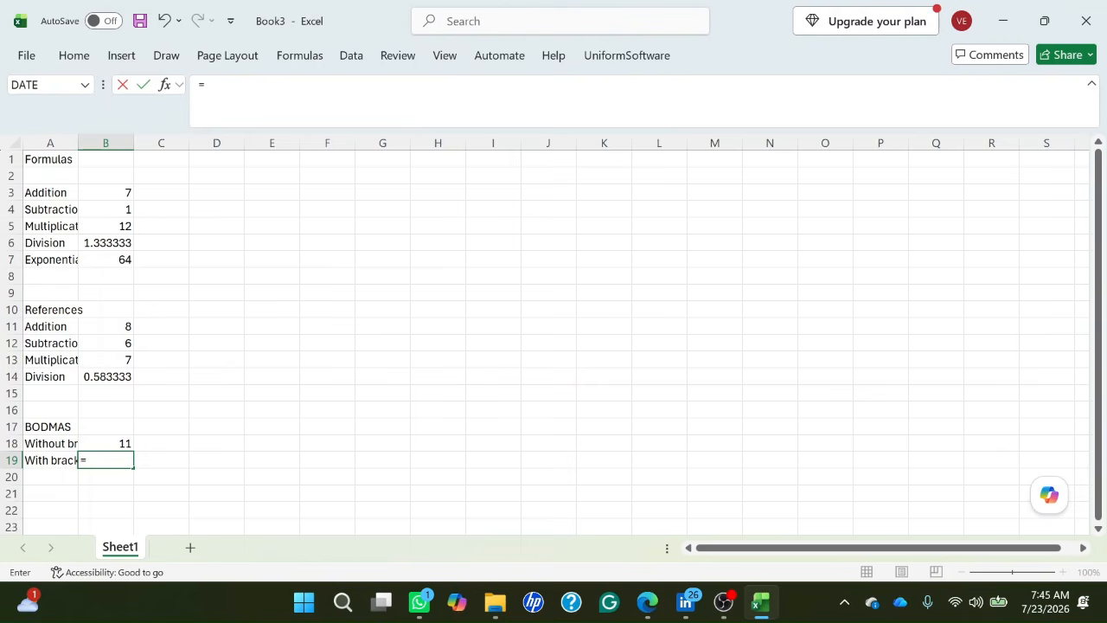
type("(")
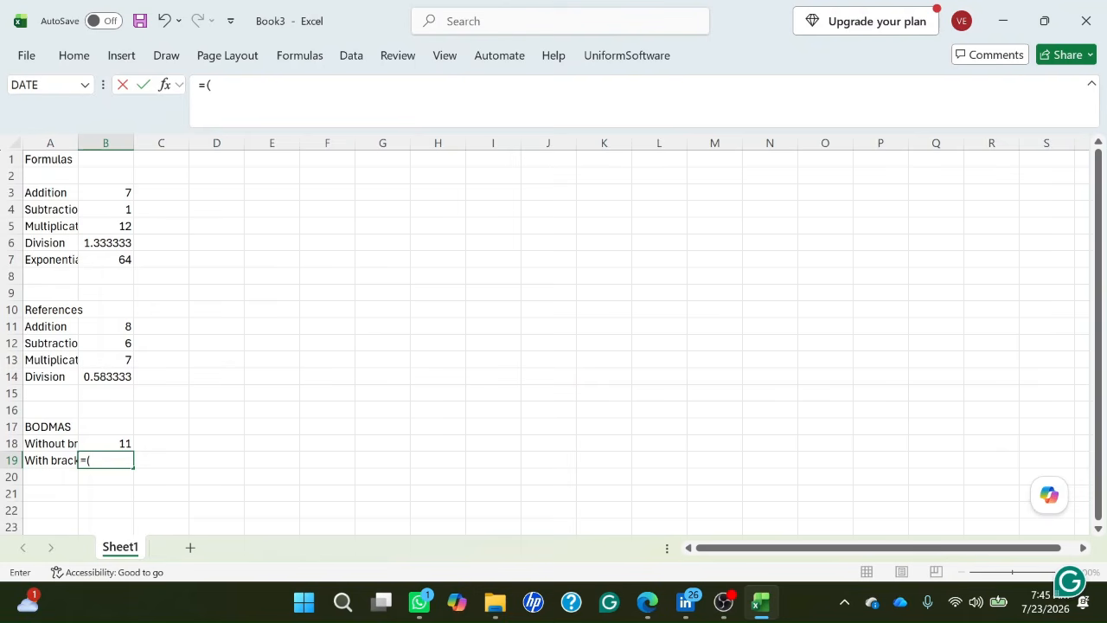
type("5+3)*")
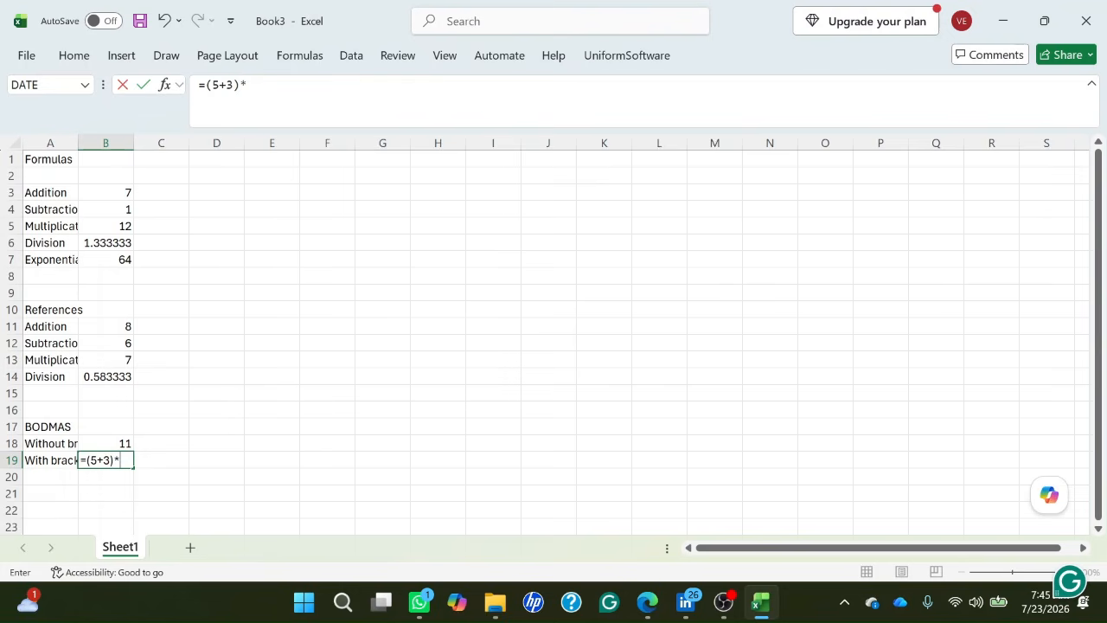
type("2")
key("Return")
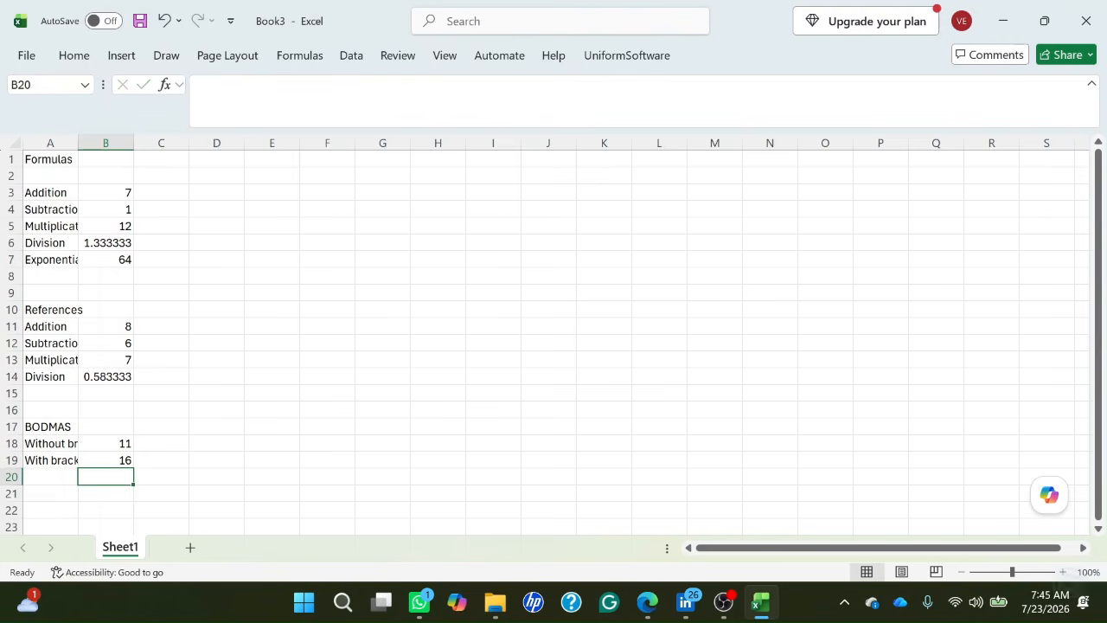
key("Up")
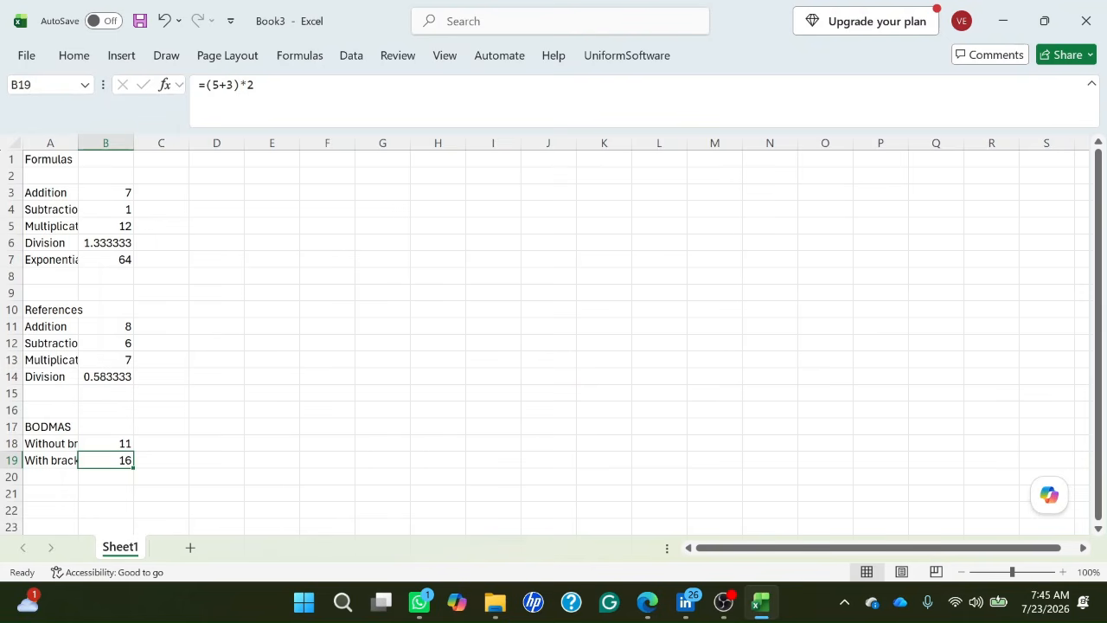